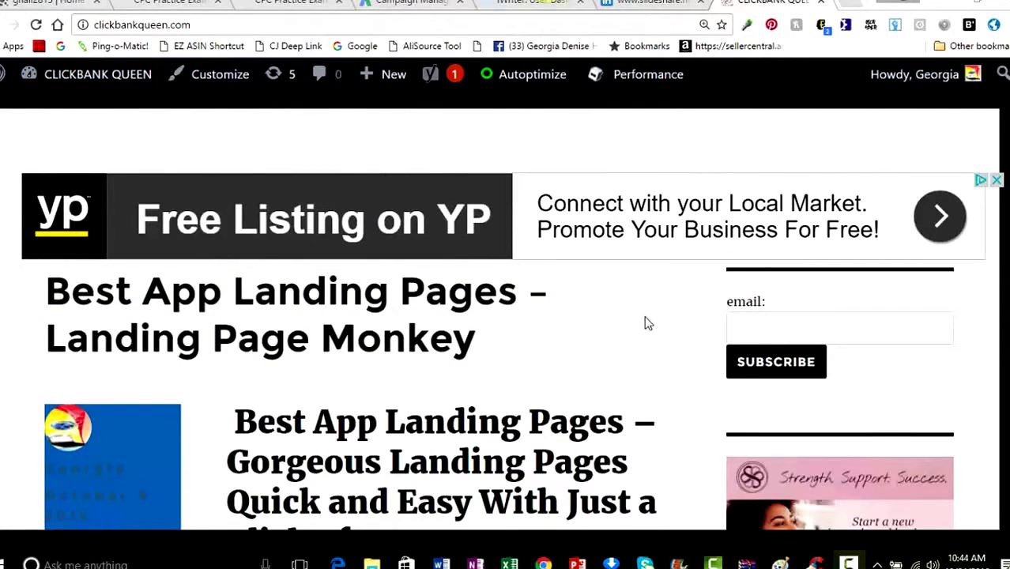
# - Open the ClickBank Marketplace's advanced search and review its keyword, category, stats, product type, language and vendor filters
pyautogui.moveTo(390, 82)
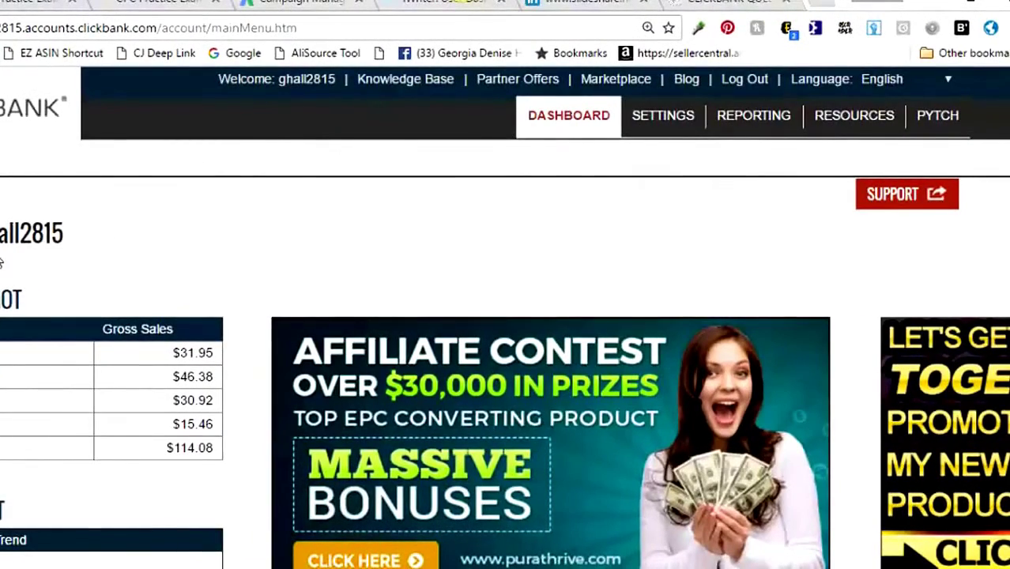
pyautogui.click(614, 82)
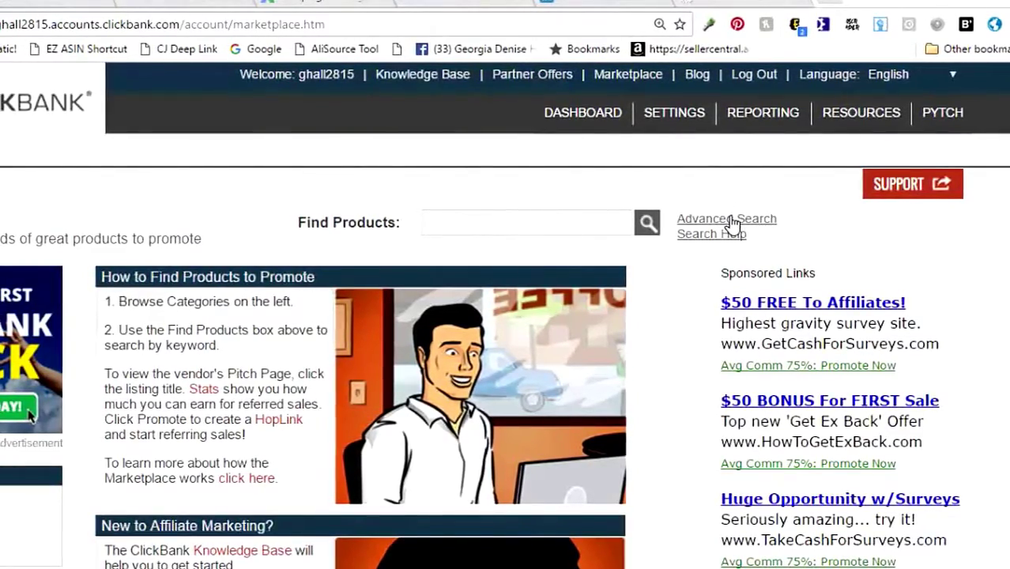
pyautogui.click(734, 221)
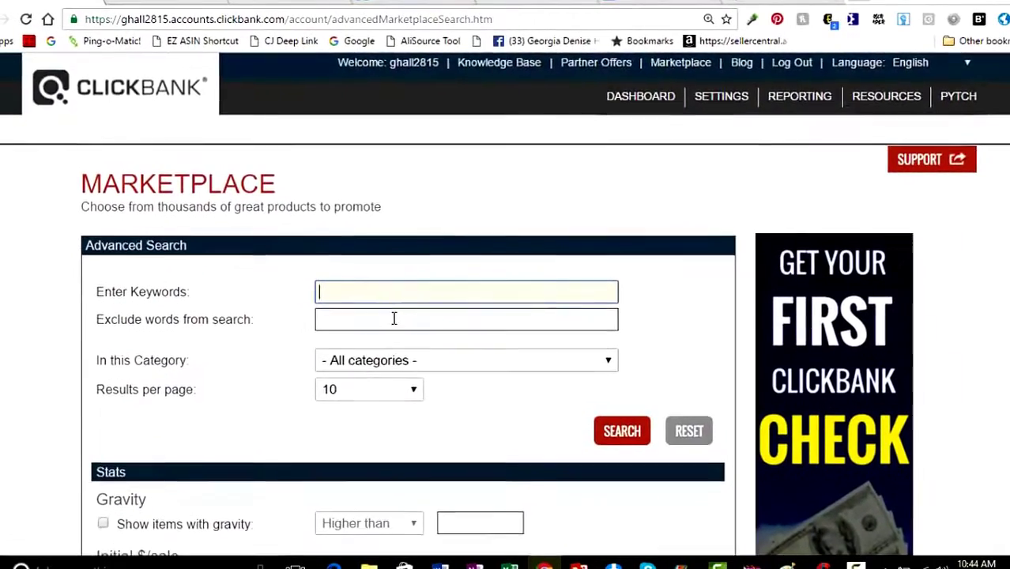
pyautogui.scroll(-2, 393, 317)
pyautogui.scroll(-5, 393, 324)
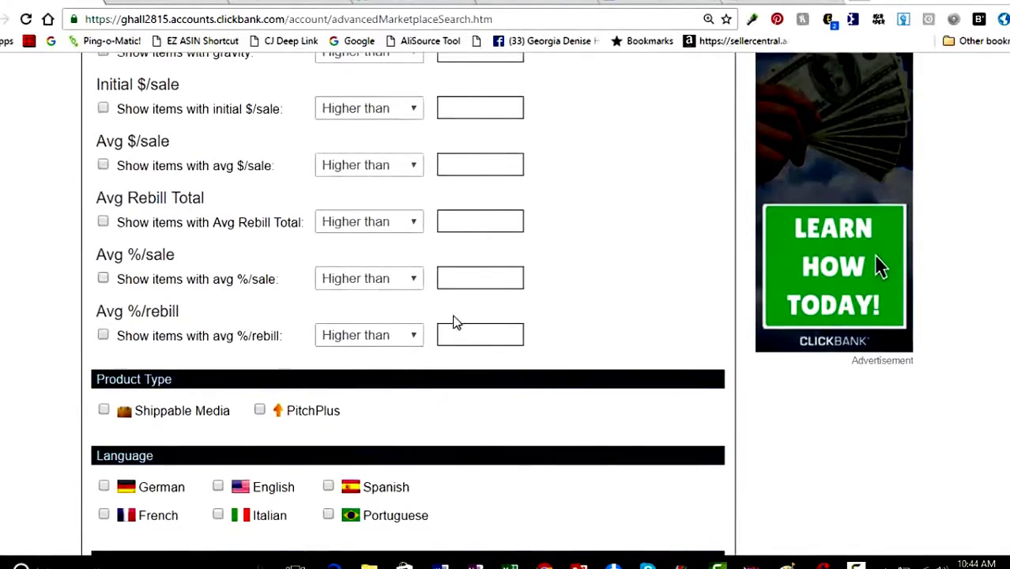
pyautogui.scroll(-5, 451, 316)
pyautogui.scroll(-3, 448, 316)
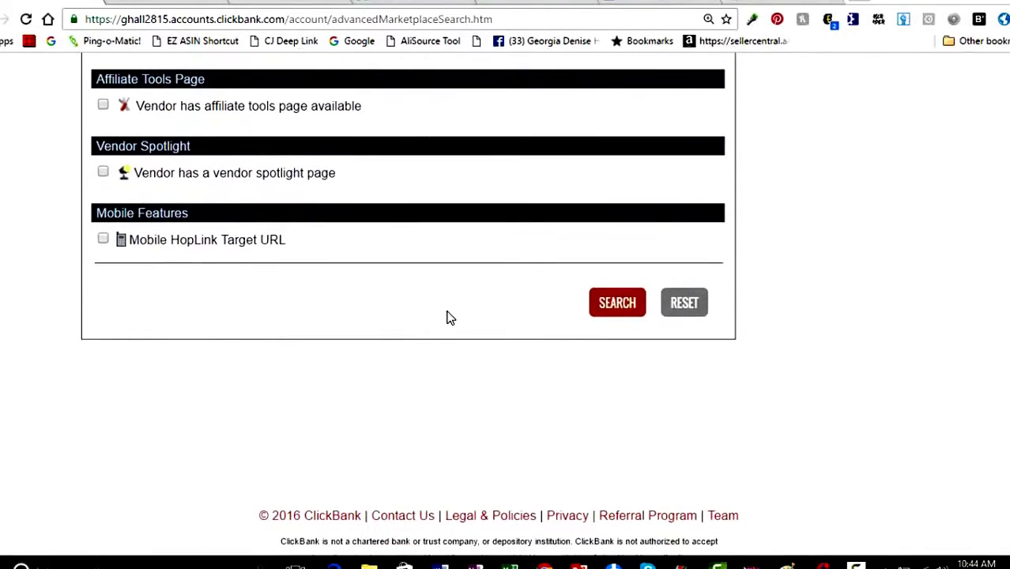
pyautogui.scroll(5, 448, 316)
pyautogui.scroll(10, 444, 318)
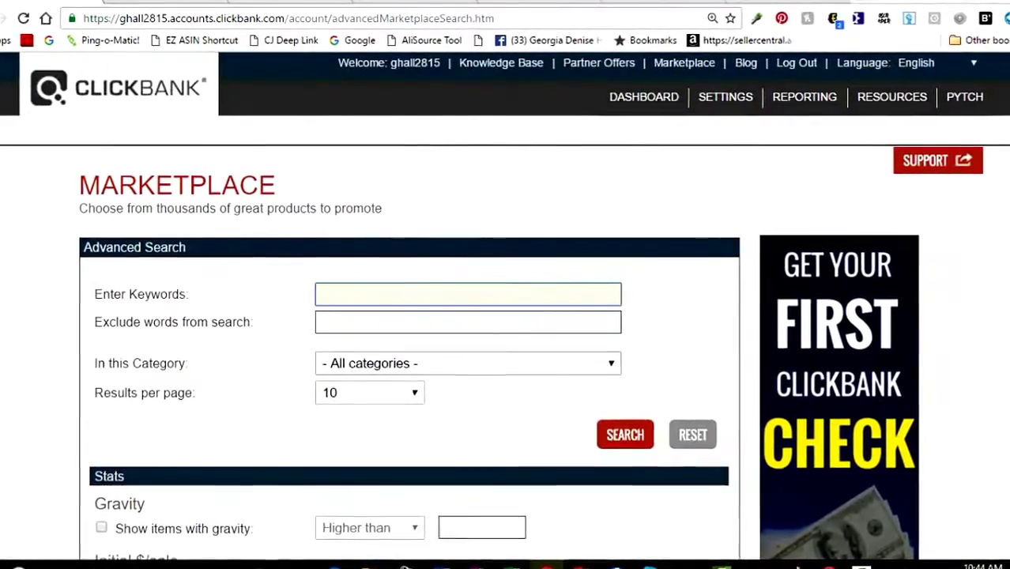
# - Return to the main marketplace page, search for "cpc" products, and open the CPC Practice Exam - Medical Coding Study Guide listing
pyautogui.click(0, 18)
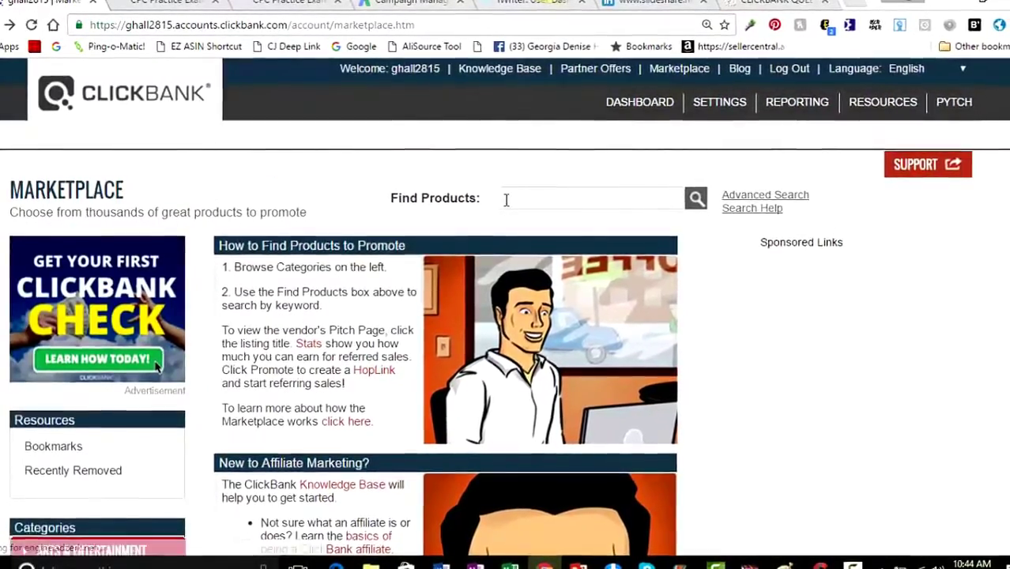
pyautogui.click(502, 196)
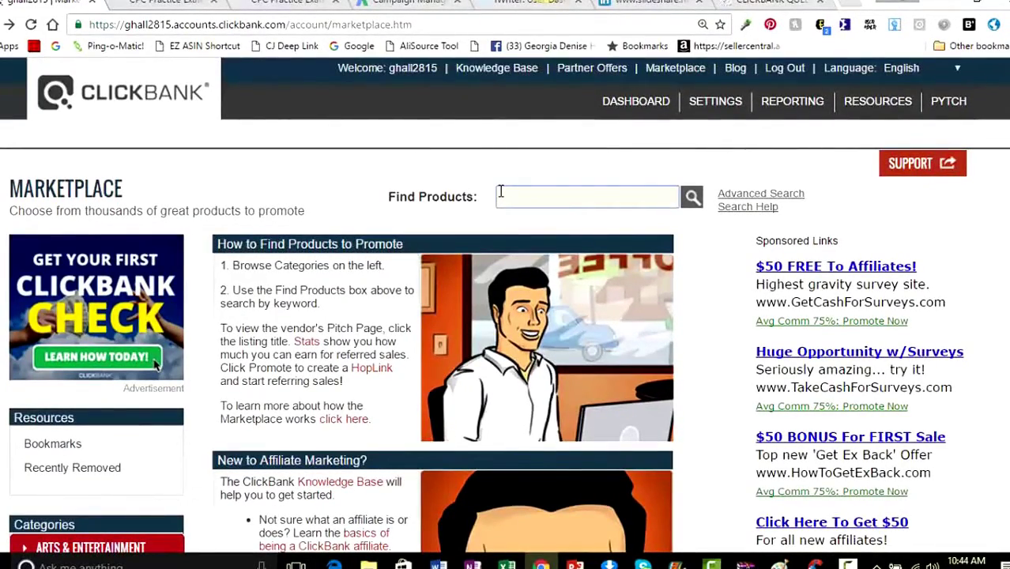
pyautogui.write('cp')
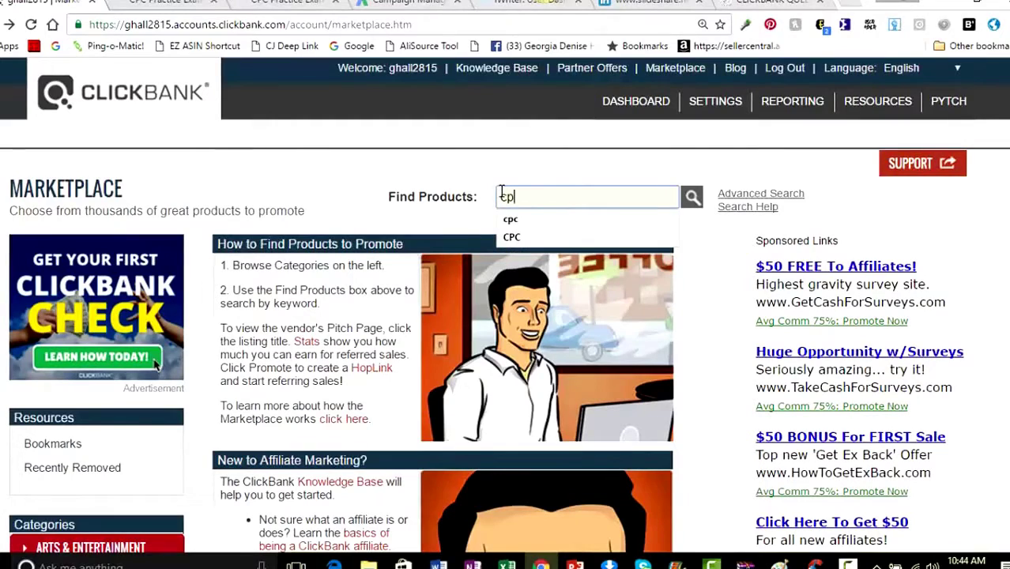
pyautogui.write('c')
pyautogui.click(690, 203)
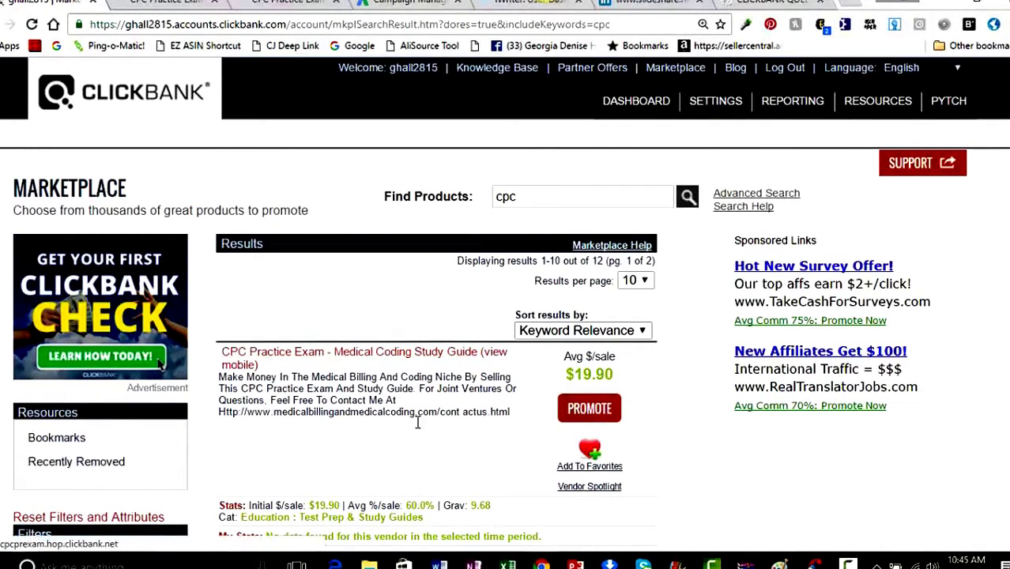
pyautogui.click(307, 357)
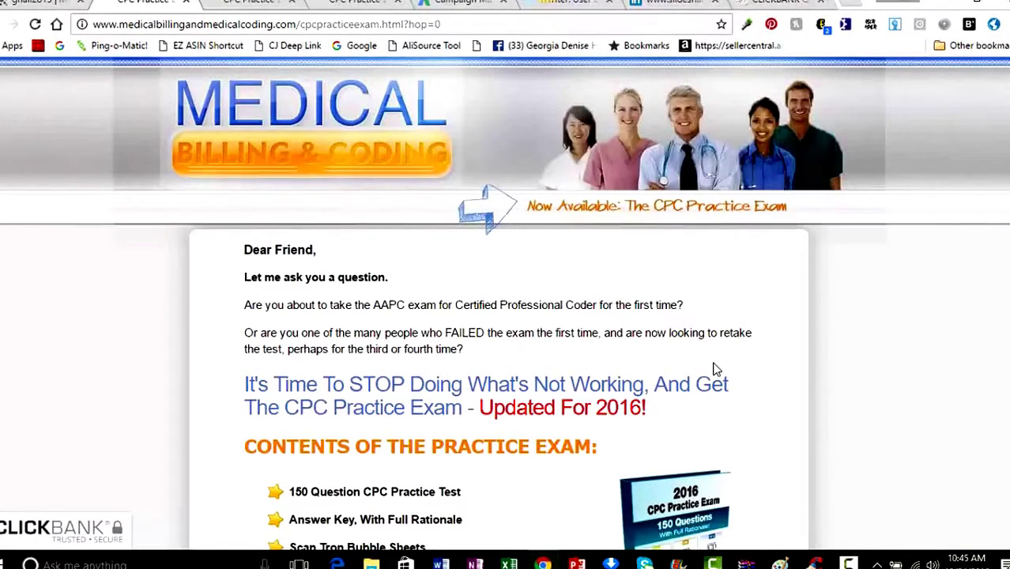
# - Examine the CPC Practice Exam sales page for its contents, testimonials, sample questions, price and footer links
pyautogui.scroll(-5, 697, 366)
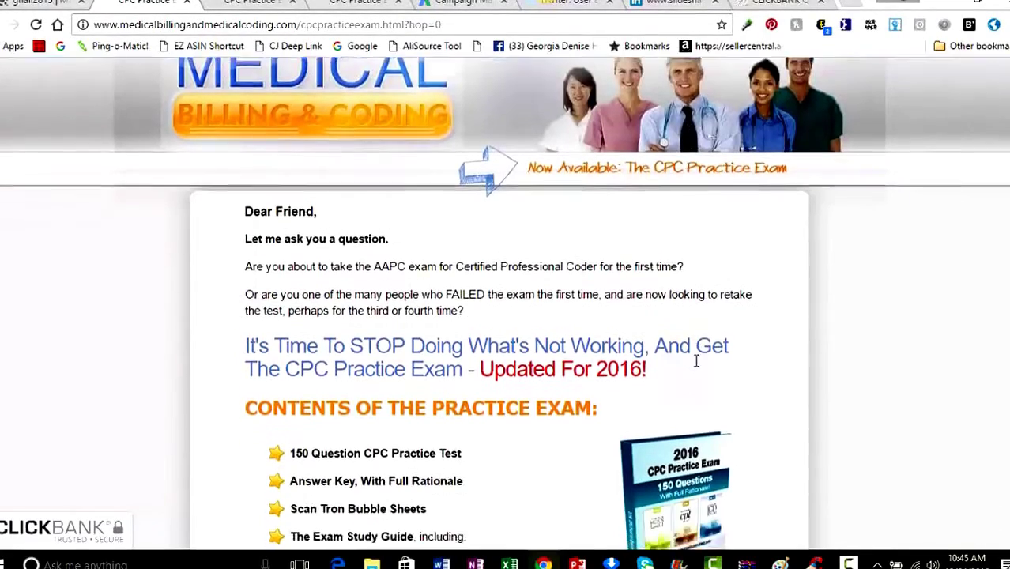
pyautogui.scroll(-5, 696, 372)
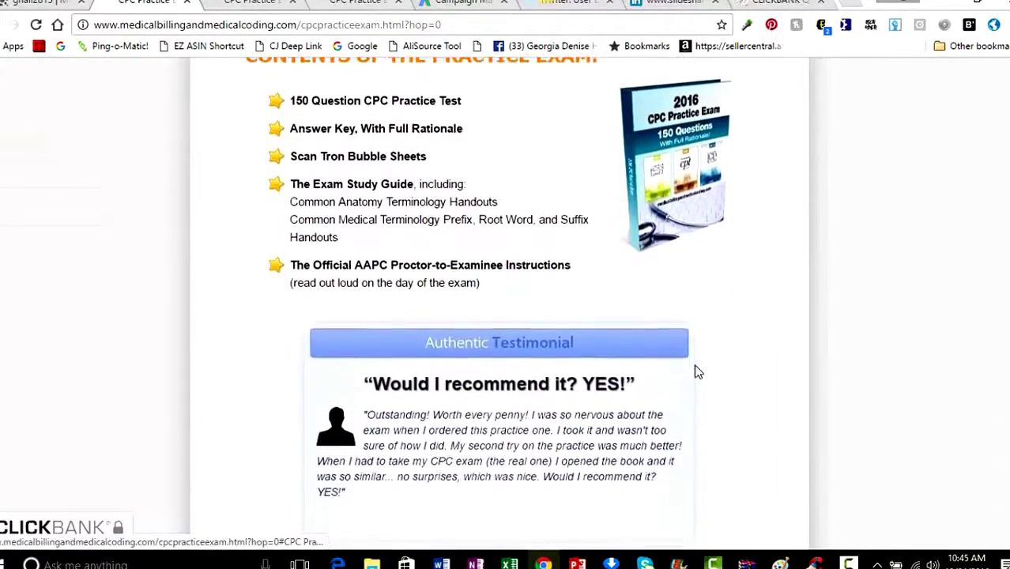
pyautogui.scroll(6, 698, 373)
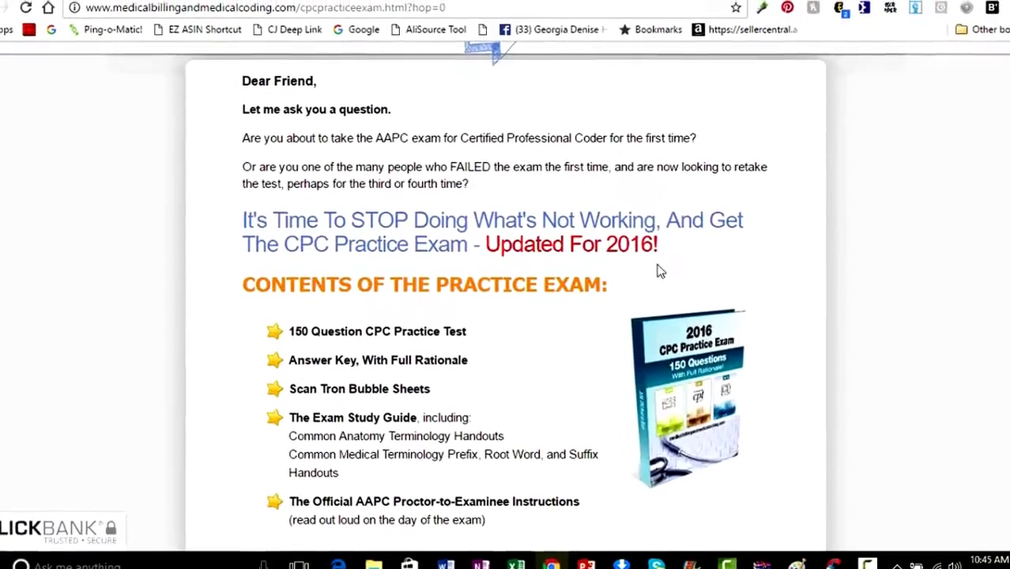
pyautogui.scroll(-20, 638, 241)
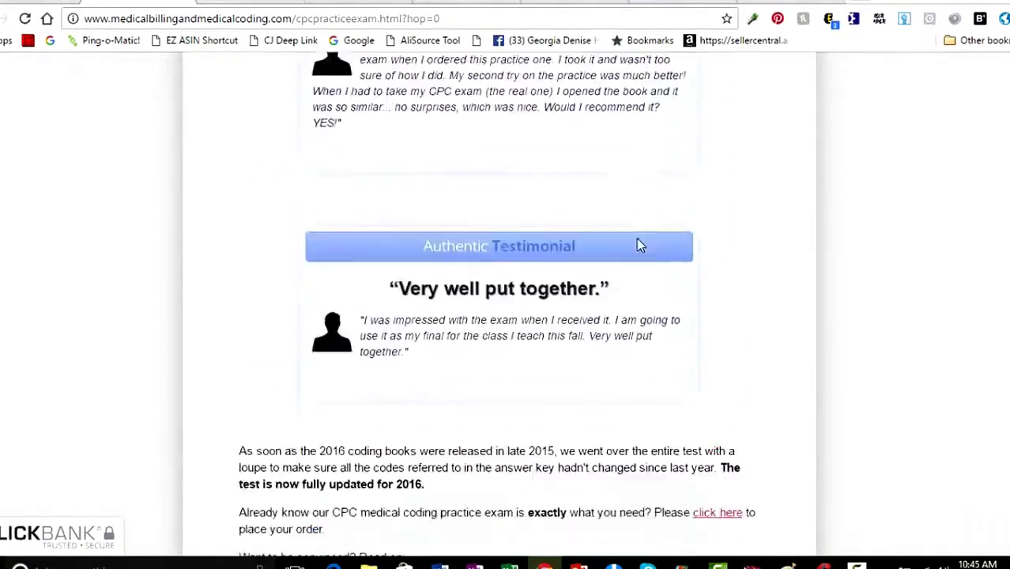
pyautogui.scroll(-20, 638, 248)
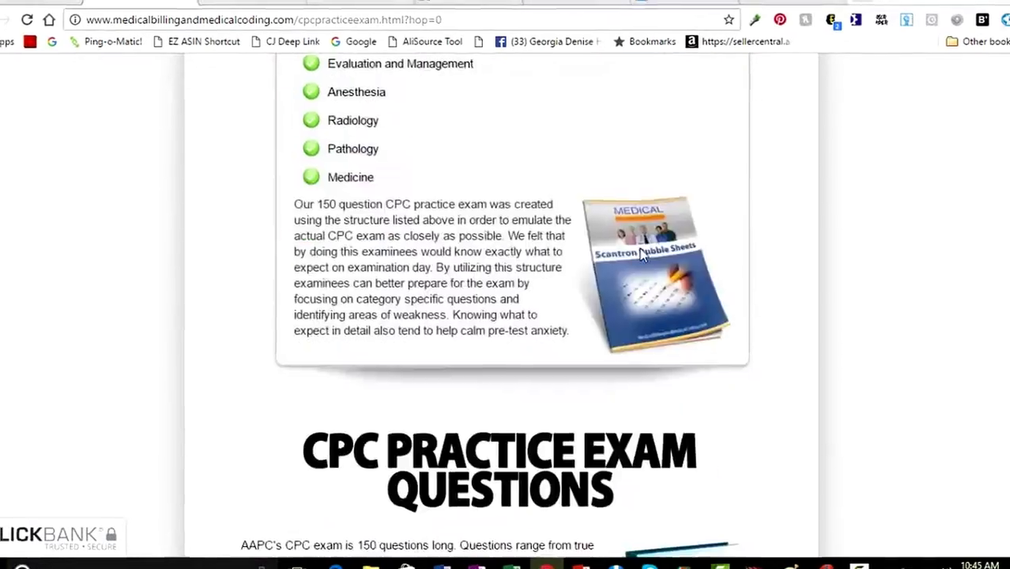
pyautogui.scroll(-20, 638, 258)
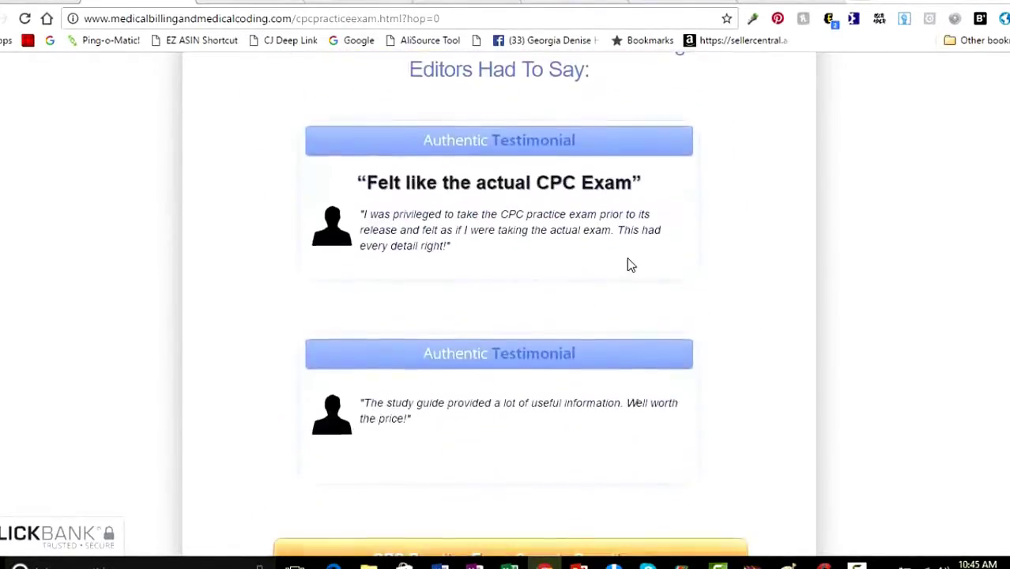
pyautogui.scroll(-20, 626, 264)
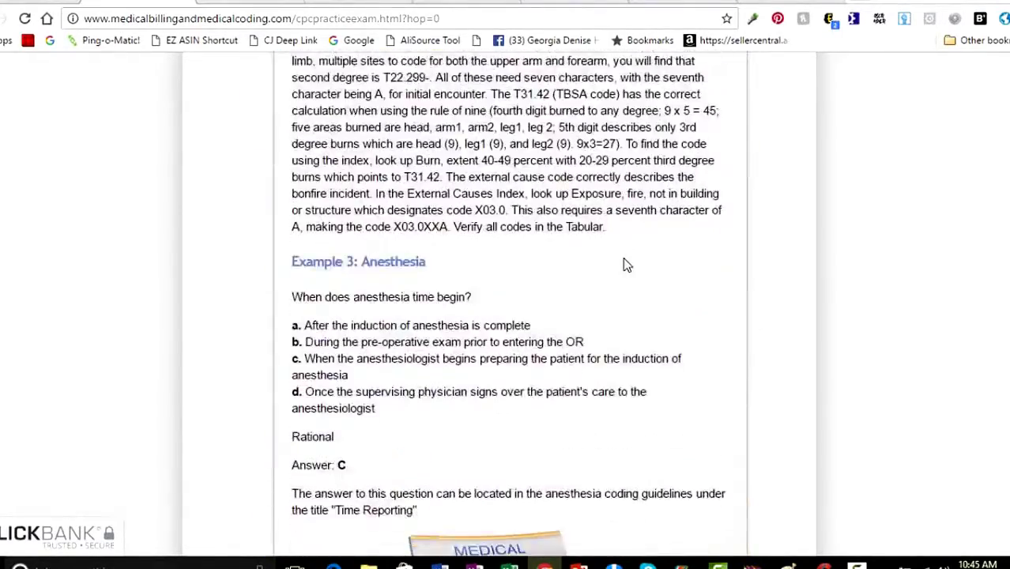
pyautogui.scroll(-10, 619, 272)
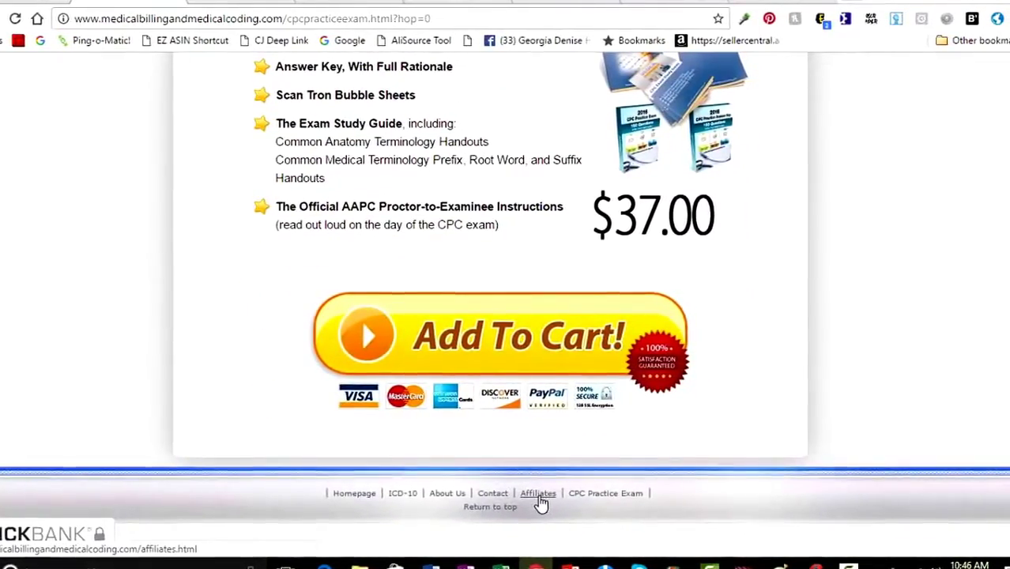
# - Open the vendor's Affiliates page and review its commission details, getting-started steps and affiliate link format
pyautogui.click(544, 496)
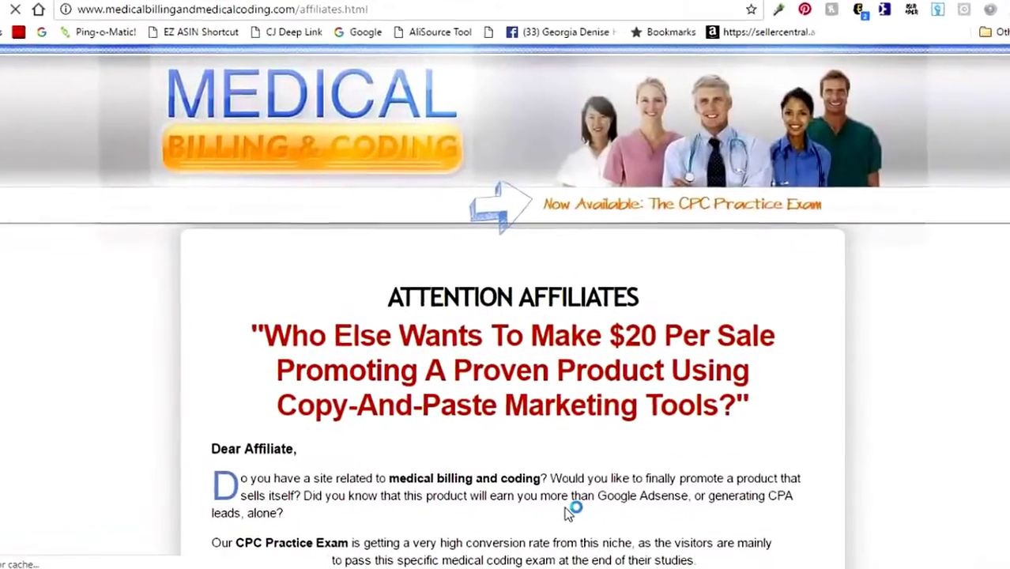
pyautogui.scroll(-8, 828, 295)
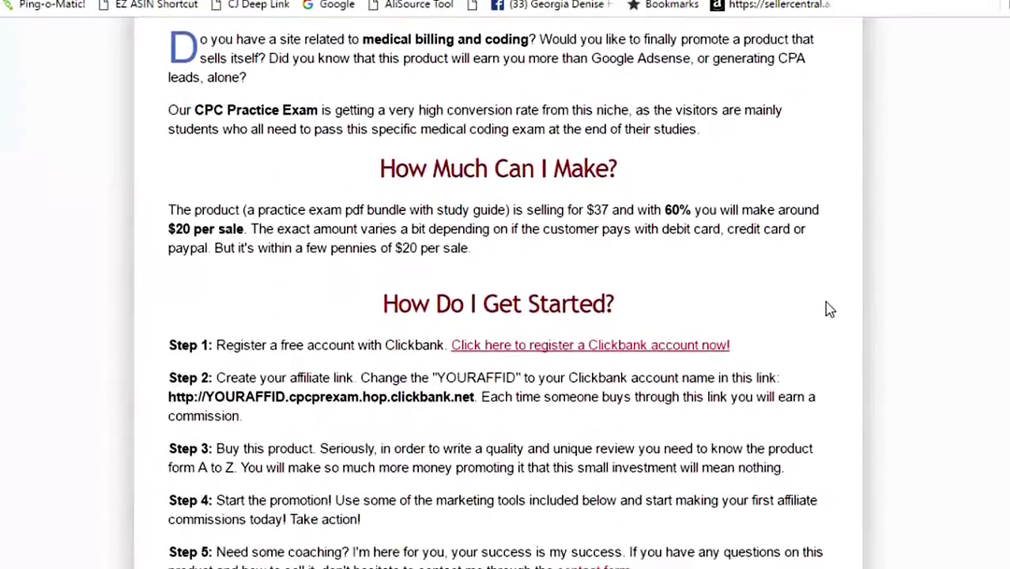
pyautogui.scroll(-2, 829, 313)
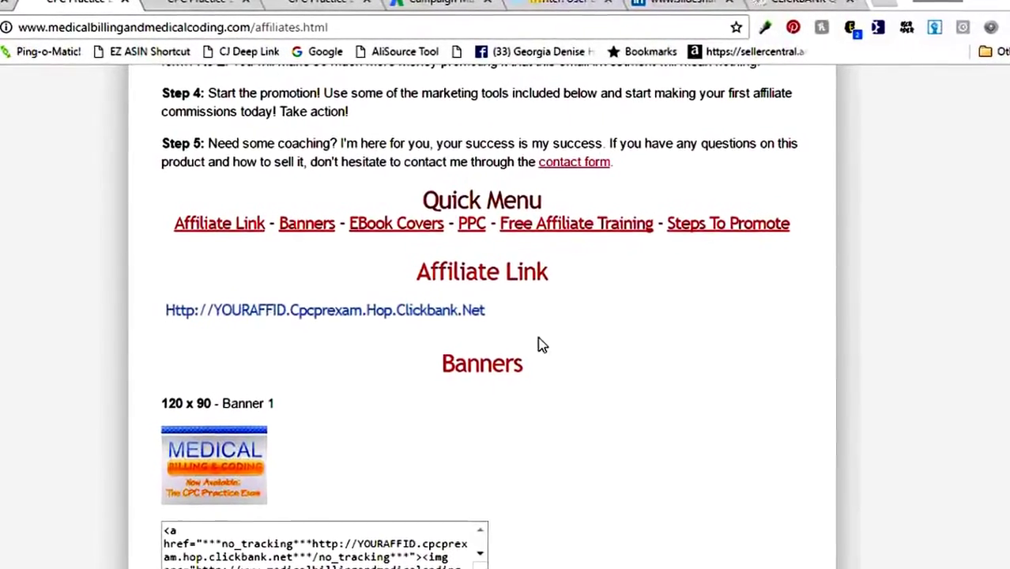
# - Examine the promotional banners and eBook covers with their embed codes on the affiliates page
pyautogui.scroll(-4, 351, 398)
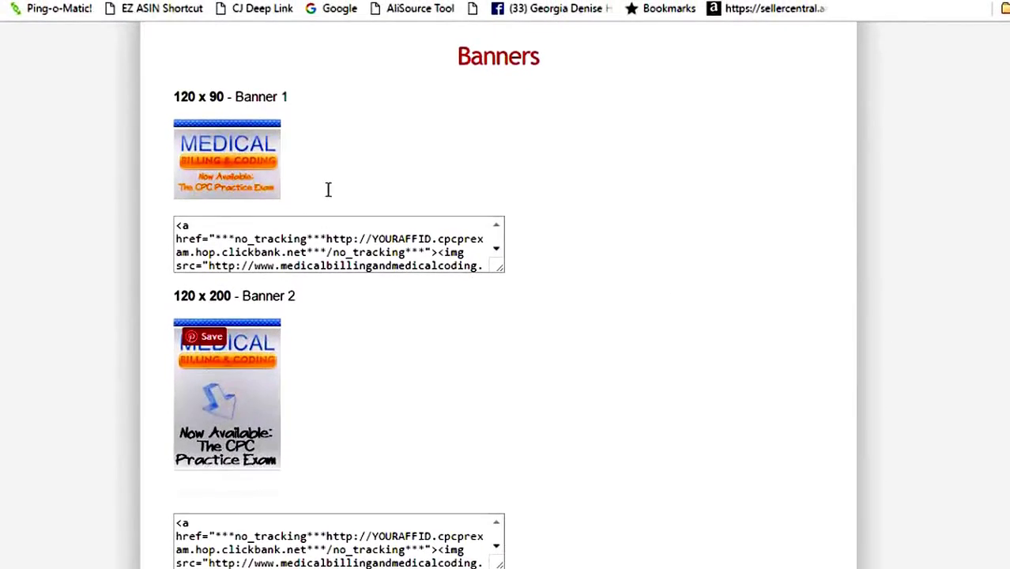
pyautogui.scroll(-10, 664, 261)
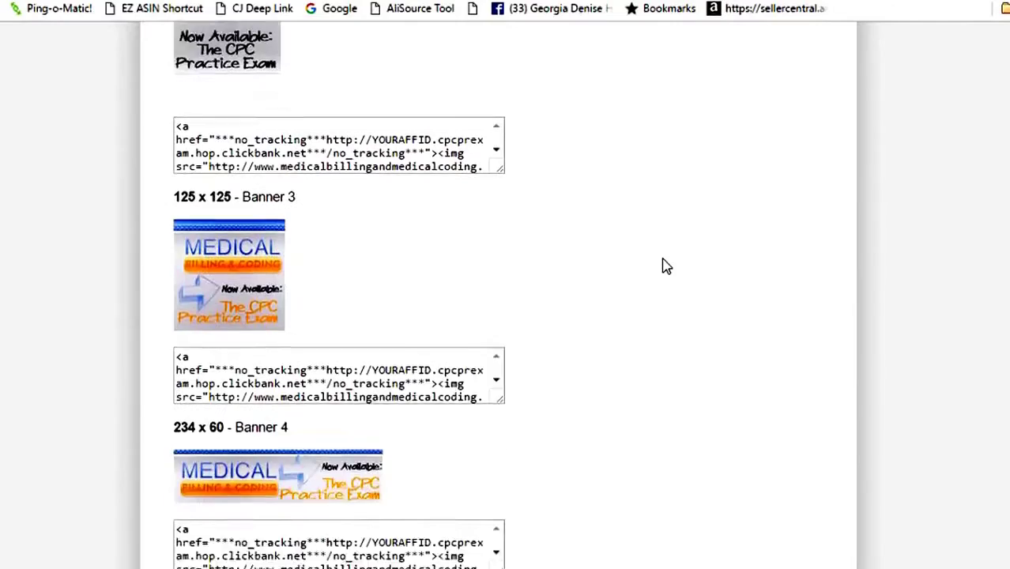
pyautogui.scroll(-8, 665, 271)
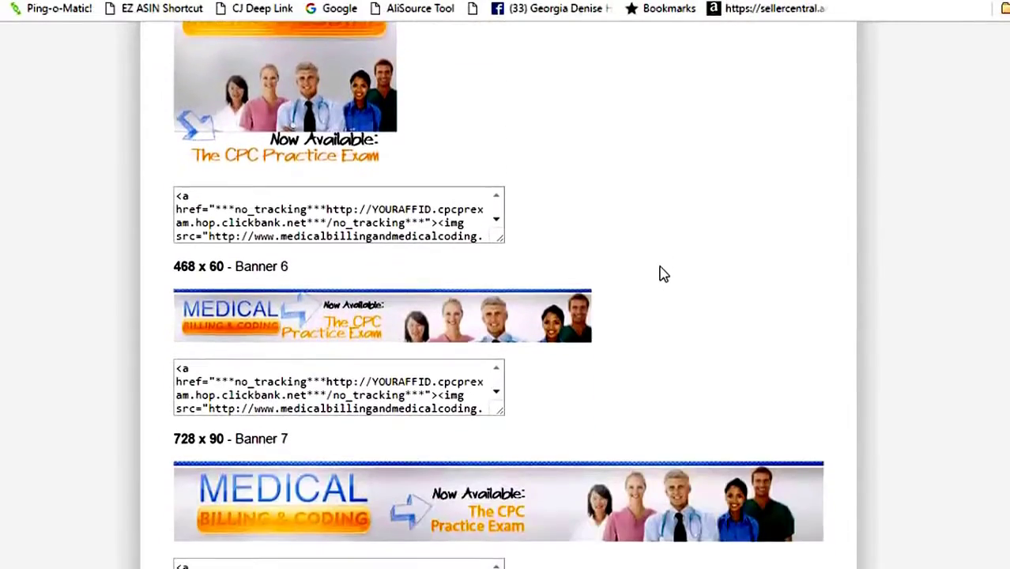
pyautogui.scroll(-5, 664, 274)
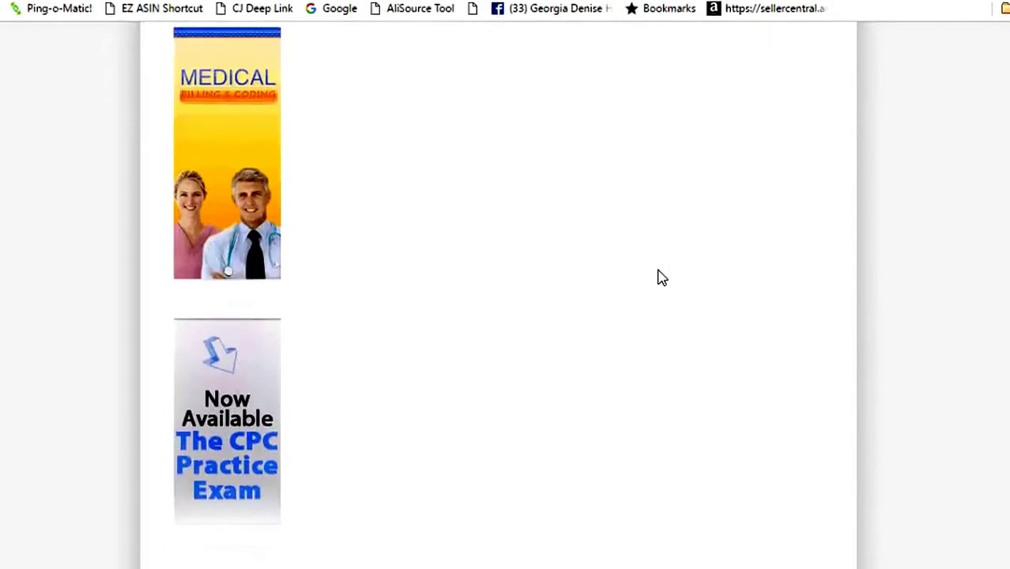
pyautogui.scroll(-5, 662, 277)
pyautogui.scroll(-10, 660, 285)
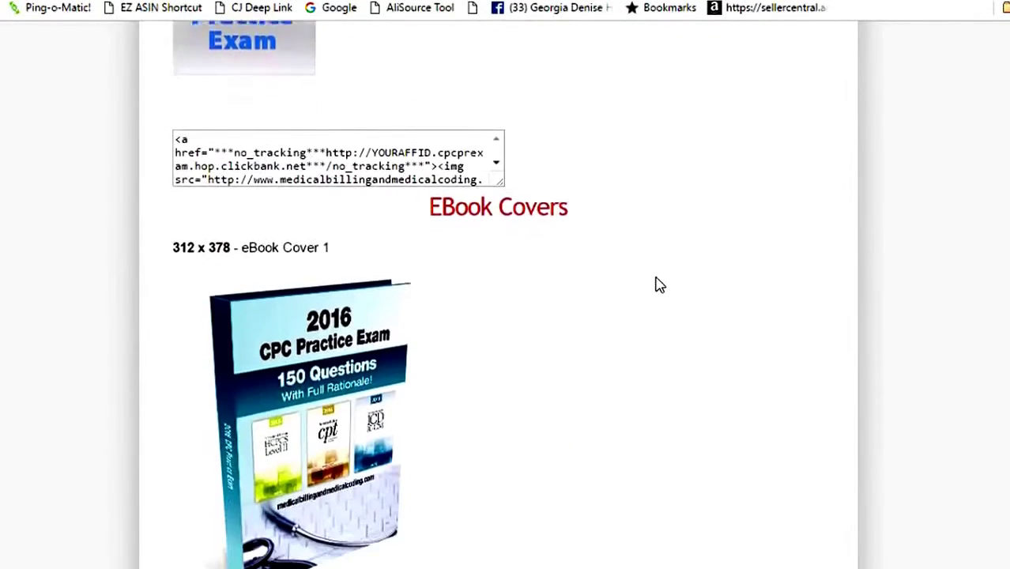
pyautogui.scroll(-15, 658, 283)
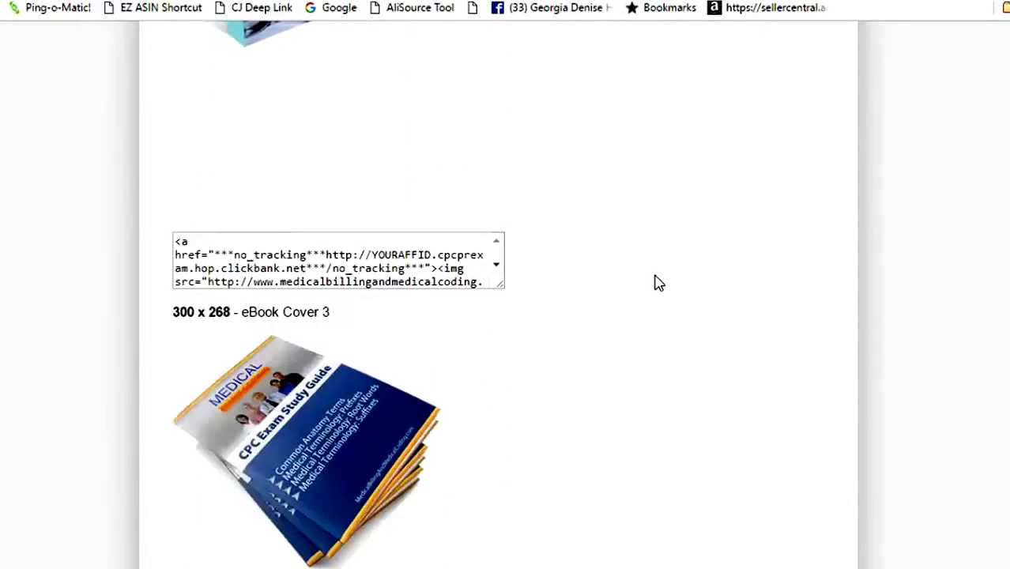
pyautogui.scroll(-12, 658, 283)
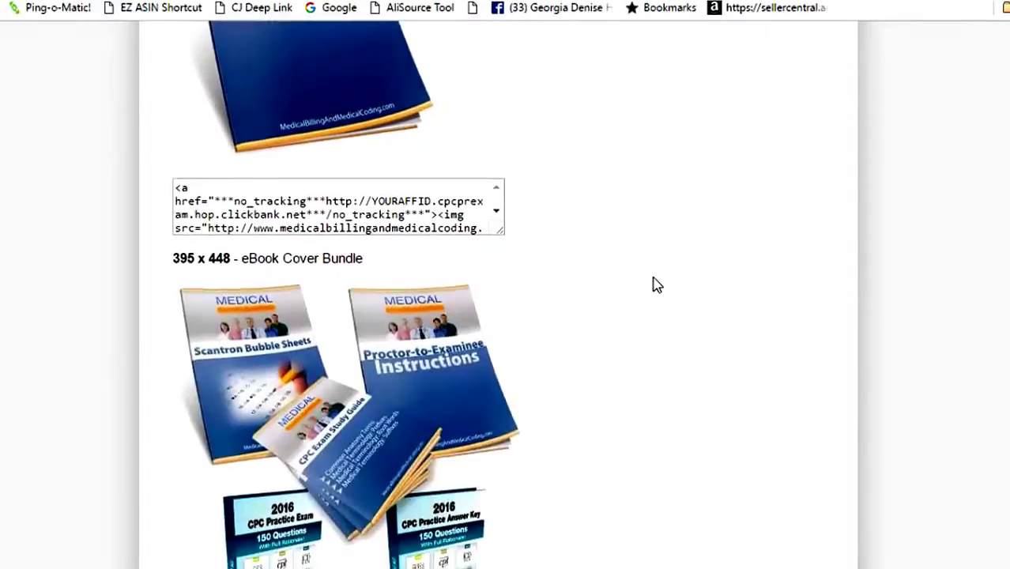
# - Review the affiliates page's CPC keyword lists, sample ads, free affiliate training and Steps To Promote sections
pyautogui.scroll(-8, 659, 283)
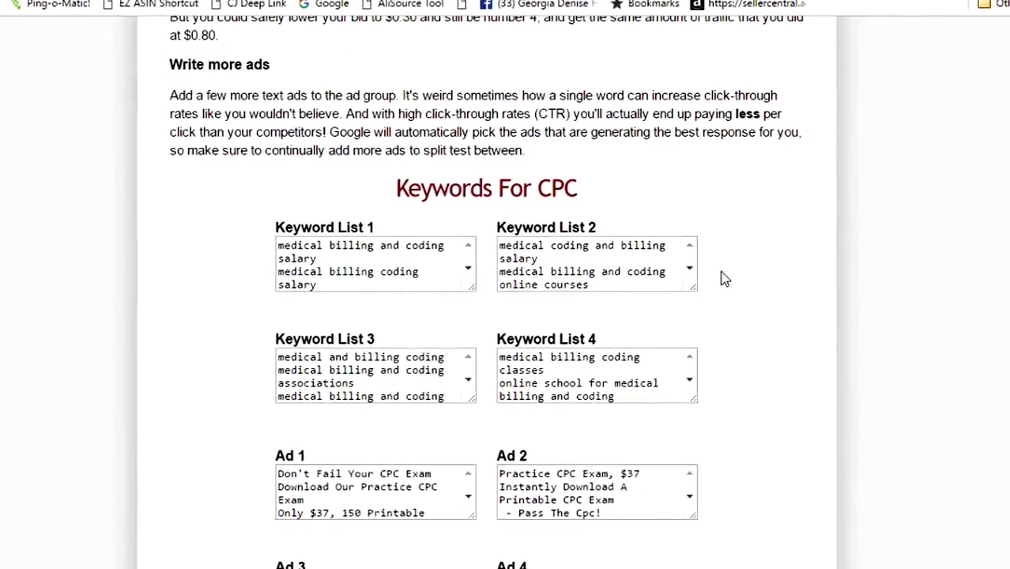
pyautogui.scroll(-3, 668, 251)
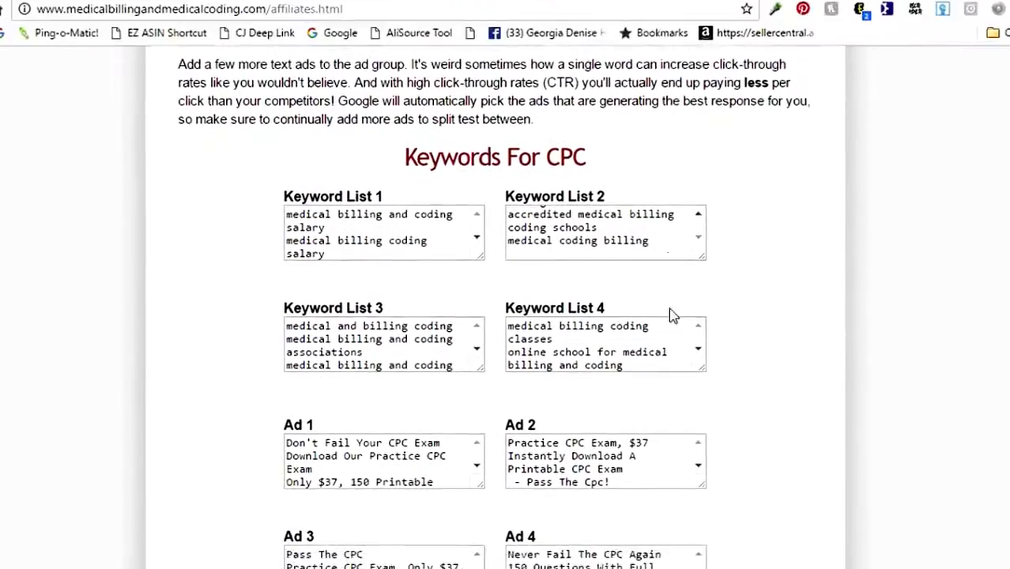
pyautogui.scroll(-4, 688, 372)
pyautogui.scroll(-10, 709, 297)
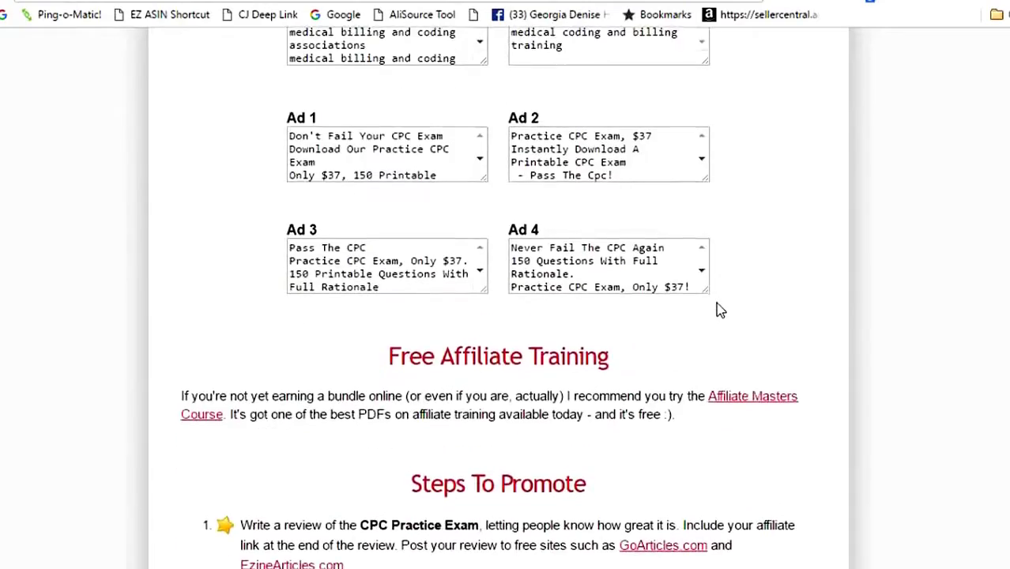
pyautogui.scroll(-2, 719, 310)
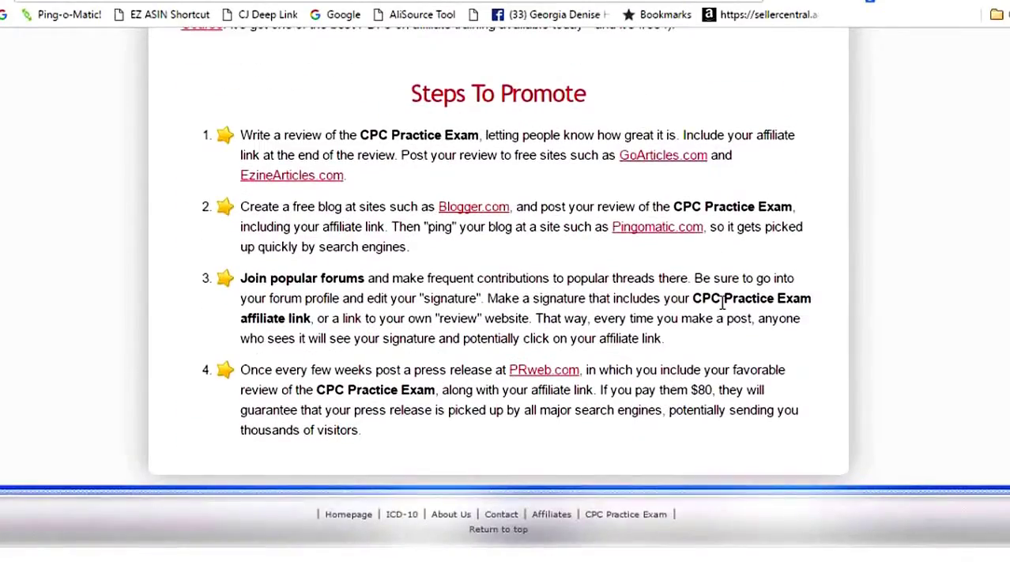
pyautogui.scroll(10, 722, 304)
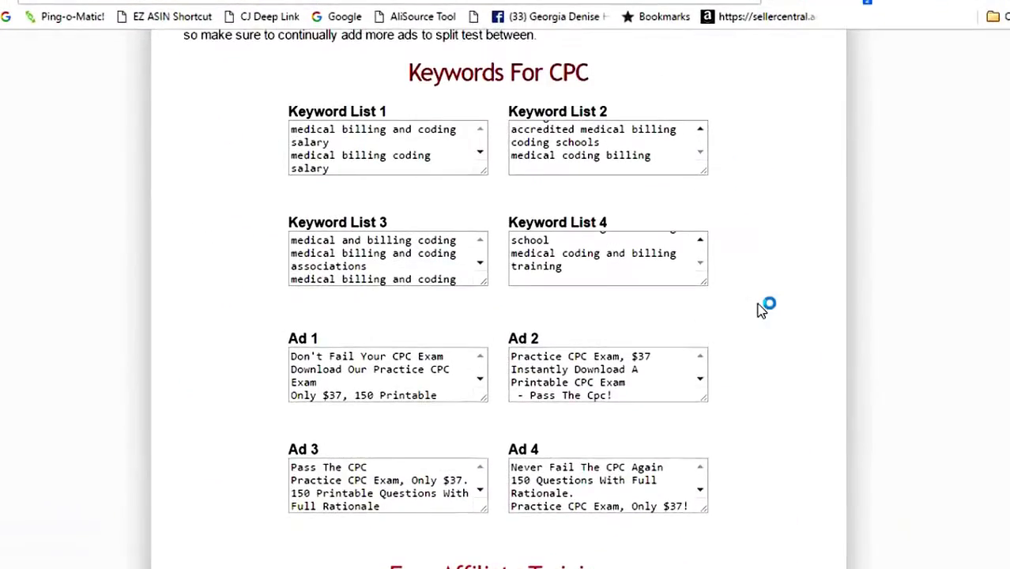
pyautogui.scroll(10, 761, 308)
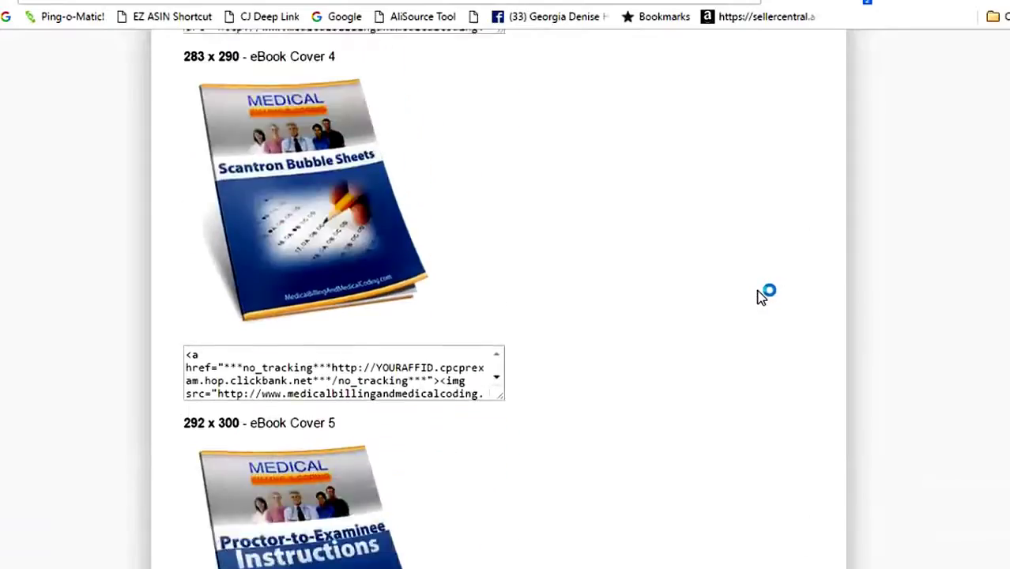
# - Look back over the banners, commission details and getting-started steps on the vendor's affiliates page
pyautogui.scroll(10, 759, 294)
pyautogui.scroll(10, 779, 279)
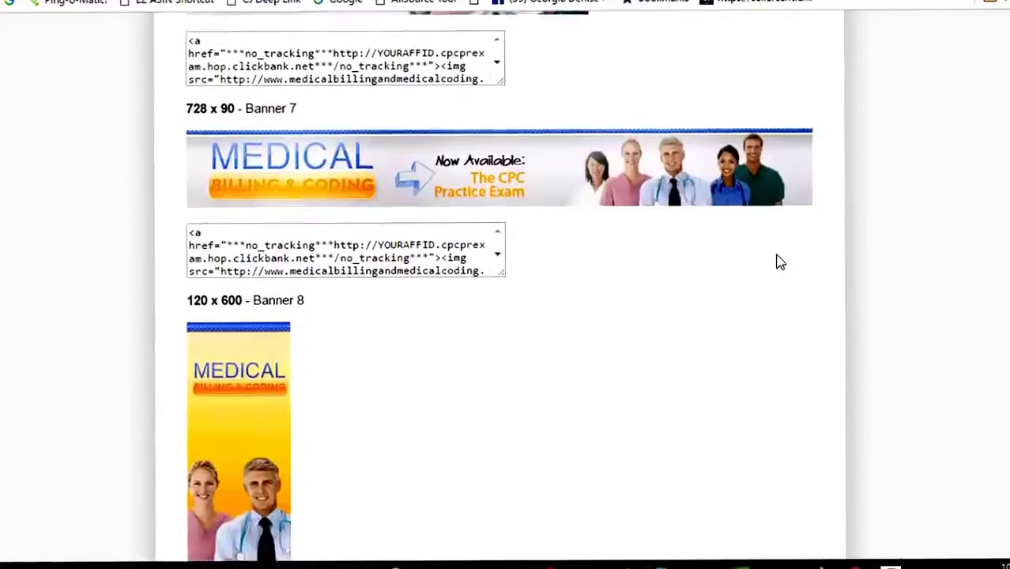
pyautogui.scroll(10, 782, 280)
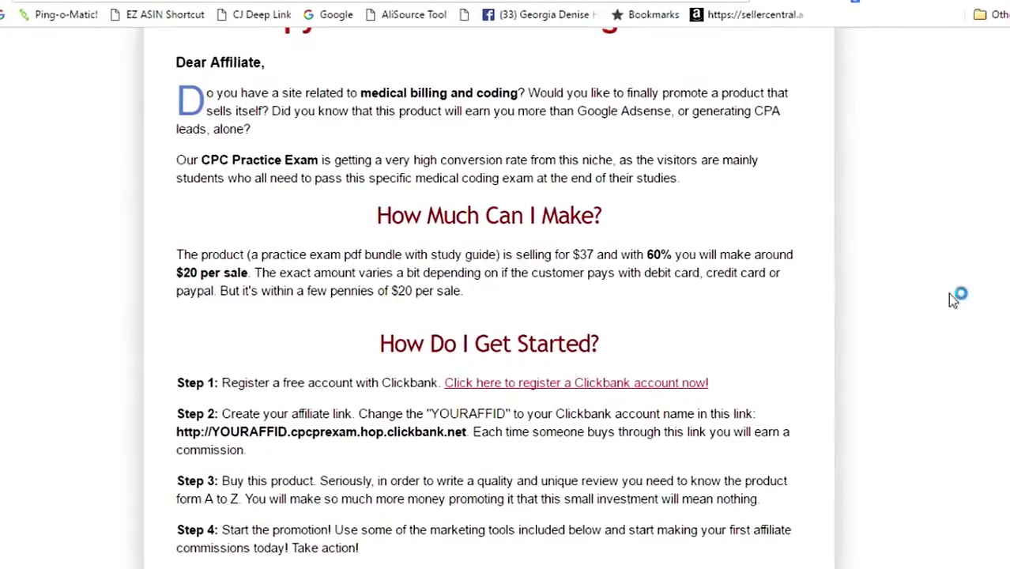
# - Re-examine the CPC Practice Exam sales page's testimonials, package contents and price, and return to the ClickBank marketplace results
pyautogui.scroll(-15, 877, 411)
pyautogui.scroll(5, 948, 399)
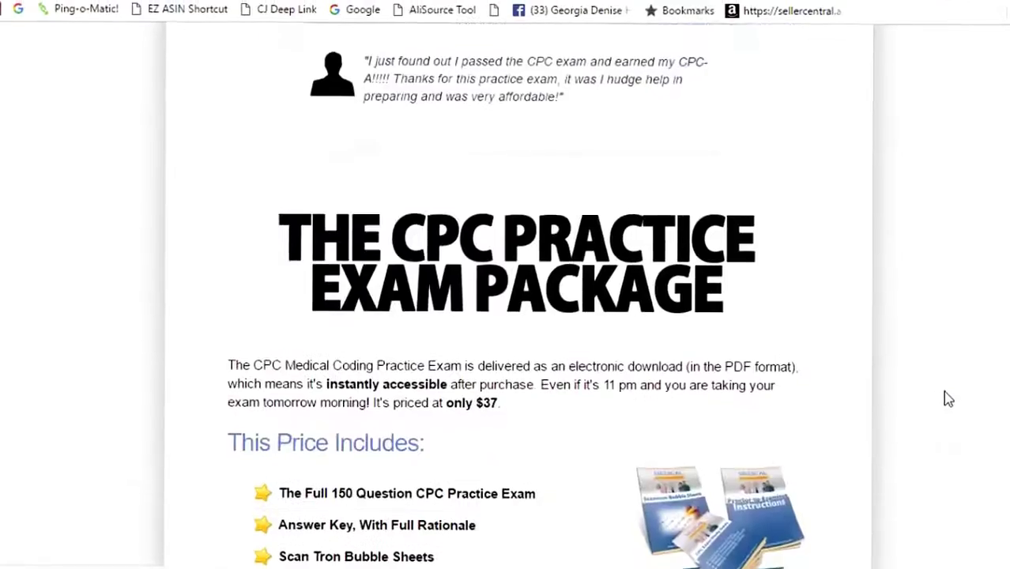
pyautogui.scroll(5, 955, 403)
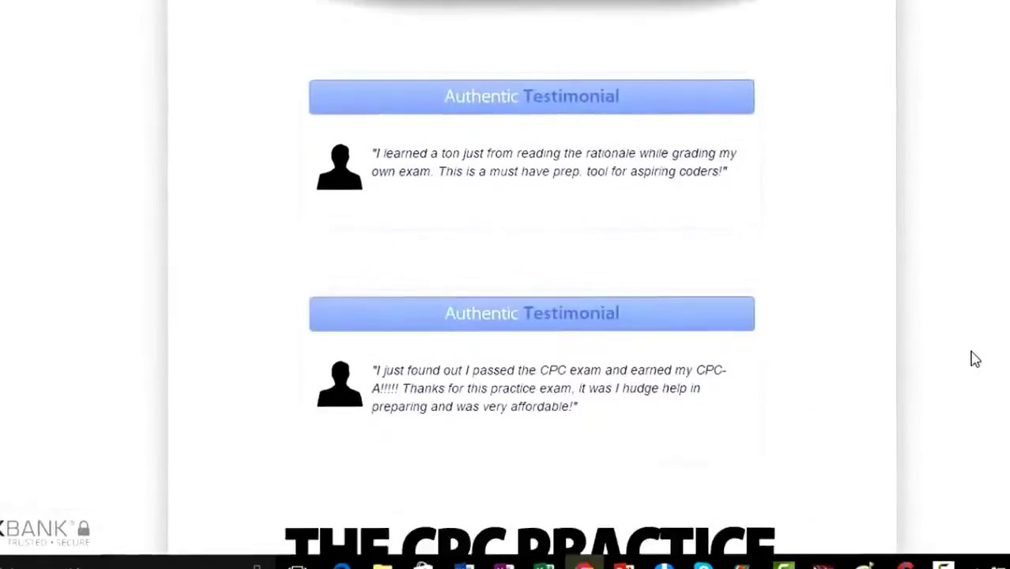
pyautogui.scroll(-20, 968, 380)
pyautogui.scroll(5, 940, 375)
pyautogui.scroll(15, 913, 340)
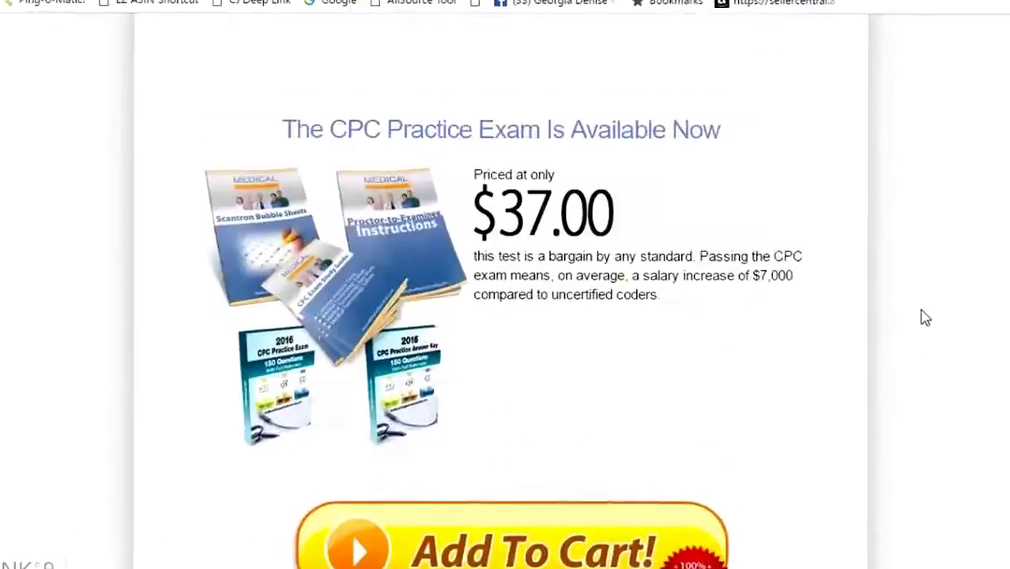
pyautogui.scroll(-5, 971, 312)
pyautogui.scroll(15, 969, 306)
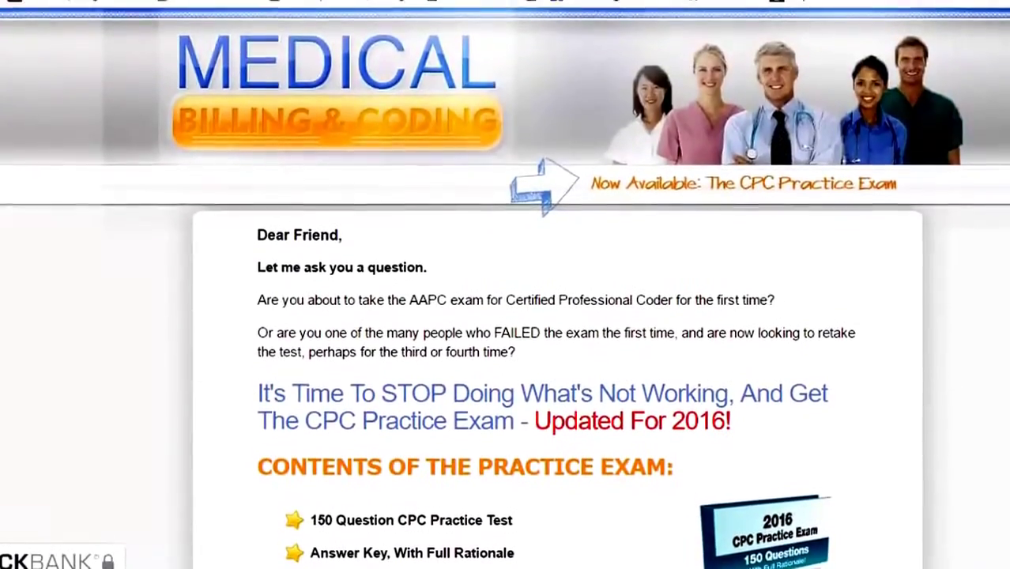
pyautogui.hotkey('ctrl', 'w')
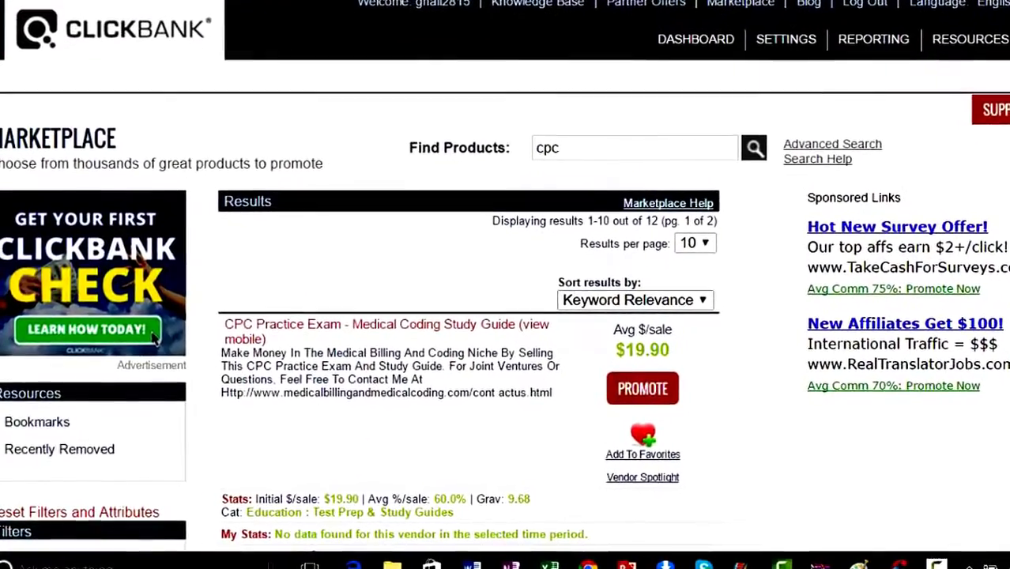
# - Switch to Google AdWords and open the Keyword Planner
pyautogui.click(411, 9)
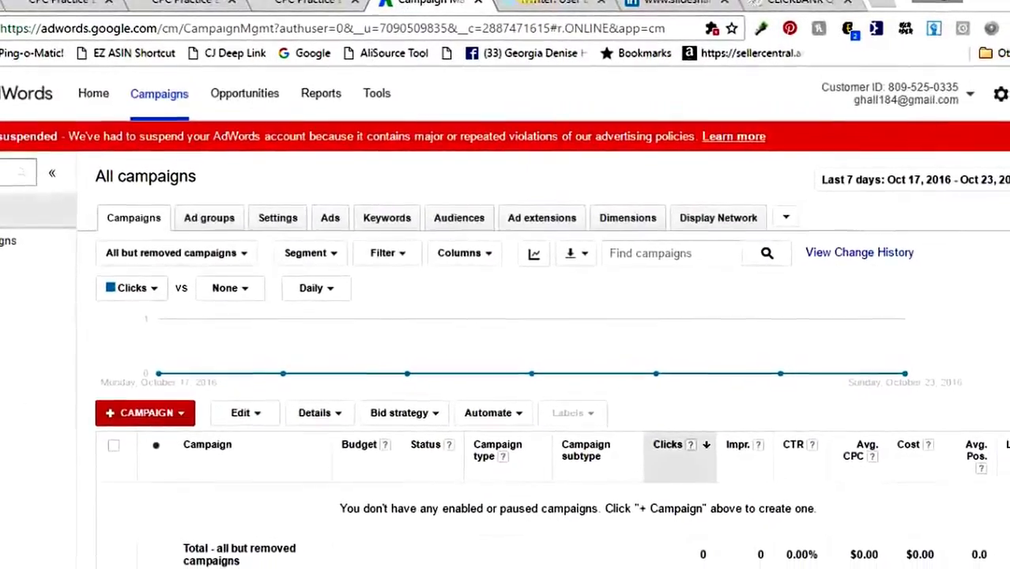
pyautogui.click(354, 94)
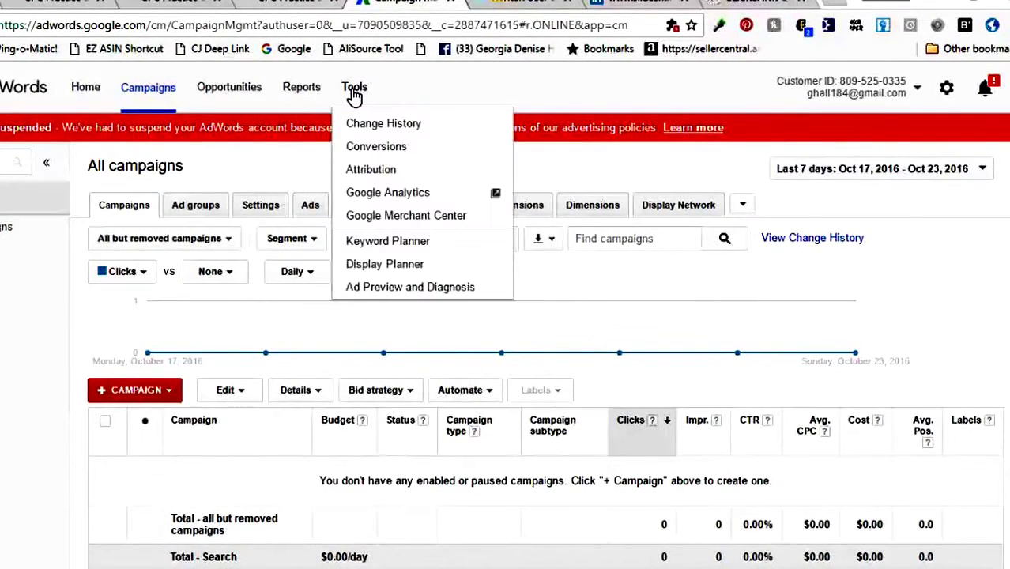
pyautogui.click(388, 241)
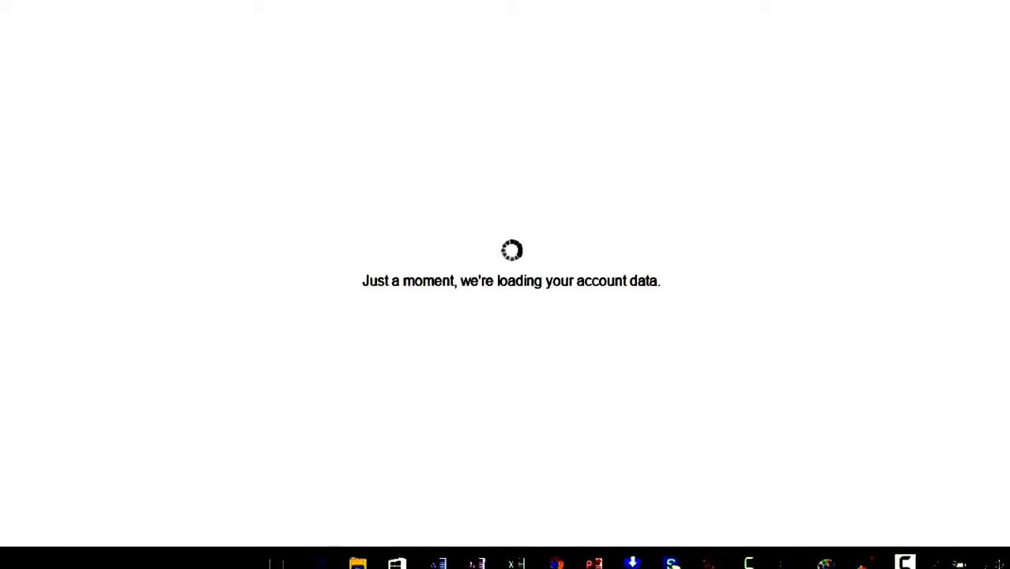
pyautogui.rightClick(450, 1)
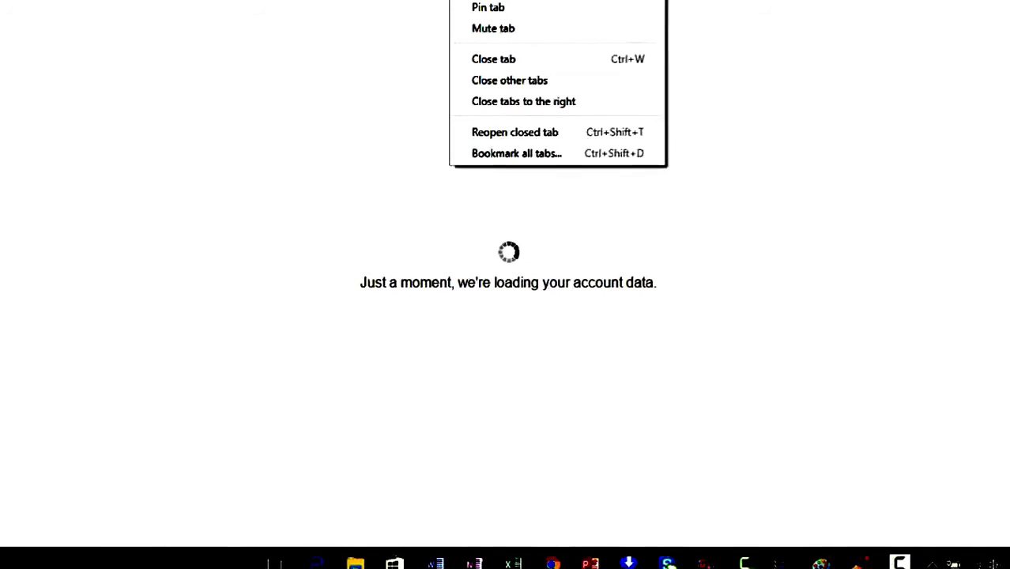
pyautogui.click(482, 6)
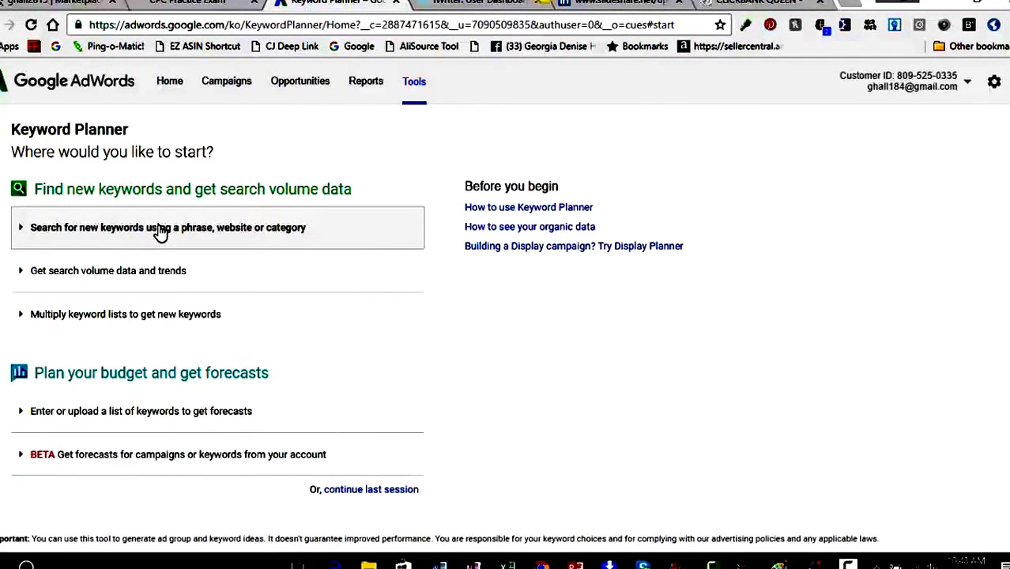
# - Search for new keyword ideas for the product or service "medical billing and coding"
pyautogui.click(160, 229)
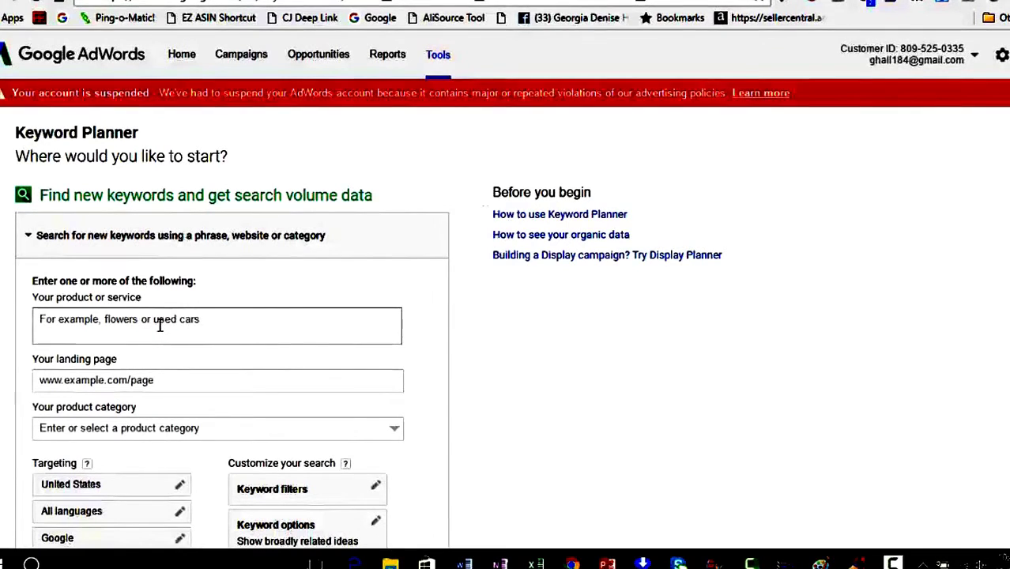
pyautogui.click(160, 324)
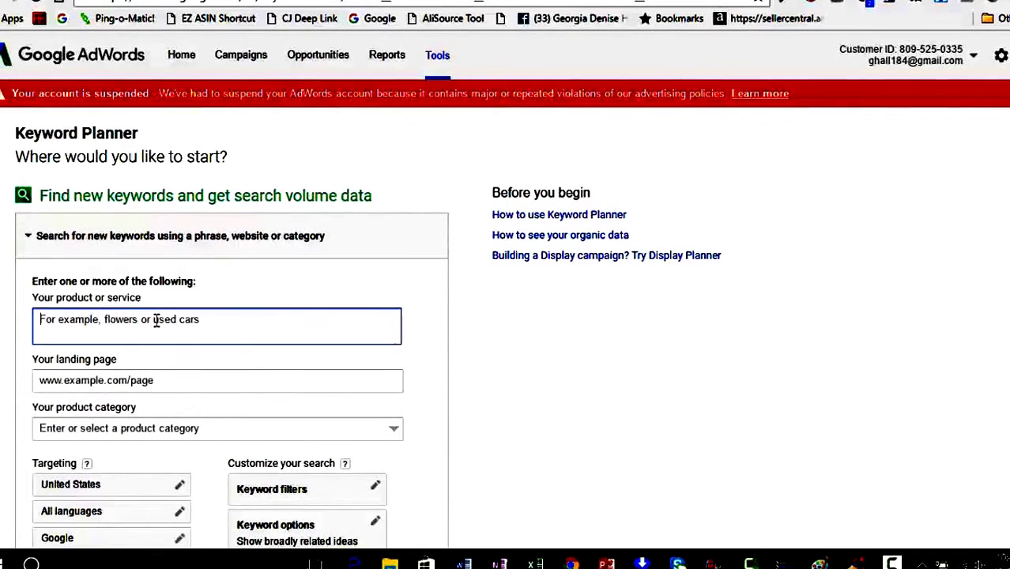
pyautogui.write('medi')
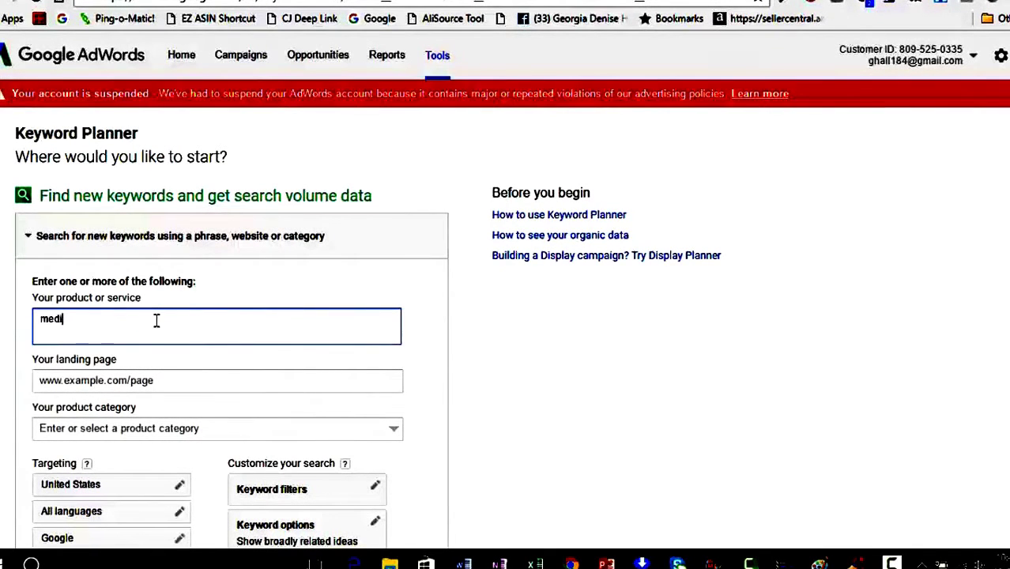
pyautogui.write('cal bil')
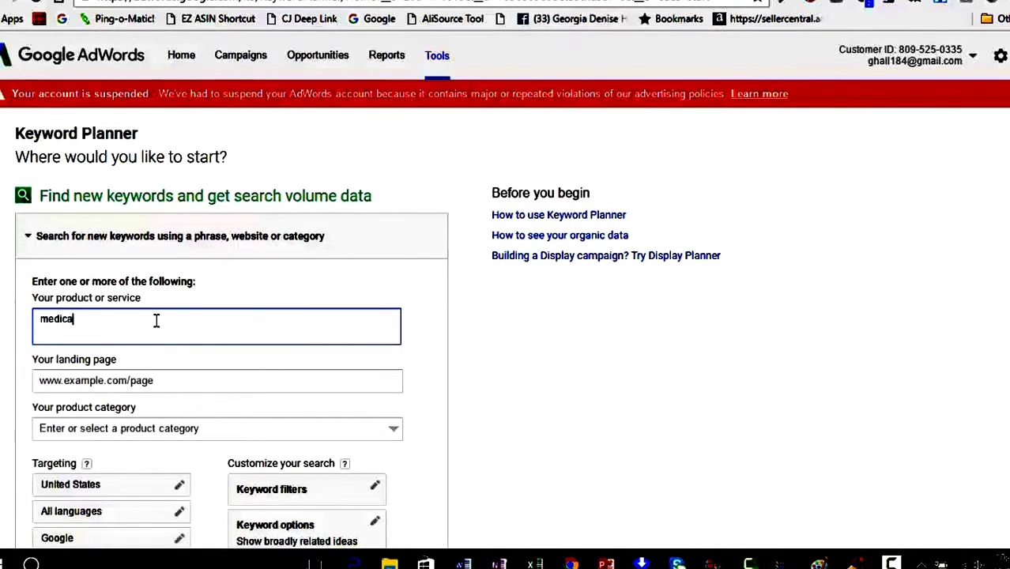
pyautogui.write('ling and coding')
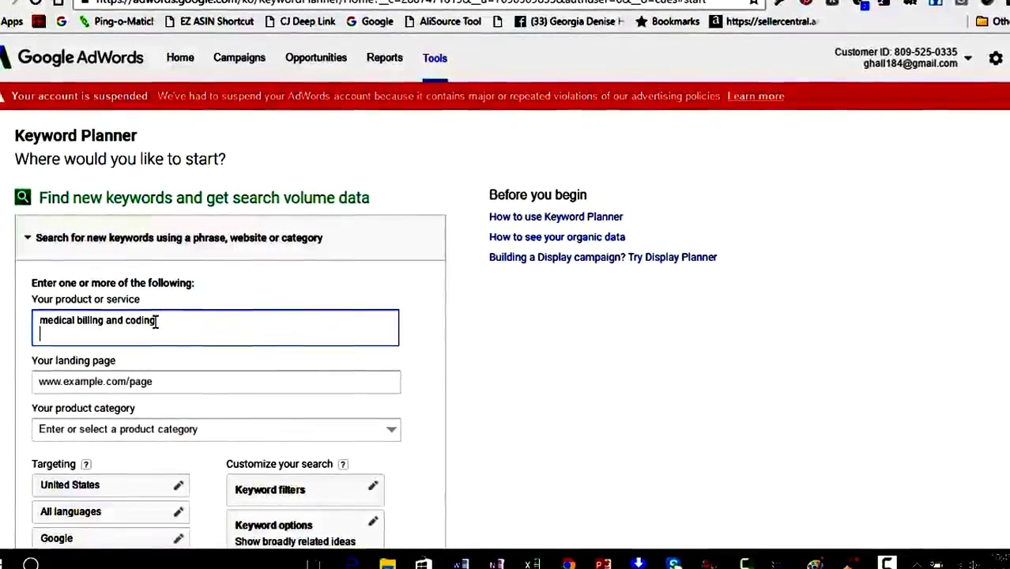
pyautogui.scroll(-7, 354, 320)
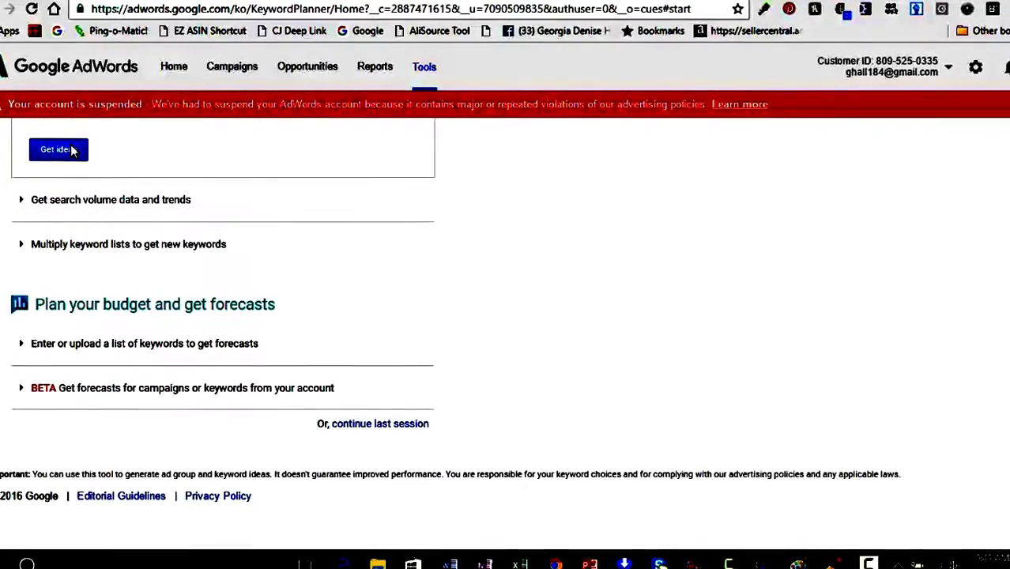
pyautogui.click(77, 155)
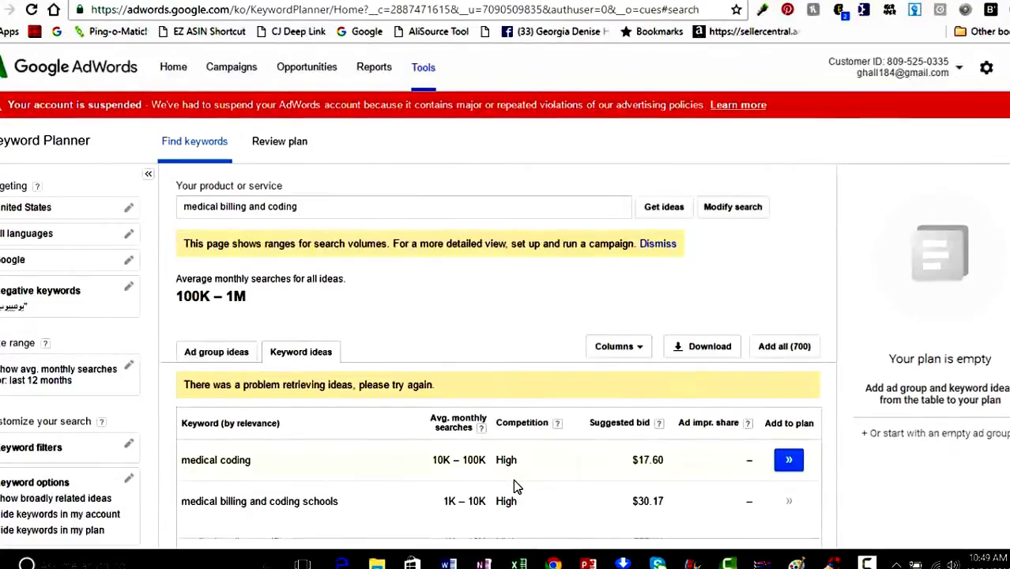
# - Examine the keyword ideas for their average monthly searches, competition and suggested bids
pyautogui.scroll(-1, 513, 480)
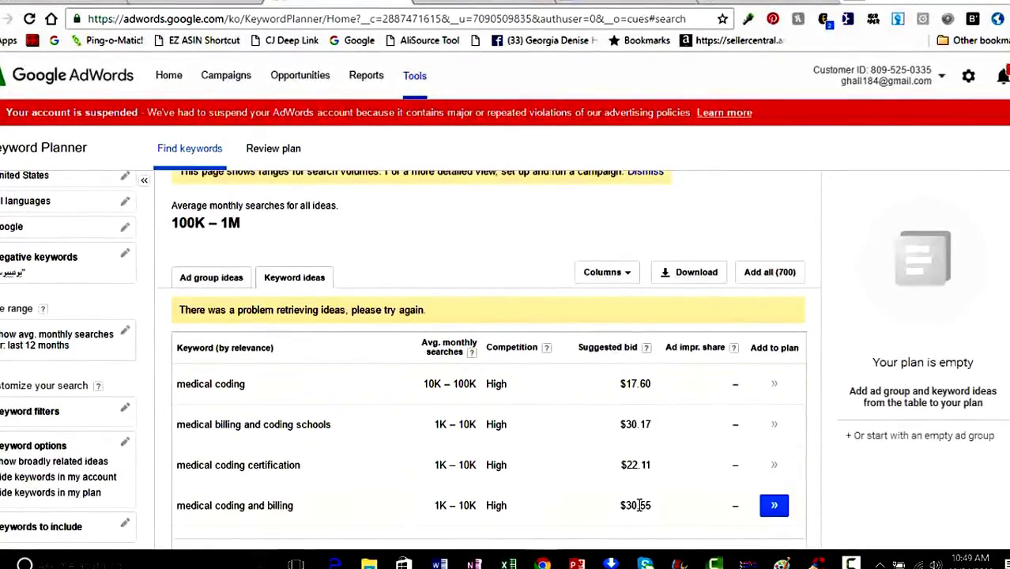
pyautogui.scroll(-2, 537, 389)
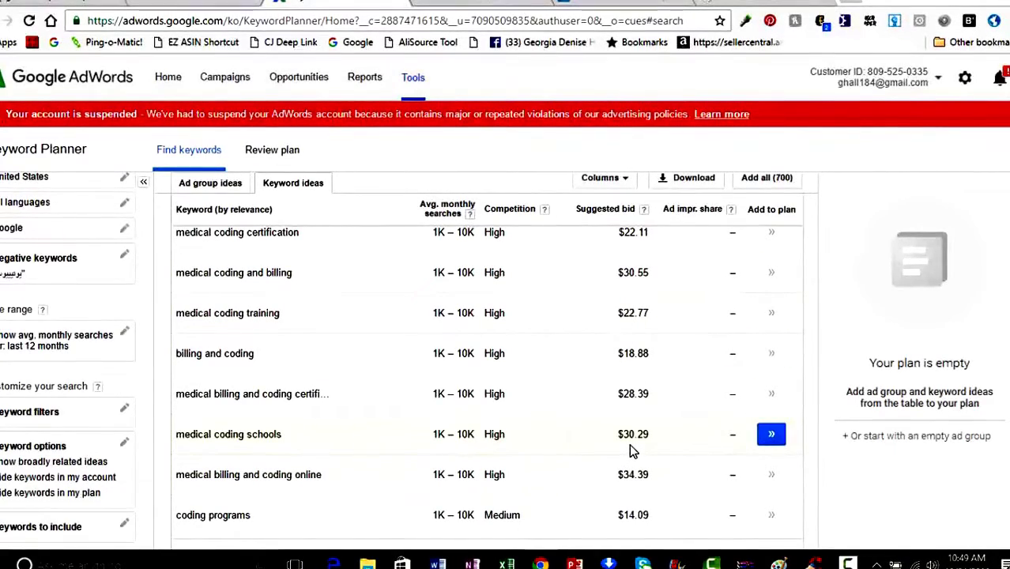
pyautogui.scroll(-2, 642, 454)
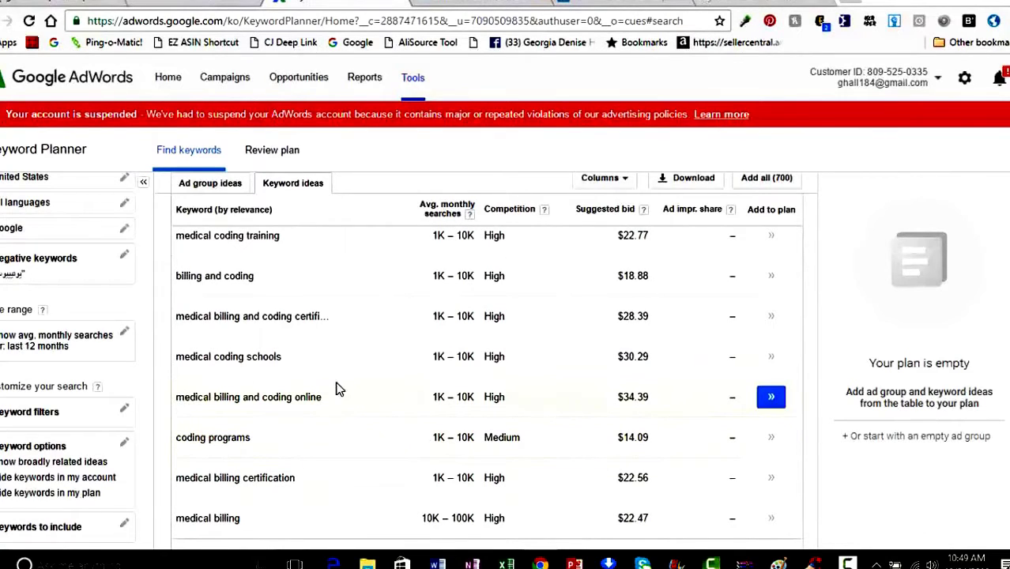
pyautogui.scroll(-2, 641, 419)
pyautogui.scroll(-5, 641, 411)
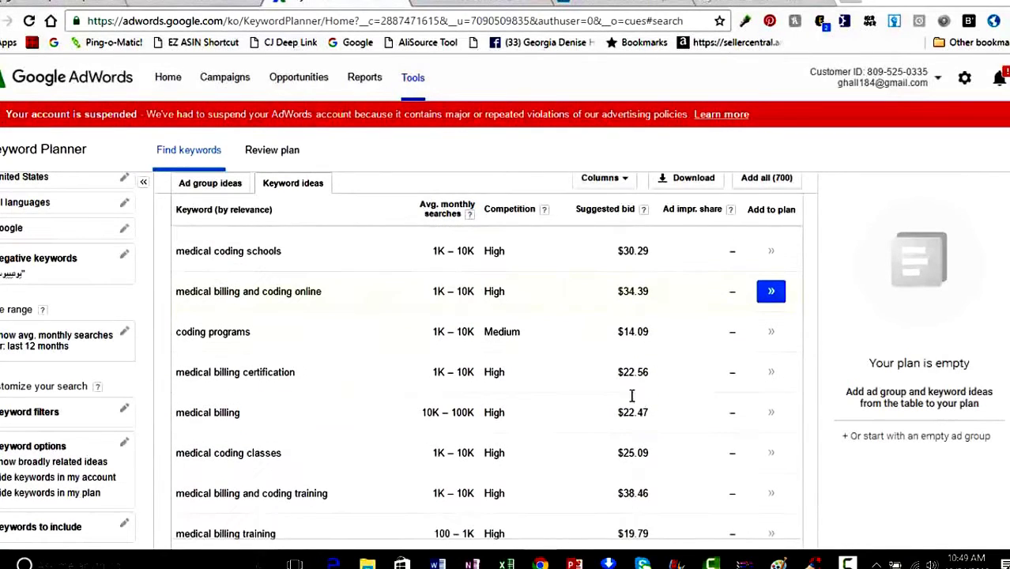
pyautogui.scroll(-5, 641, 388)
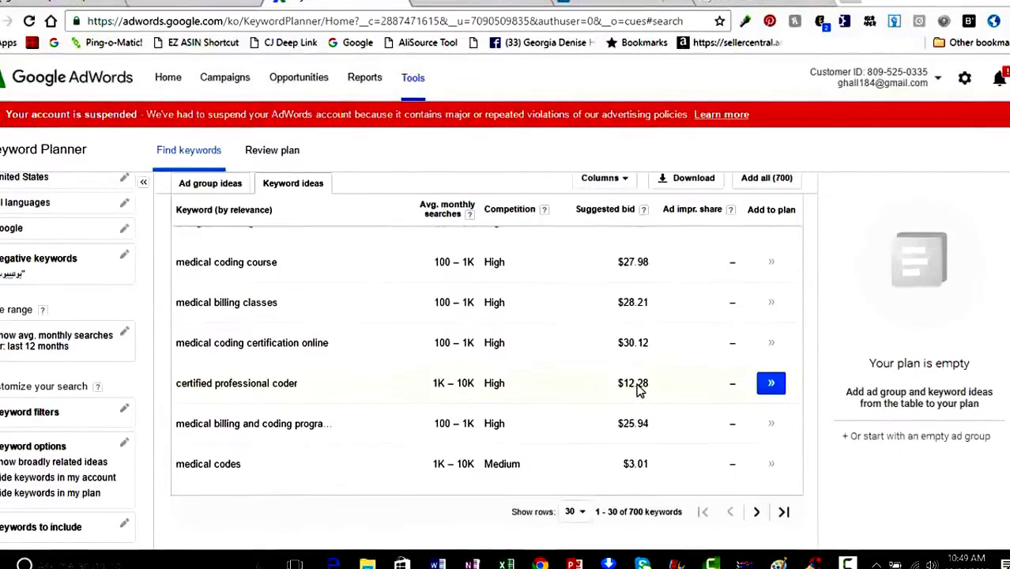
pyautogui.scroll(8, 638, 386)
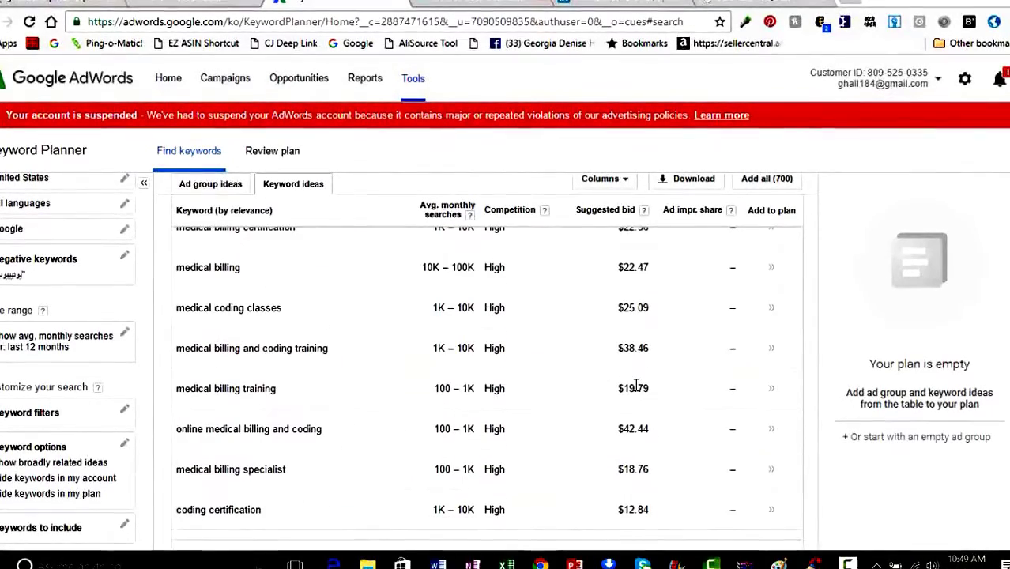
pyautogui.scroll(5, 636, 387)
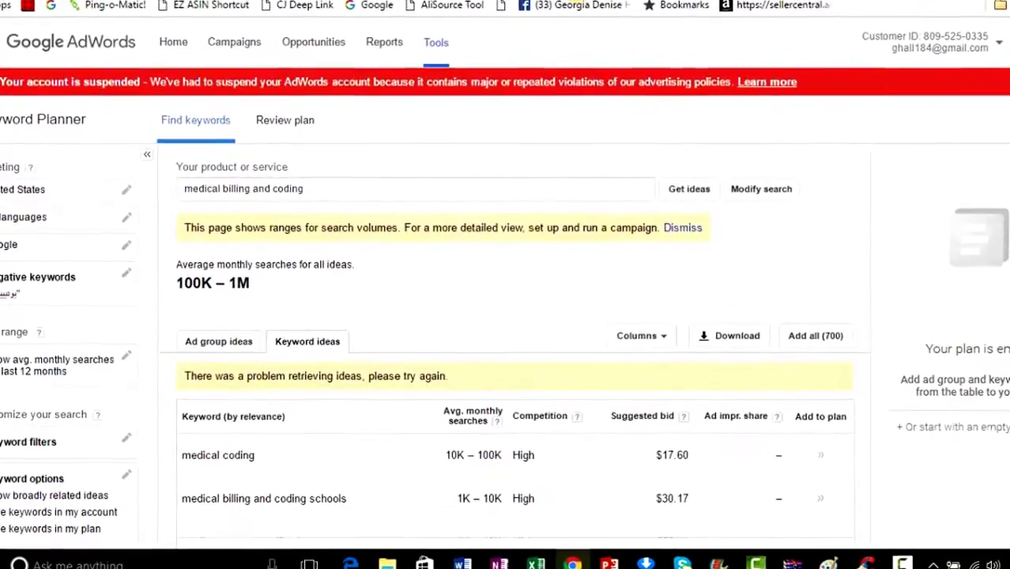
# - View the clickbankqueen.com site, and switch to iWriter to start a new request for unique content
pyautogui.click(814, 7)
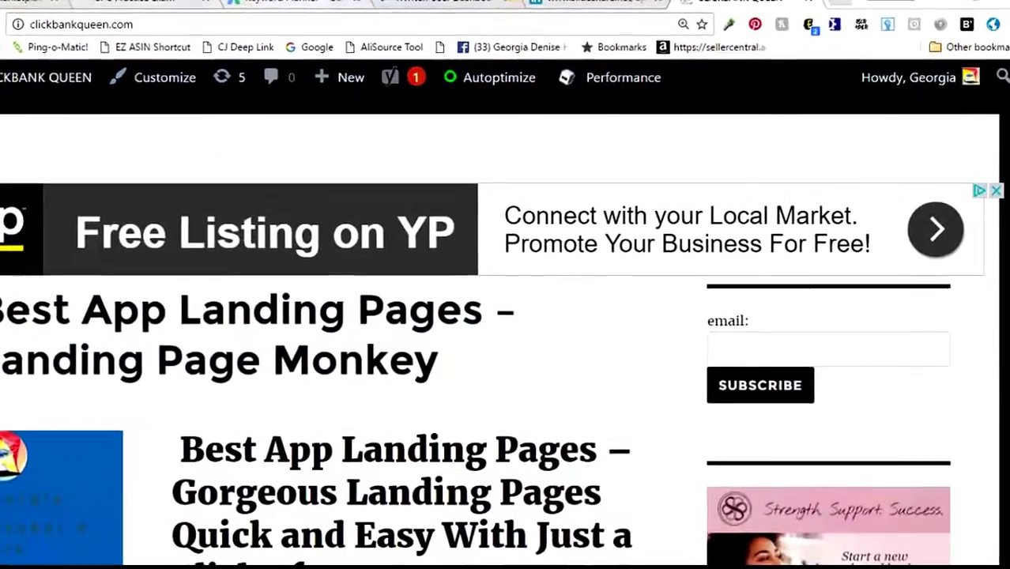
pyautogui.click(366, 4)
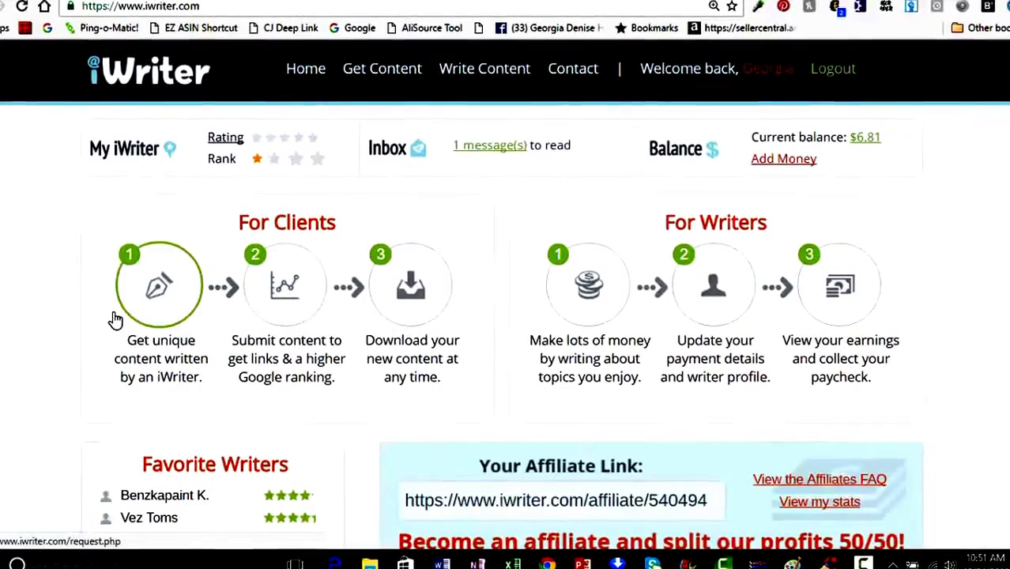
pyautogui.click(161, 289)
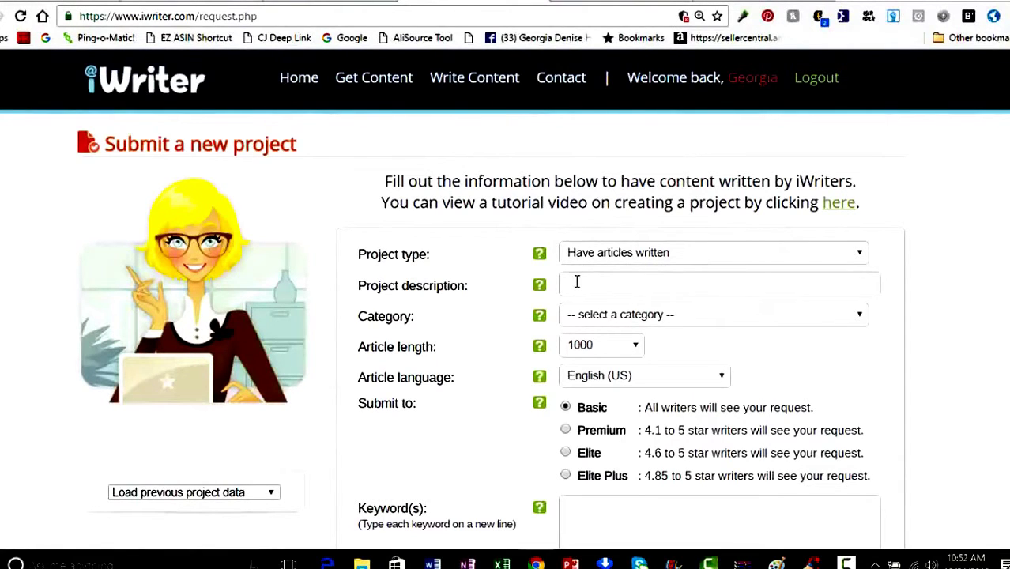
# - Enter "What is Medical Coding and Billing Training" as the iWriter project description
pyautogui.click(577, 282)
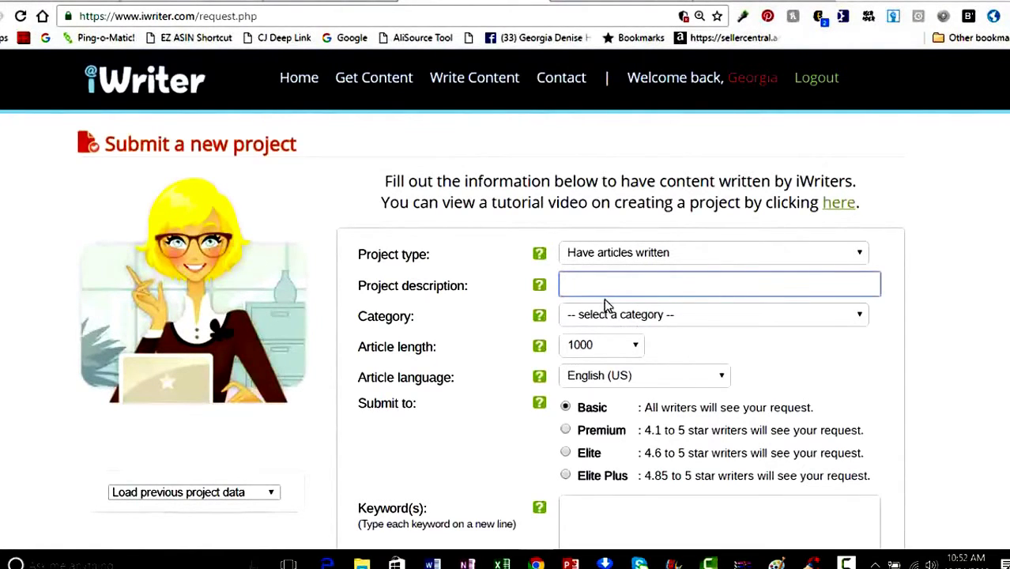
pyautogui.moveTo(542, 286)
pyautogui.write('W')
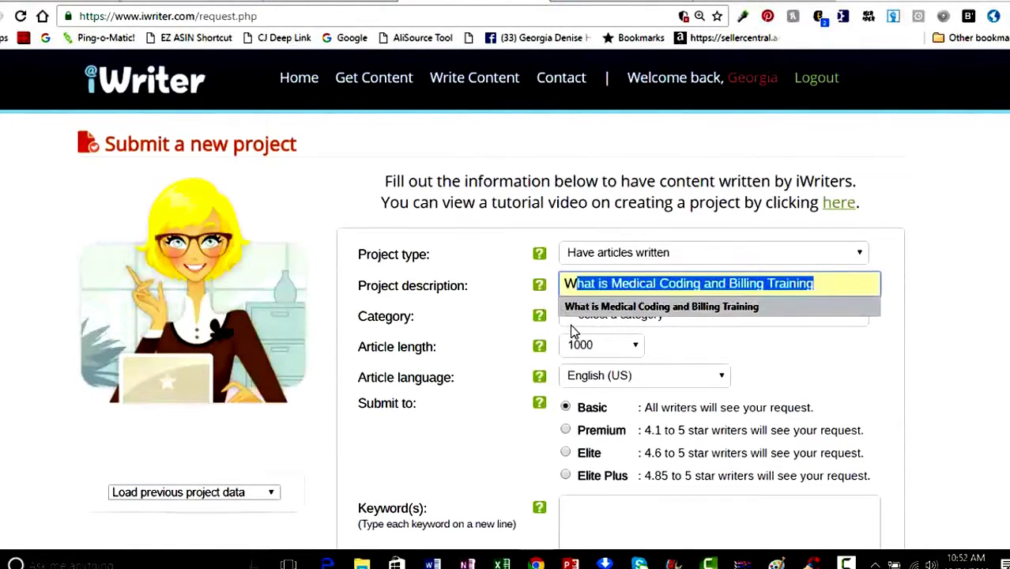
pyautogui.click(671, 305)
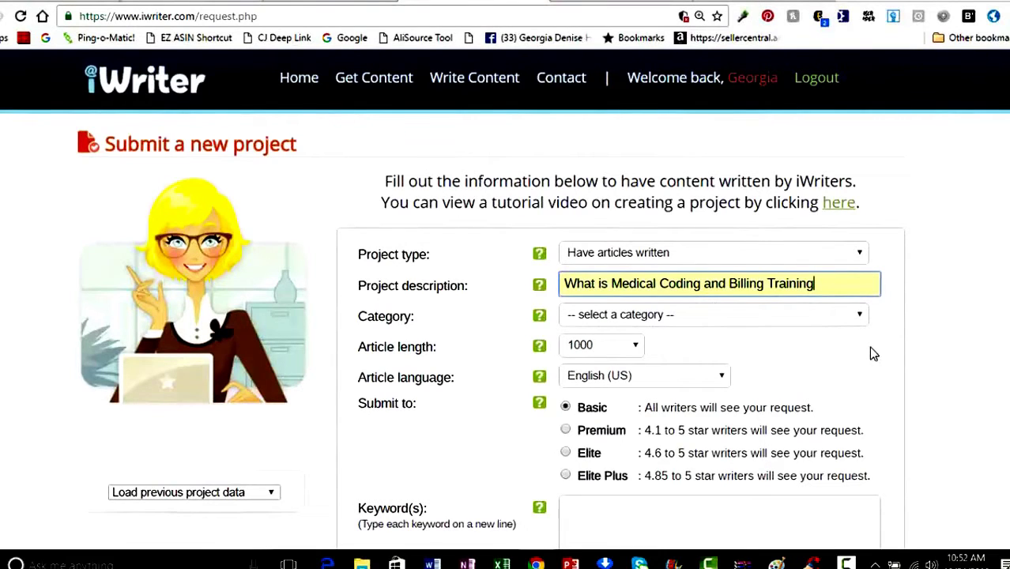
# - Set the project category to Medical
pyautogui.click(852, 314)
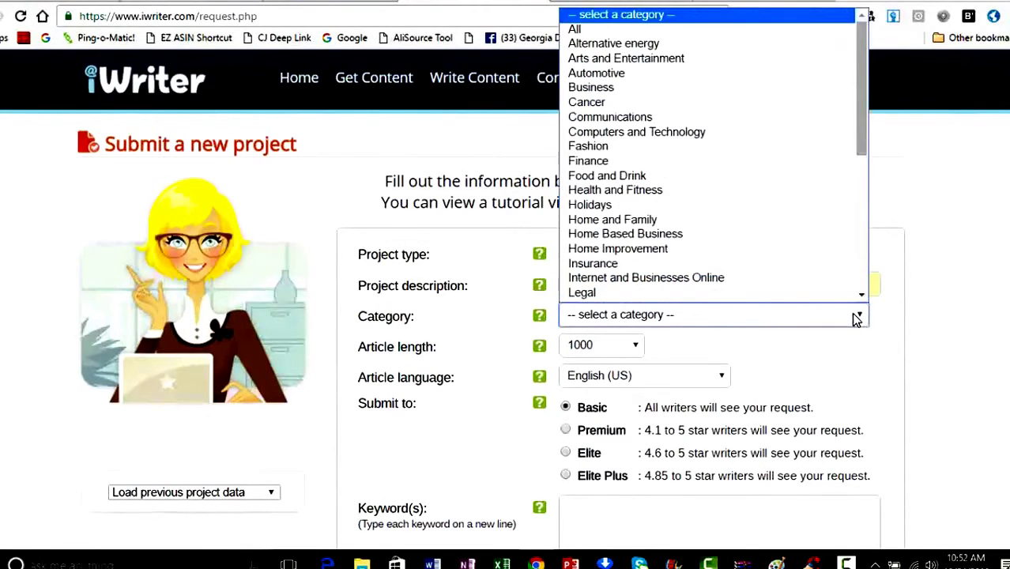
pyautogui.moveTo(859, 147); pyautogui.dragTo(864, 202)
pyautogui.click(684, 174)
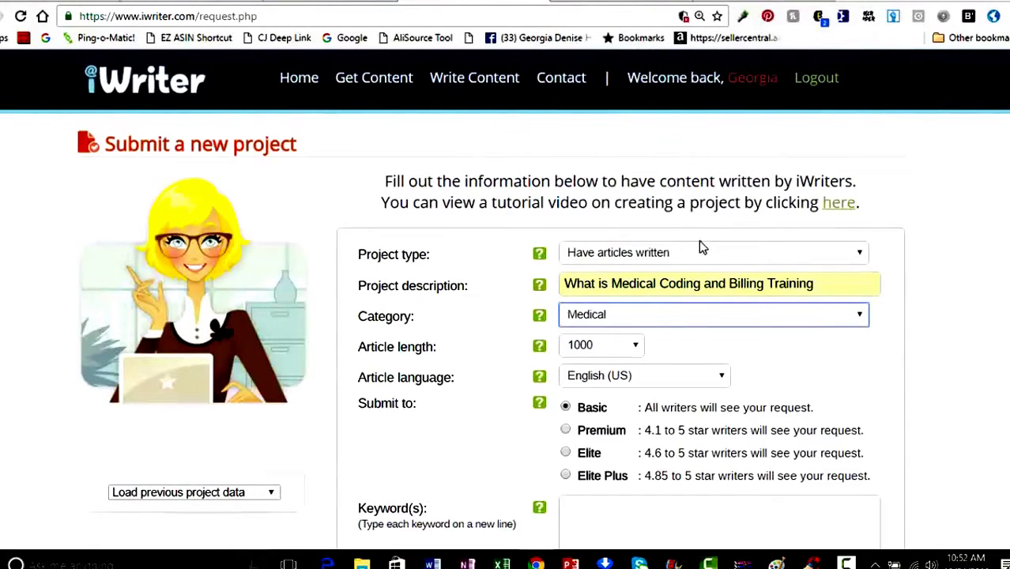
# - Try article lengths of 700, 1000 and 500 to compare the price per article
pyautogui.click(638, 347)
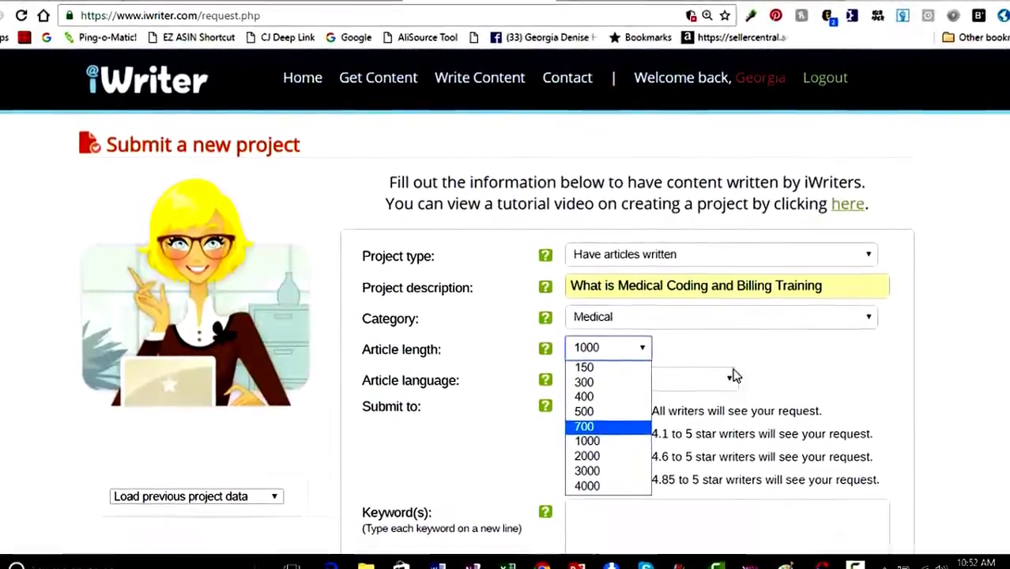
pyautogui.scroll(-3, 915, 343)
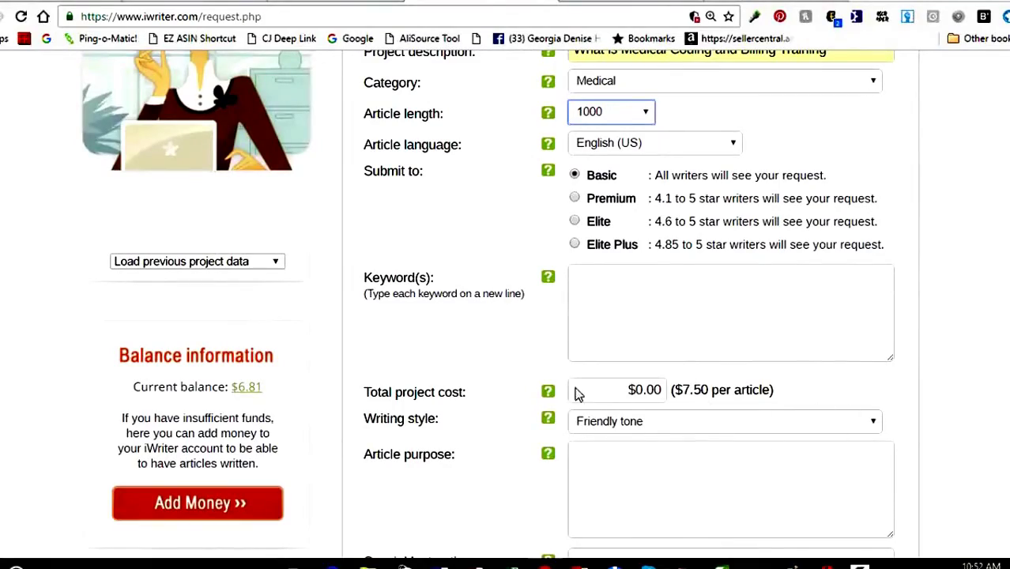
pyautogui.click(637, 114)
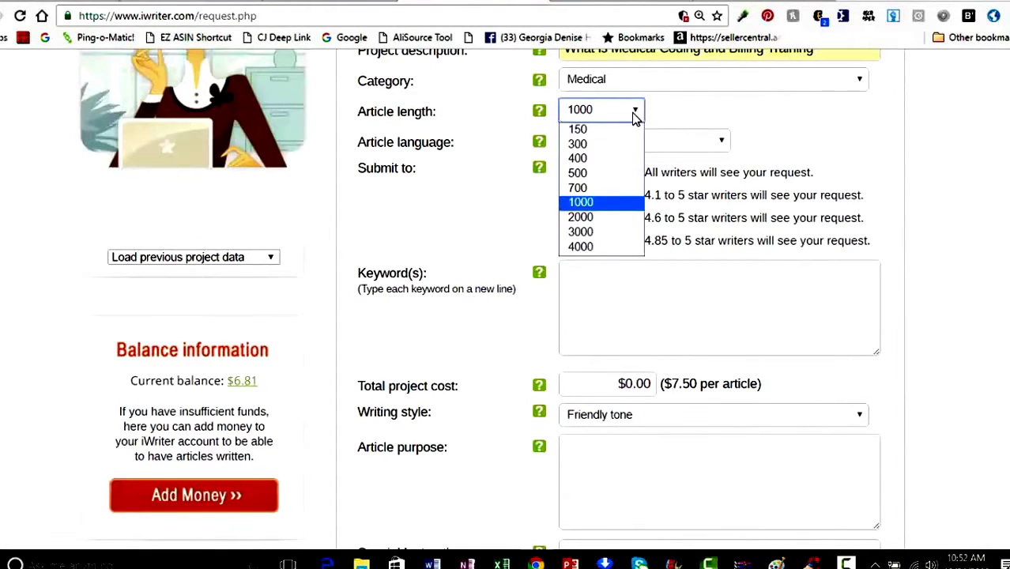
pyautogui.click(589, 188)
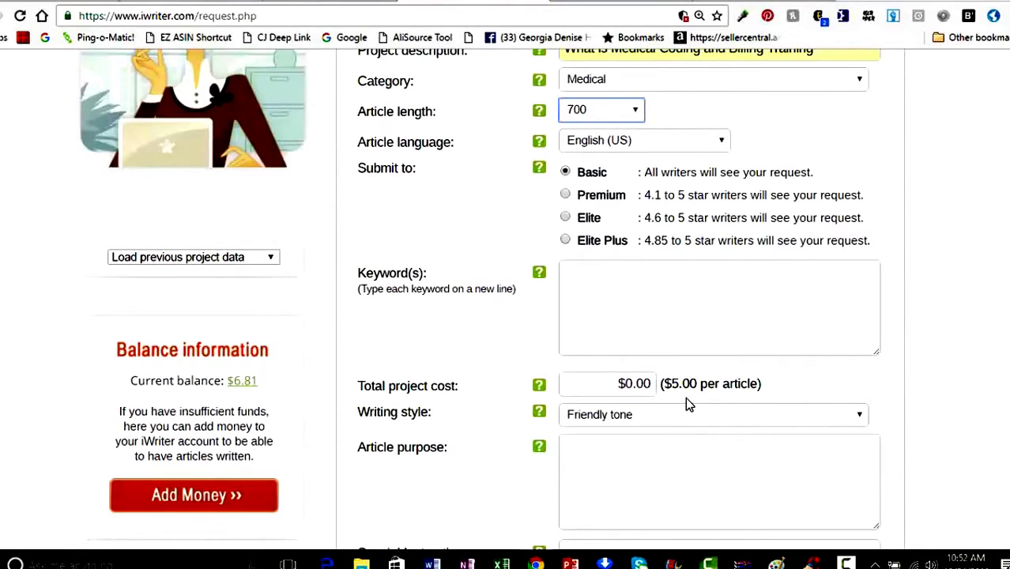
pyautogui.click(638, 112)
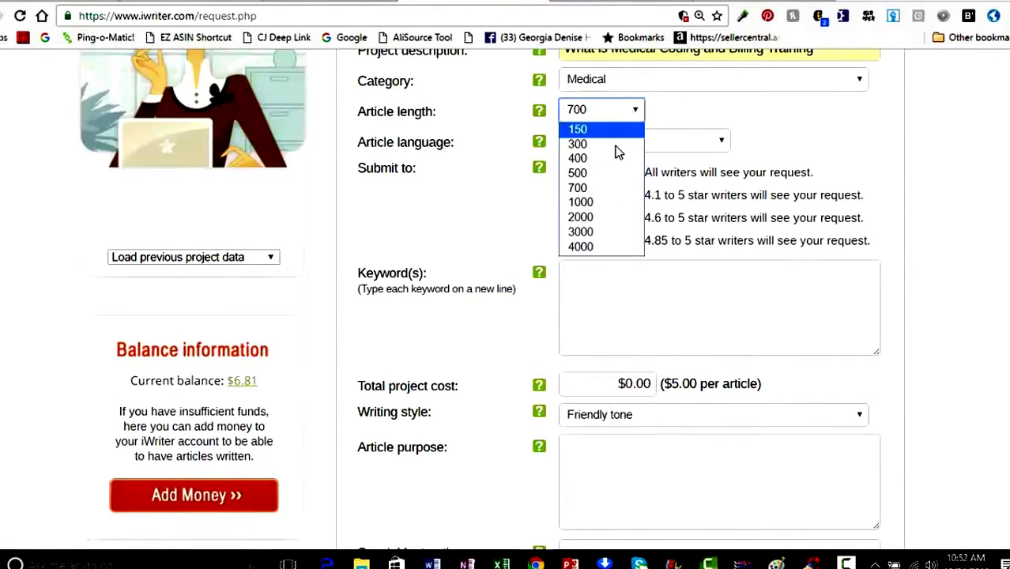
pyautogui.click(605, 207)
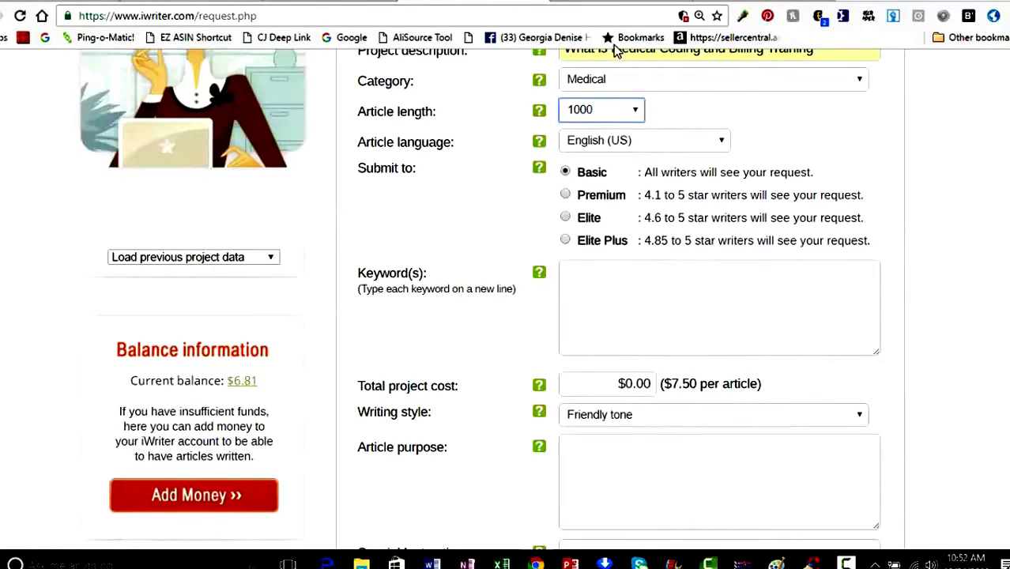
pyautogui.click(638, 113)
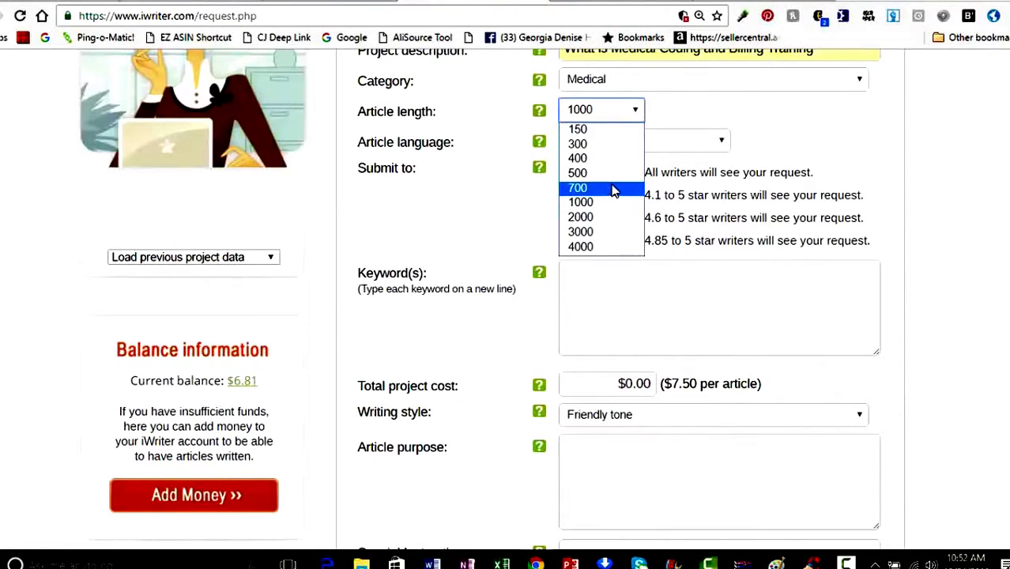
pyautogui.click(615, 190)
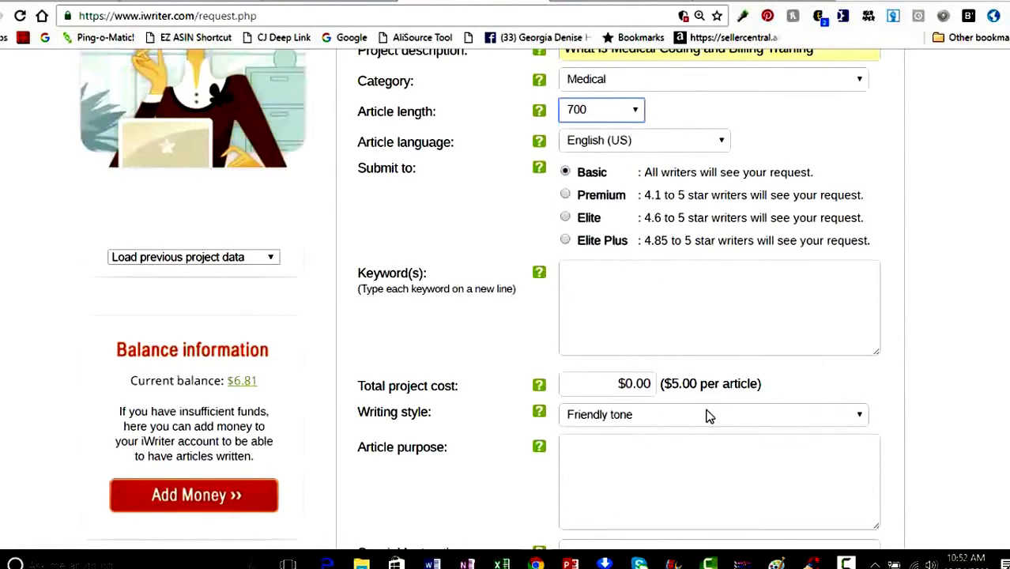
pyautogui.click(633, 112)
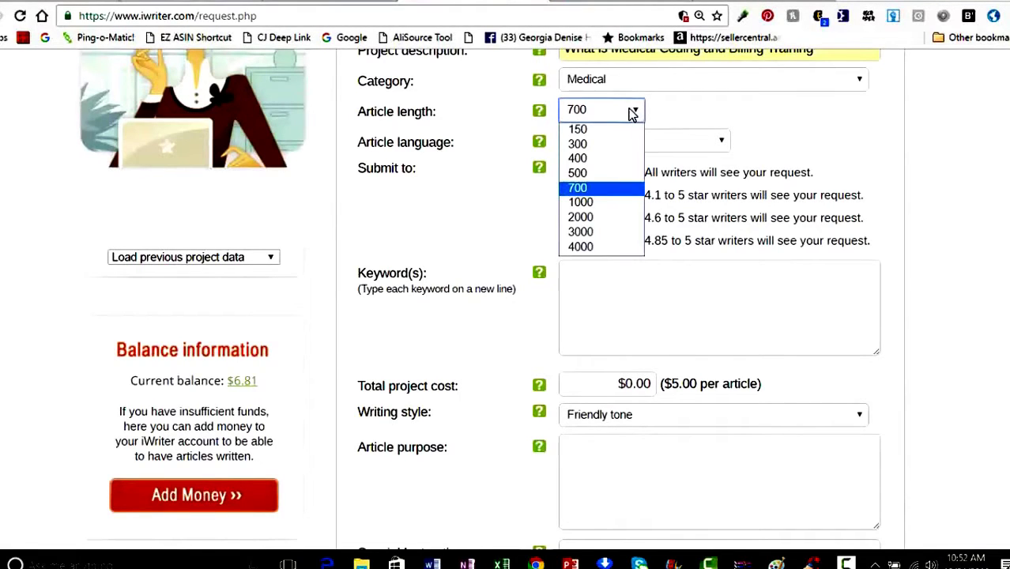
pyautogui.click(598, 174)
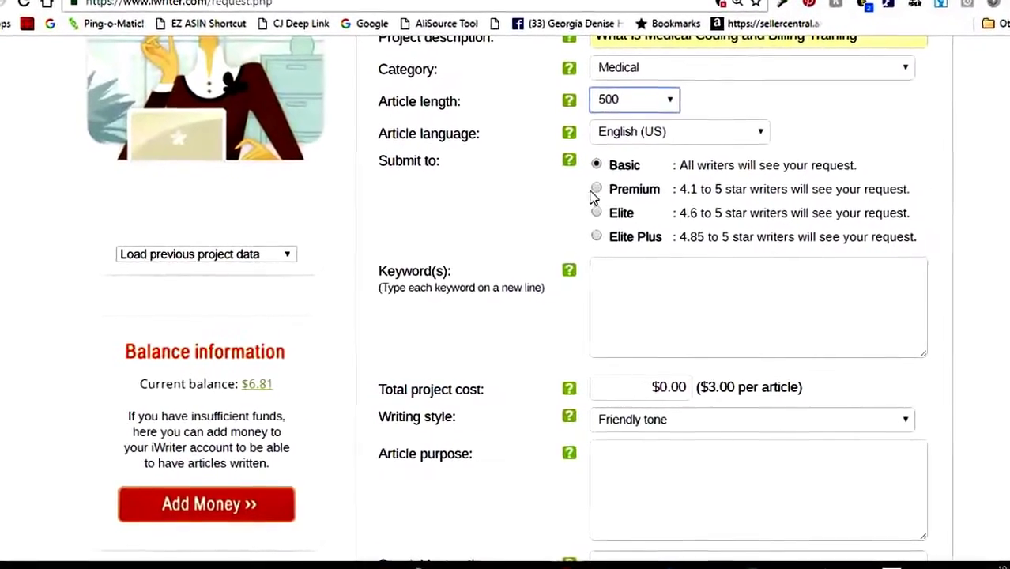
# - Set the article length to 700 words
pyautogui.scroll(2, 972, 251)
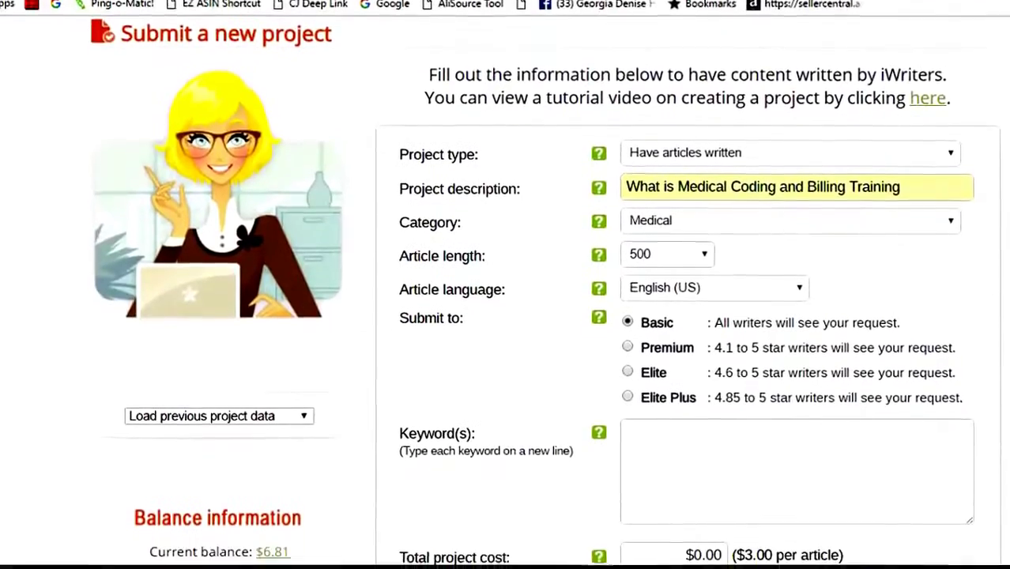
pyautogui.scroll(-3, 506, 316)
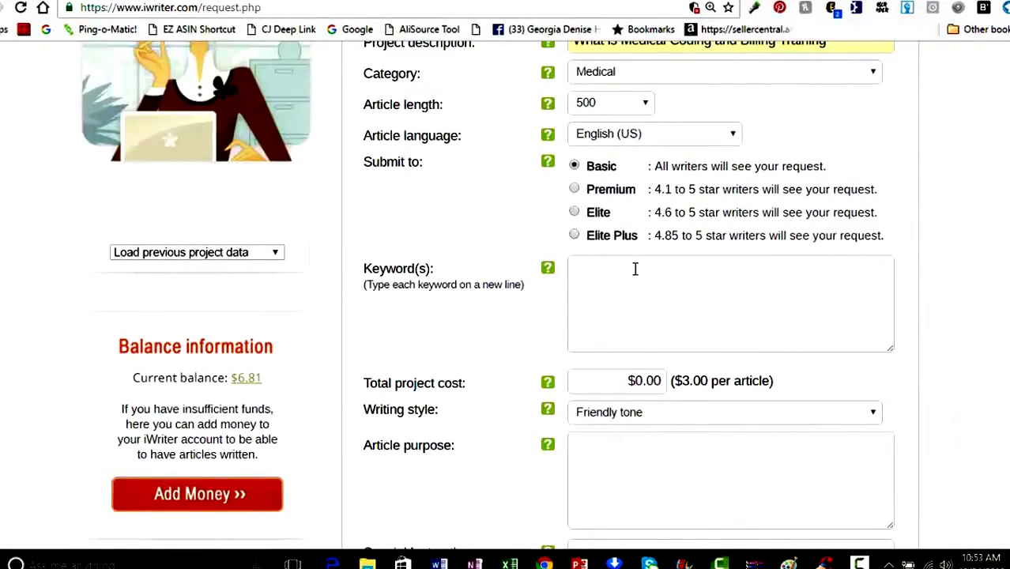
pyautogui.click(644, 104)
pyautogui.click(624, 188)
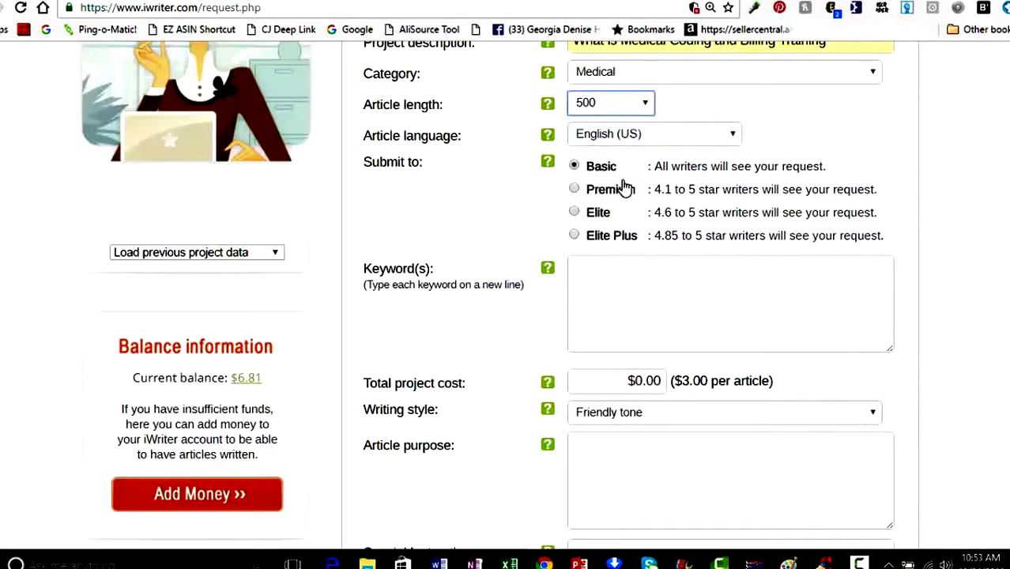
# - Enter "what is medical coding and billing" as the project's keyword
pyautogui.click(614, 274)
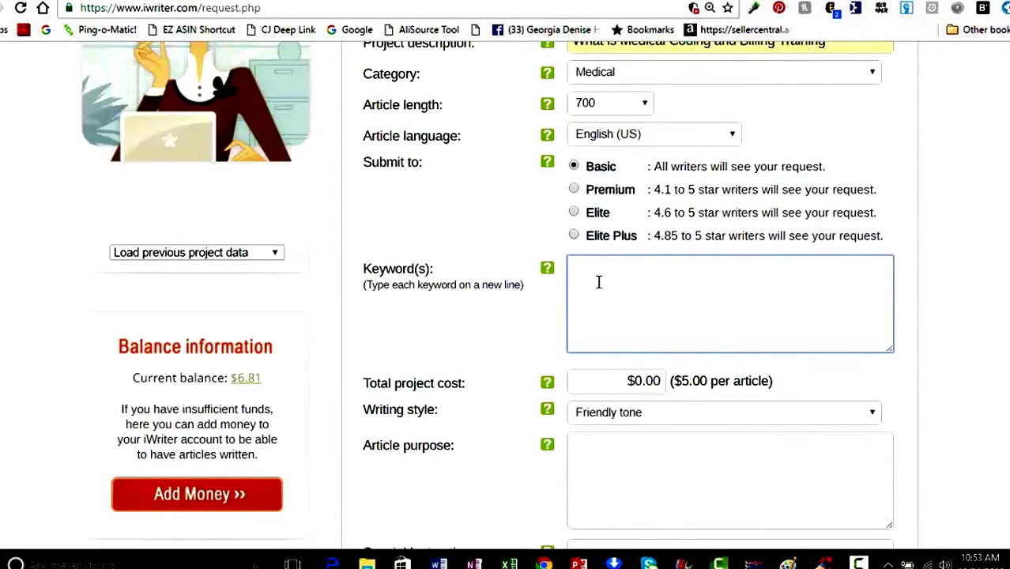
pyautogui.write('what is m')
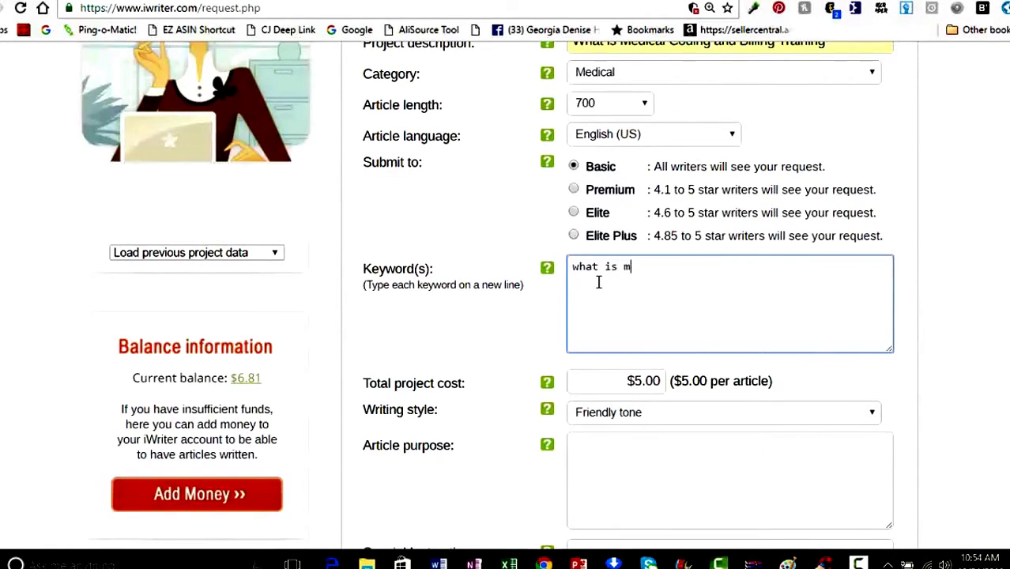
pyautogui.write('edical coding an')
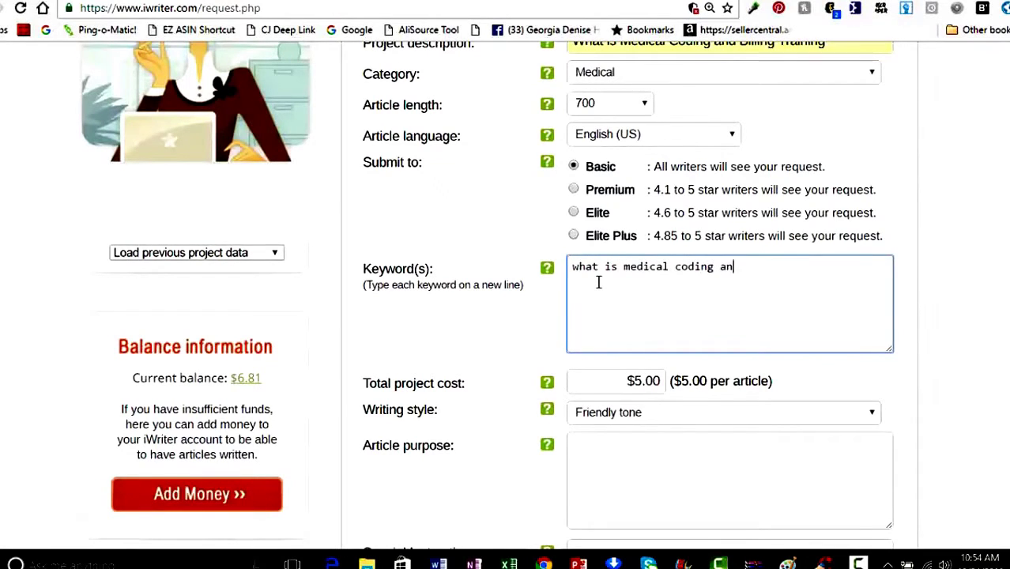
pyautogui.write('d billing')
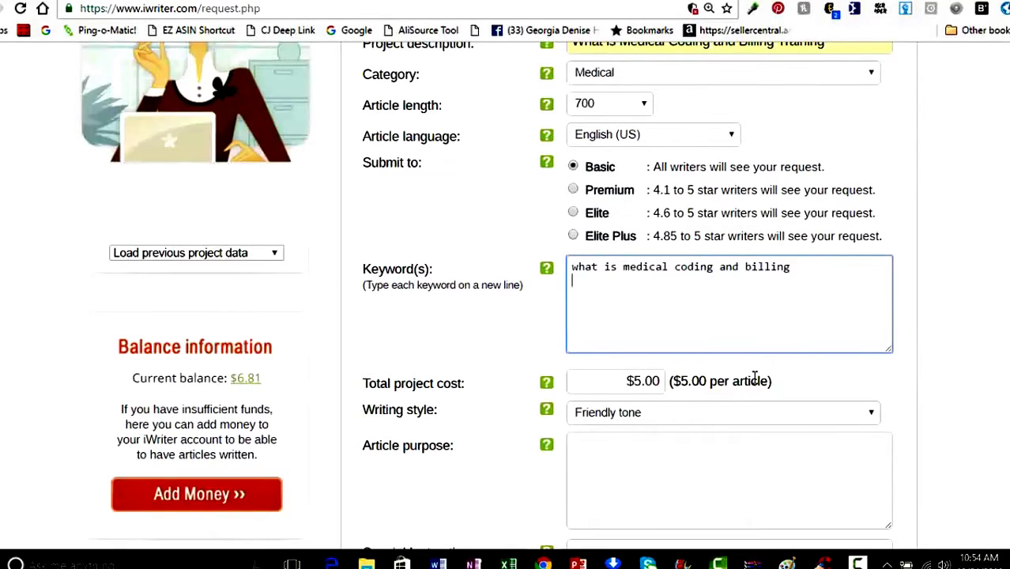
# - Try adding "medical" as a second keyword on its own line
pyautogui.write('medical')
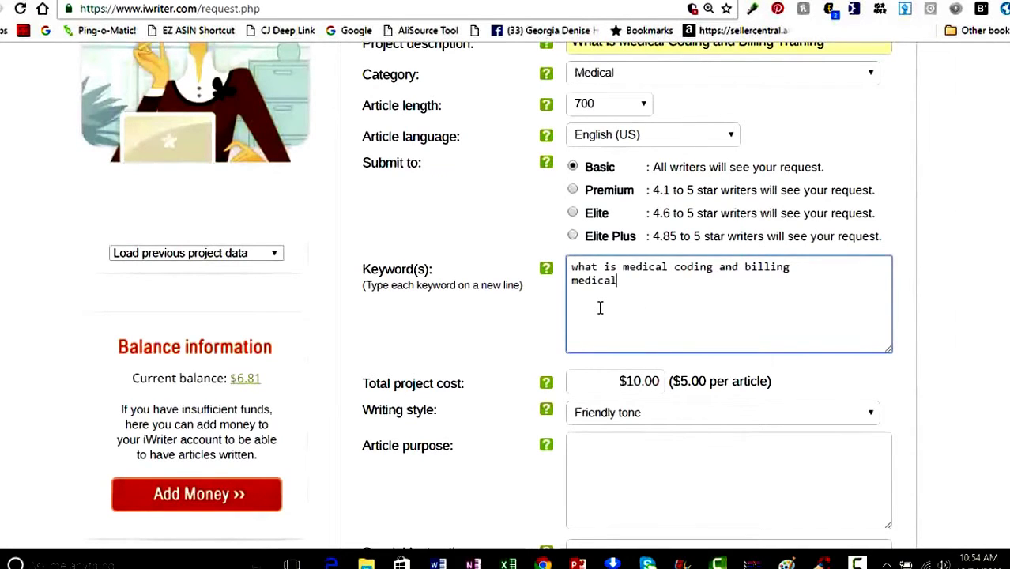
pyautogui.press('BackSpace')
pyautogui.press('BackSpace')
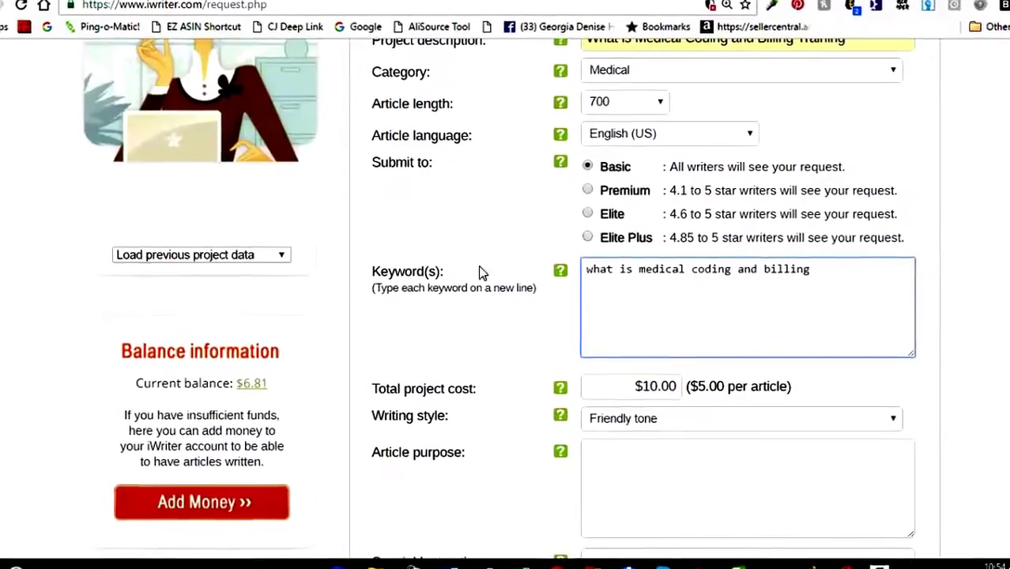
# - Review the project description, category, article length, writer level and keyword entered for the request
pyautogui.scroll(-2, 811, 294)
pyautogui.scroll(4, 810, 295)
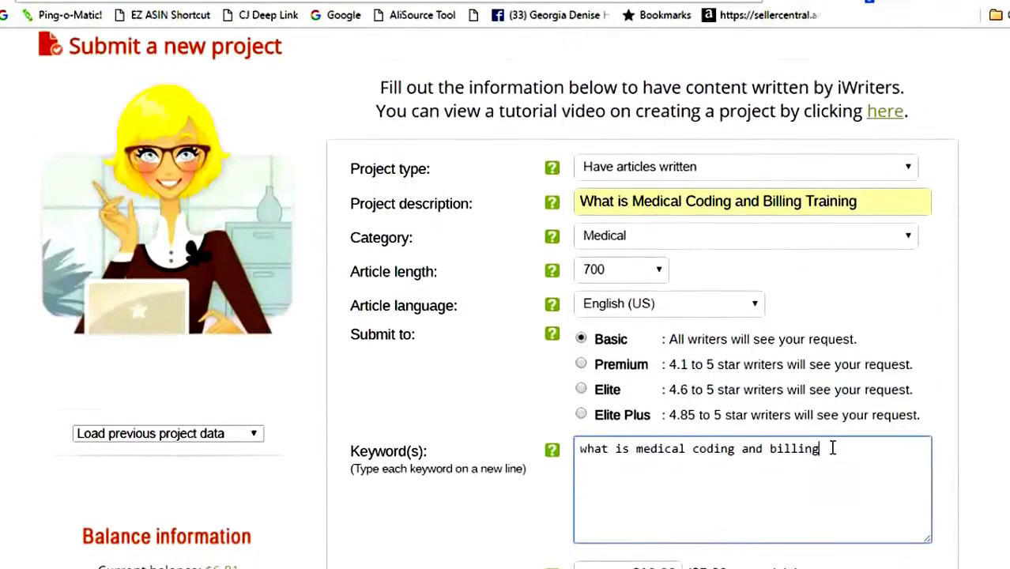
pyautogui.scroll(2, 826, 467)
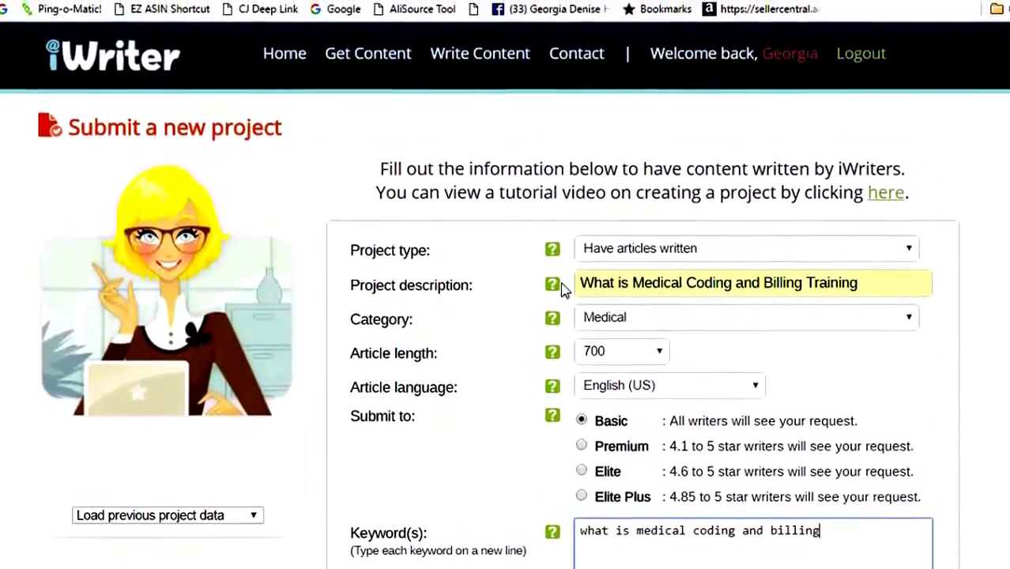
pyautogui.scroll(-4, 883, 512)
pyautogui.scroll(3, 882, 511)
pyautogui.scroll(1, 882, 510)
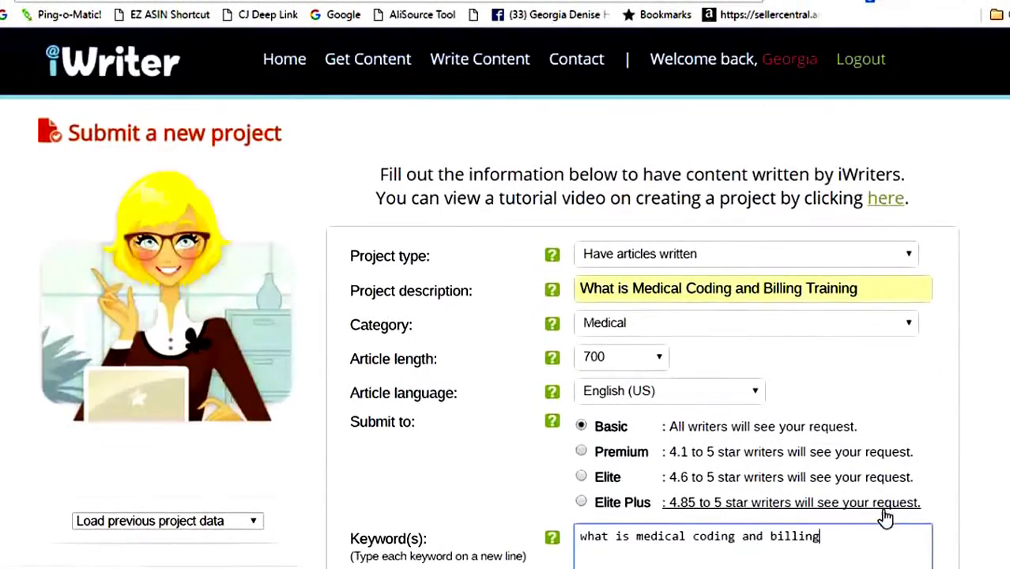
pyautogui.scroll(-1, 886, 551)
pyautogui.scroll(-3, 887, 551)
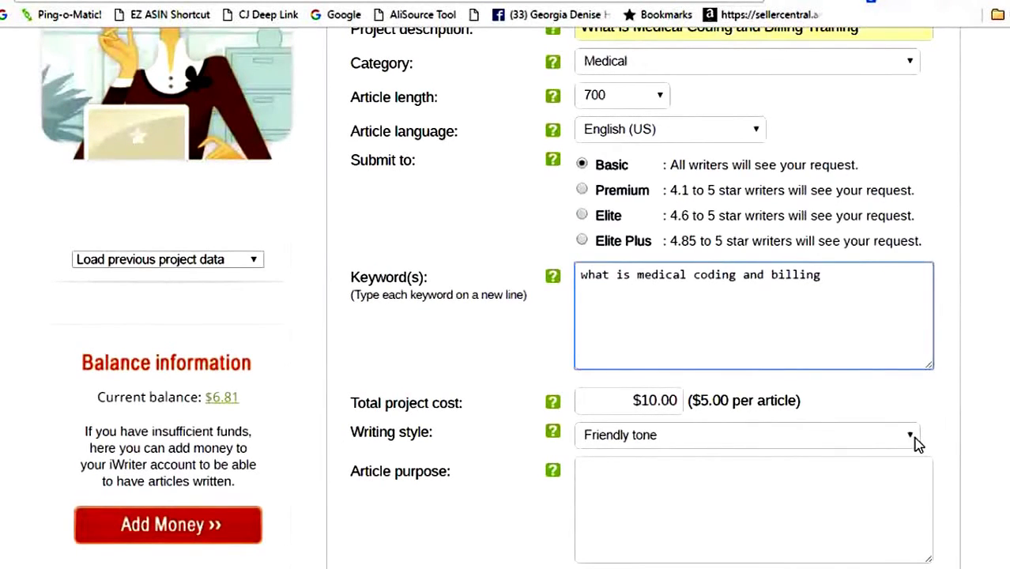
# - Examine the writing style options and the fields for article purpose, special instructions and a list of writers
pyautogui.click(914, 437)
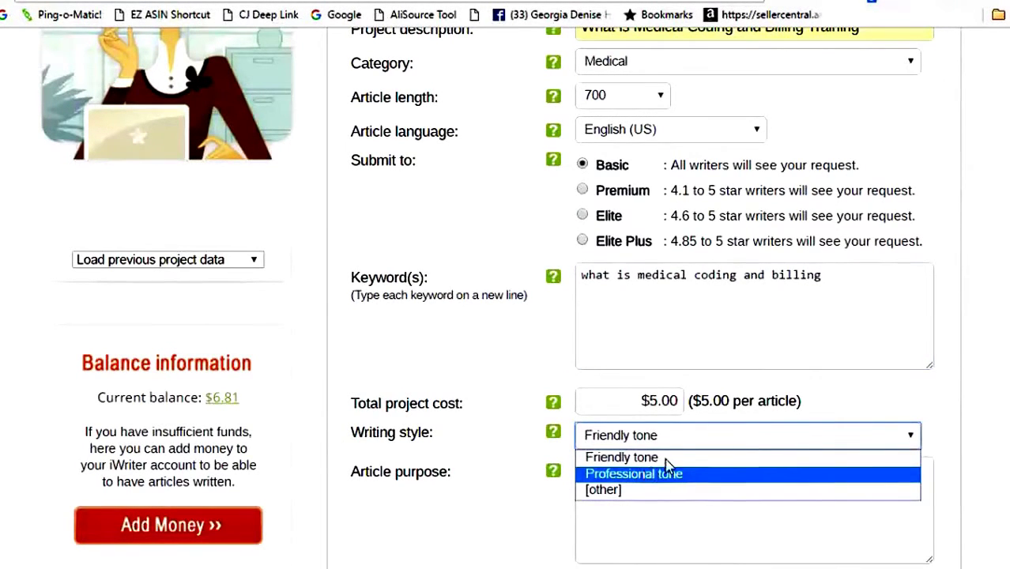
pyautogui.scroll(-4, 957, 391)
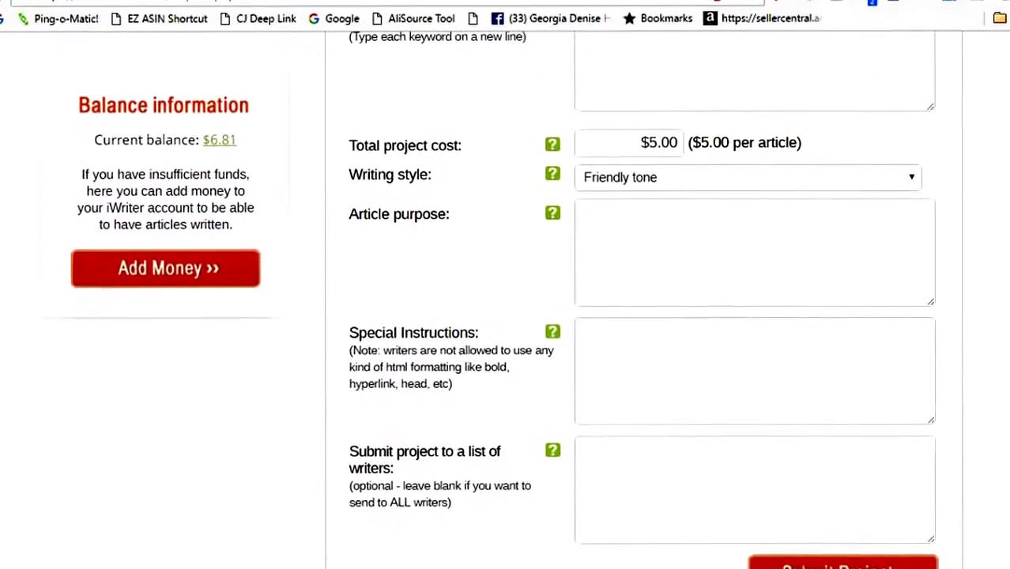
pyautogui.click(627, 222)
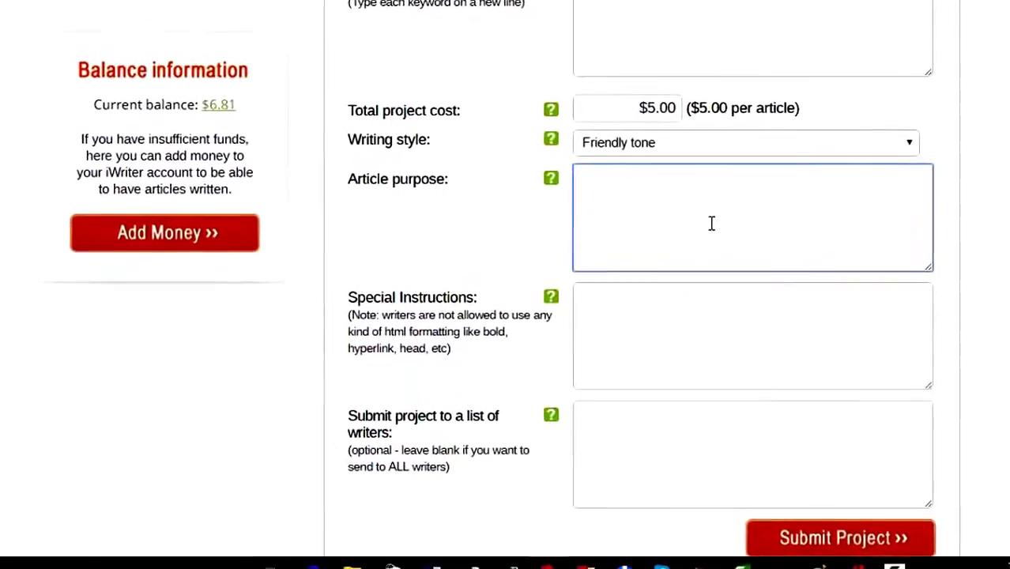
pyautogui.scroll(-2, 703, 238)
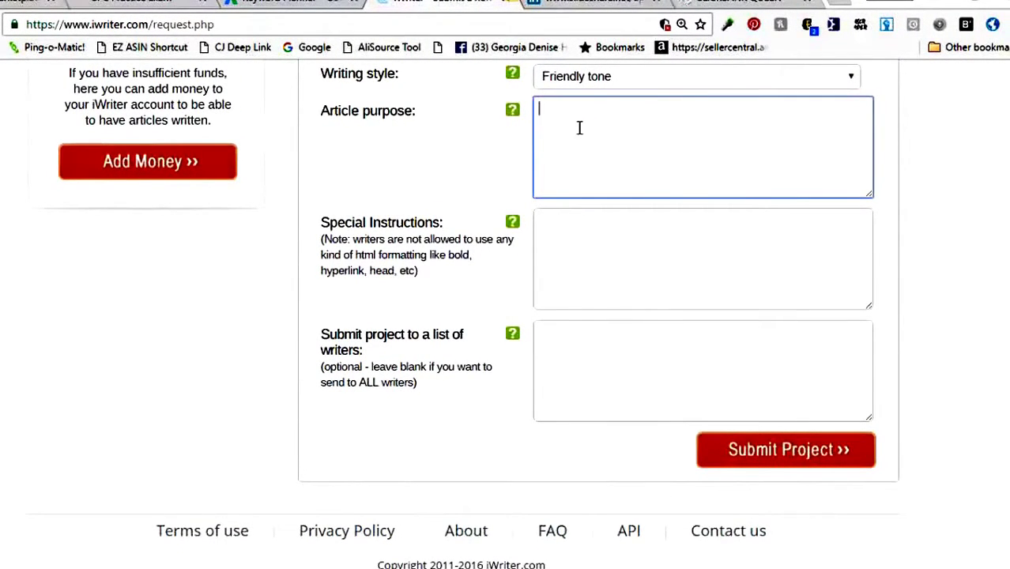
pyautogui.click(549, 229)
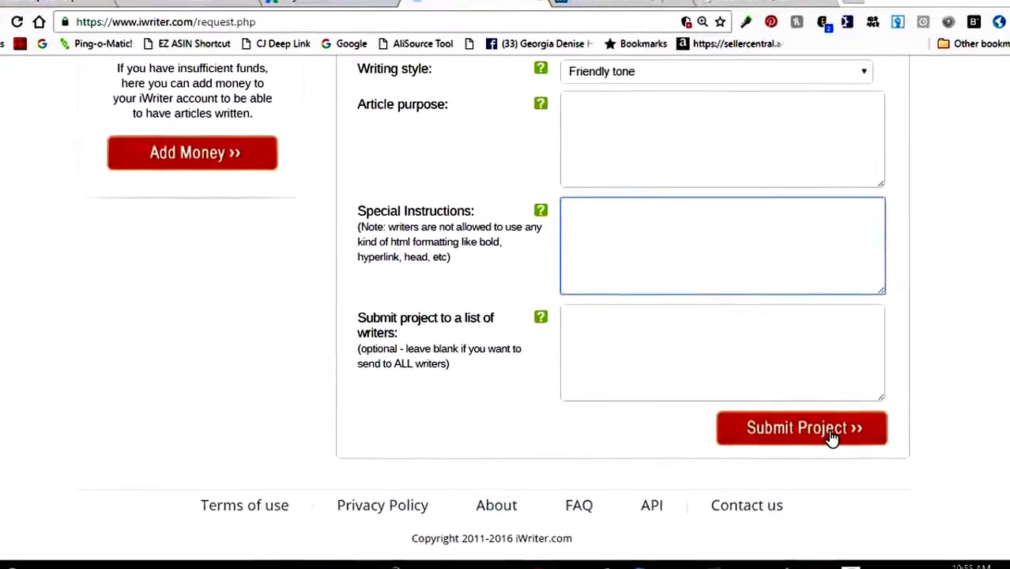
# - Return to the iWriter home page and open the list of purchased articles for download
pyautogui.scroll(10, 938, 421)
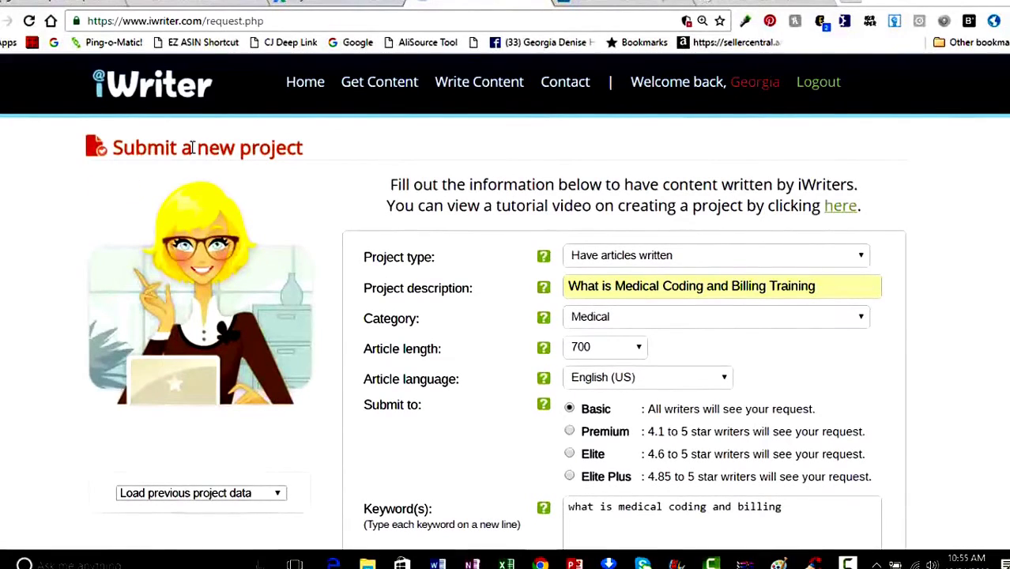
pyautogui.click(305, 84)
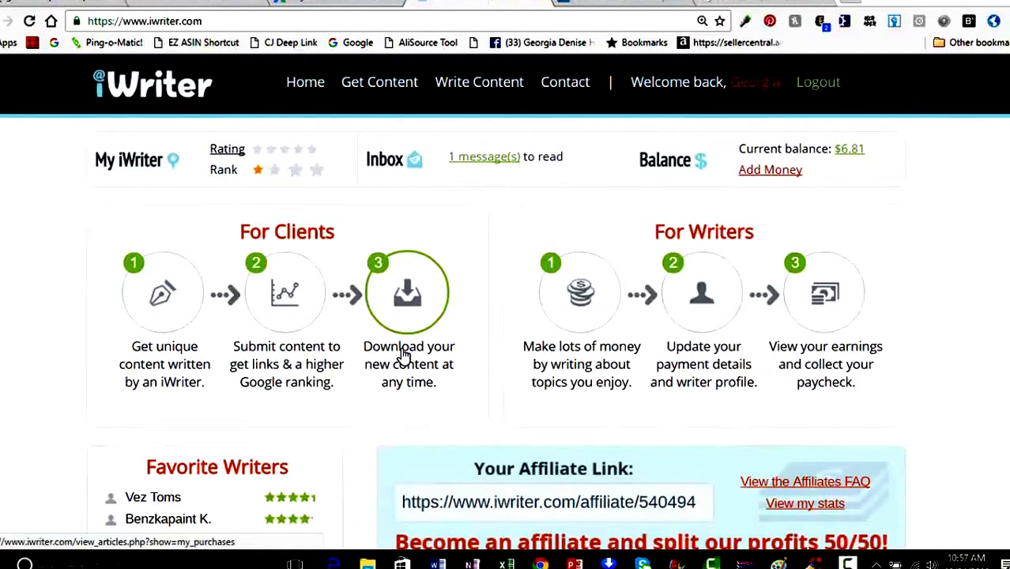
pyautogui.click(405, 354)
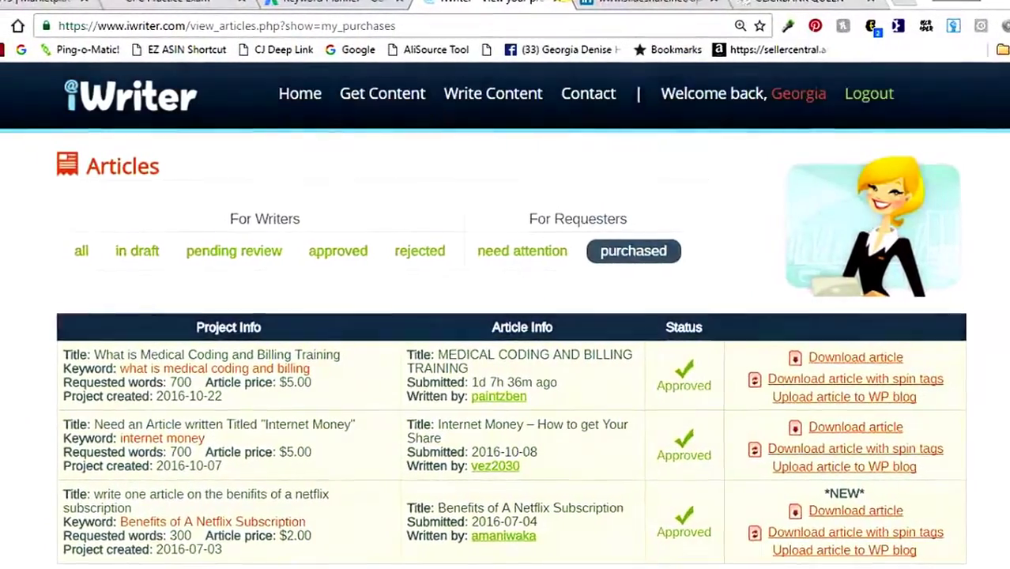
# - Switch to the Word article on medical coding and billing training and review it from the title page to the closing paragraph
pyautogui.moveTo(430, 568)
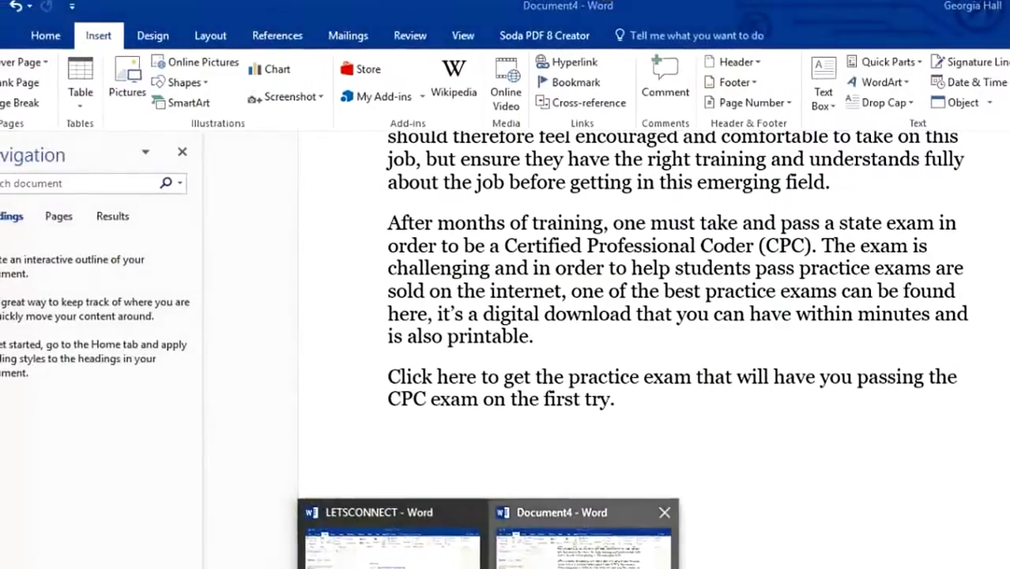
pyautogui.click(561, 539)
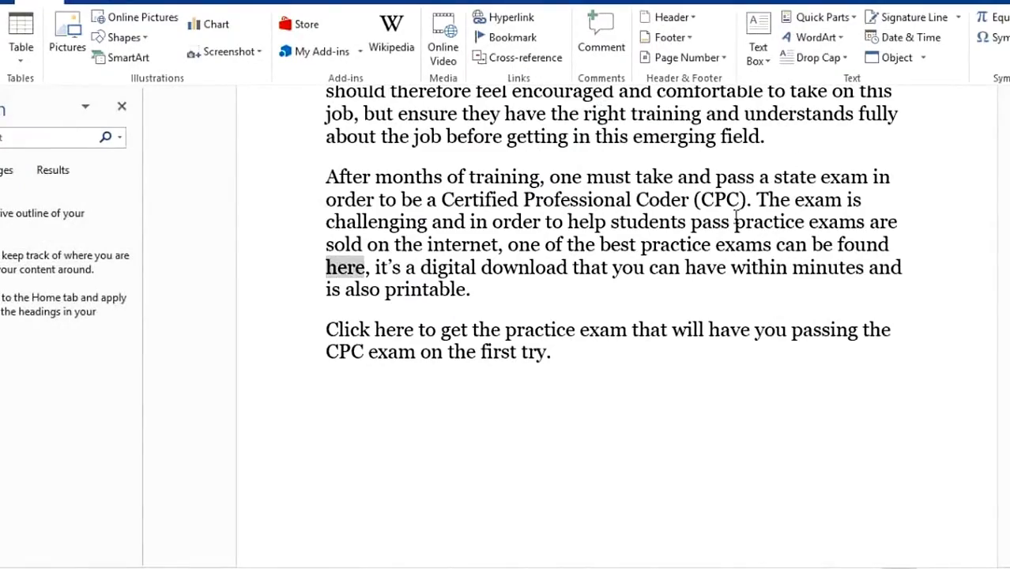
pyautogui.scroll(5, 791, 209)
pyautogui.scroll(12, 731, 220)
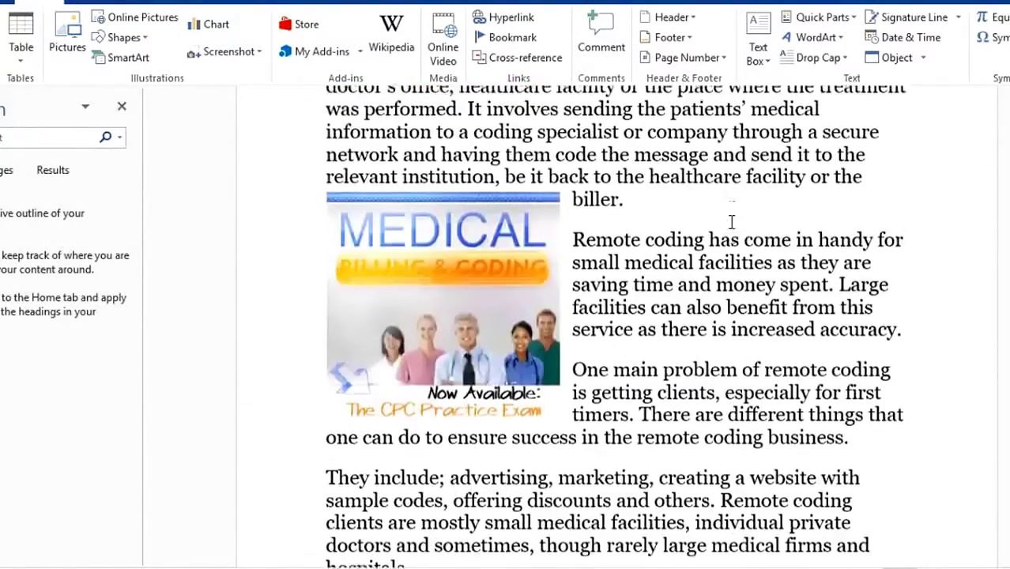
pyautogui.scroll(12, 723, 216)
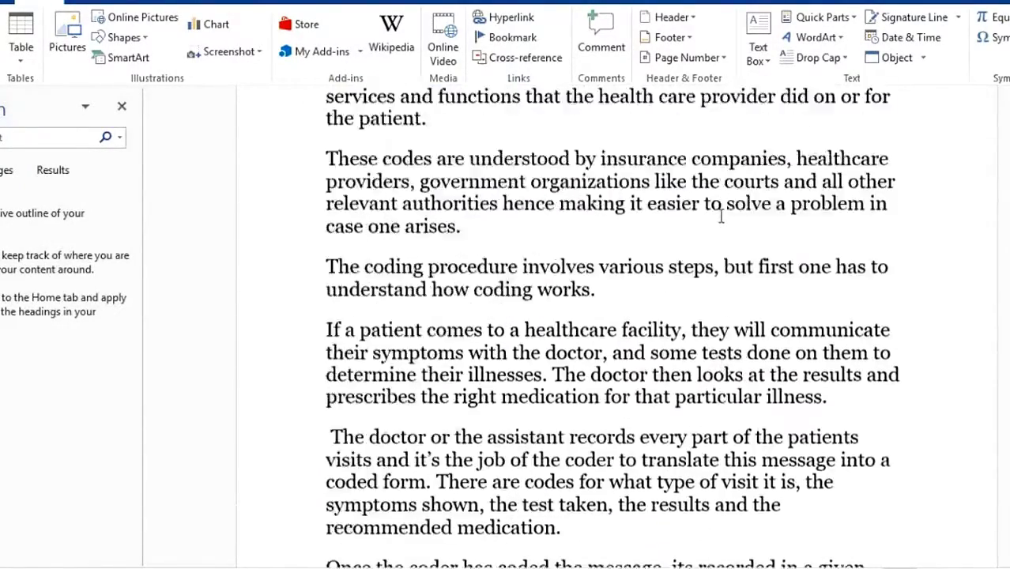
pyautogui.scroll(12, 676, 247)
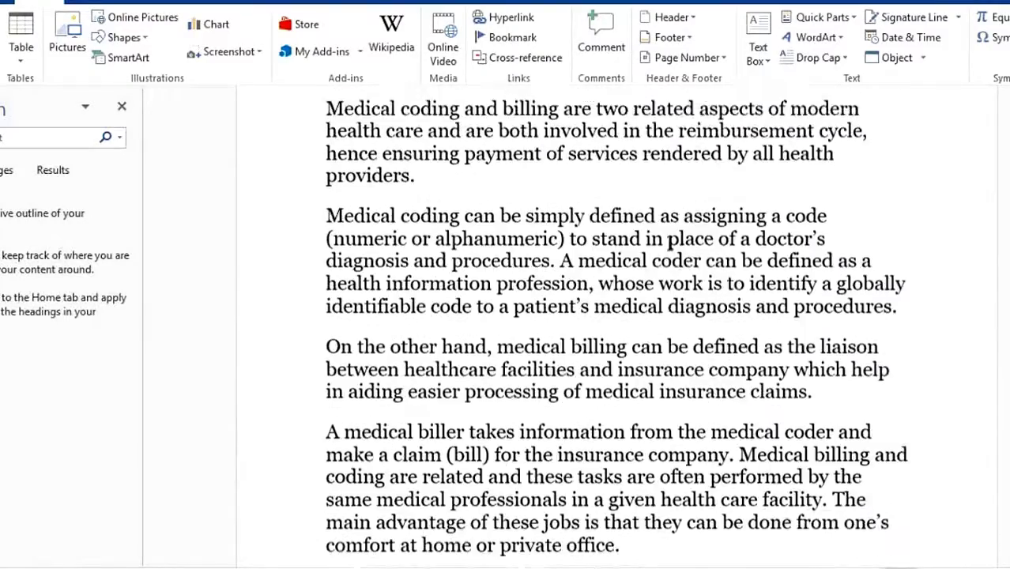
pyautogui.scroll(10, 720, 264)
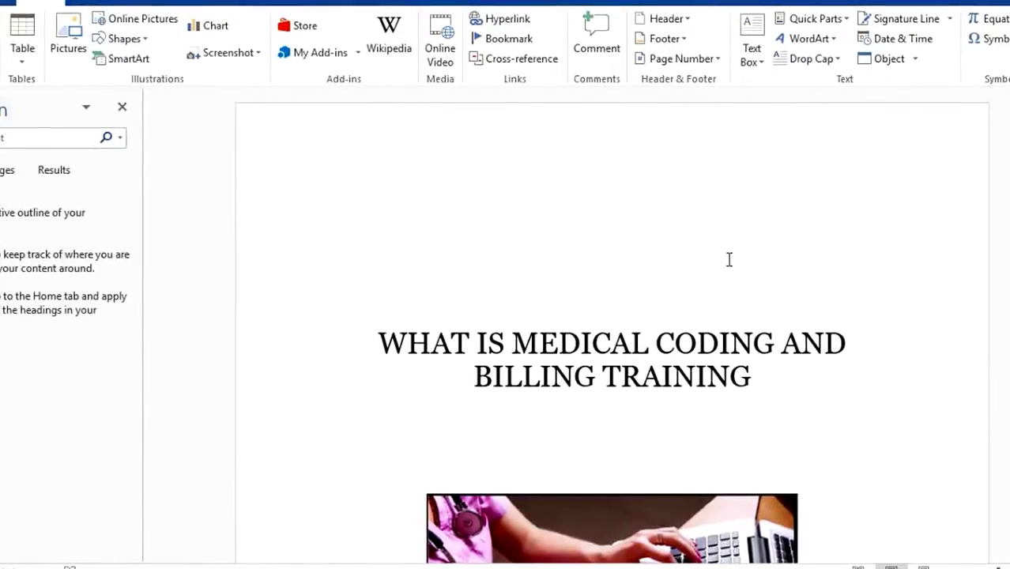
pyautogui.scroll(-15, 645, 250)
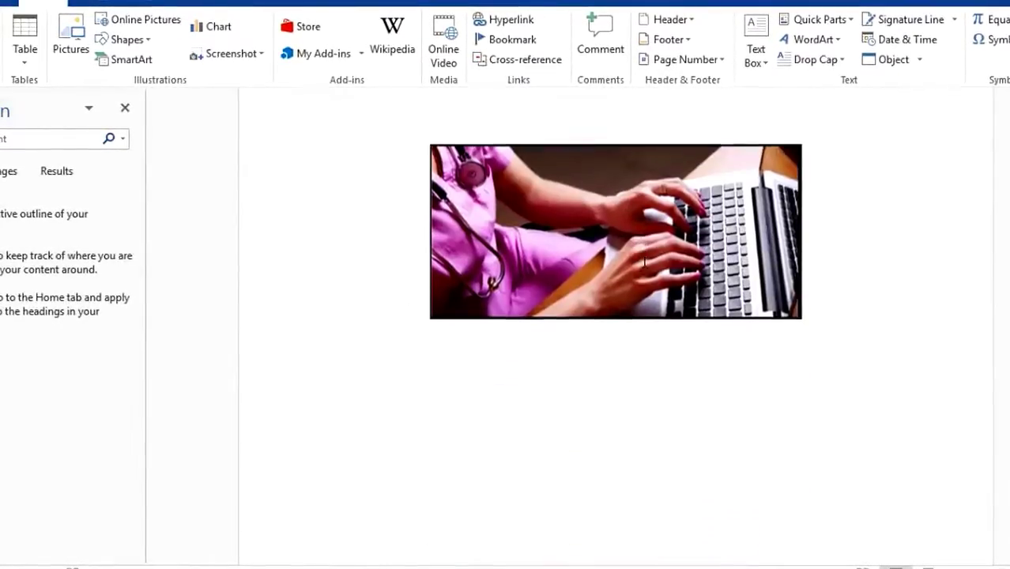
pyautogui.scroll(-20, 645, 259)
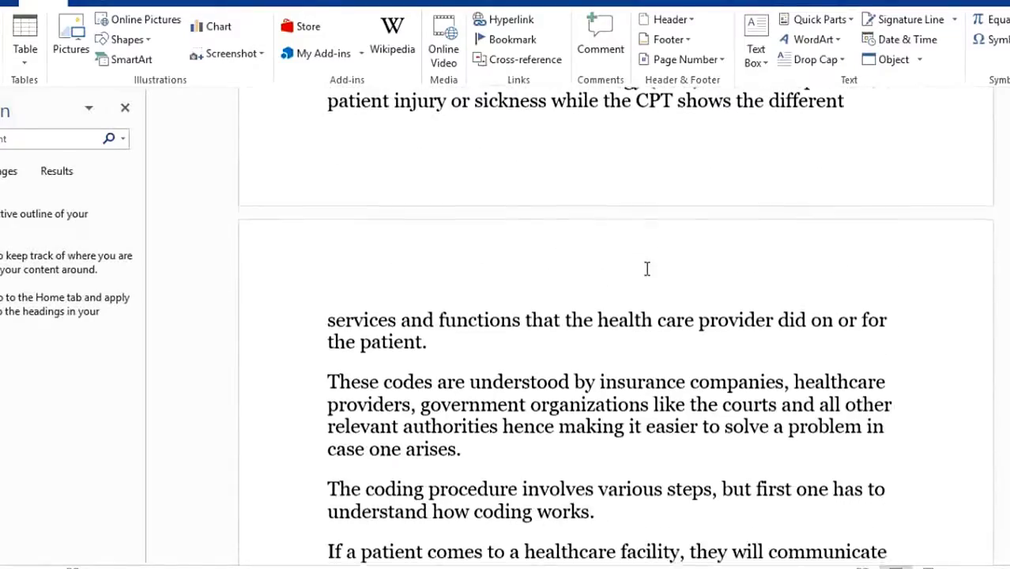
pyautogui.scroll(-18, 646, 273)
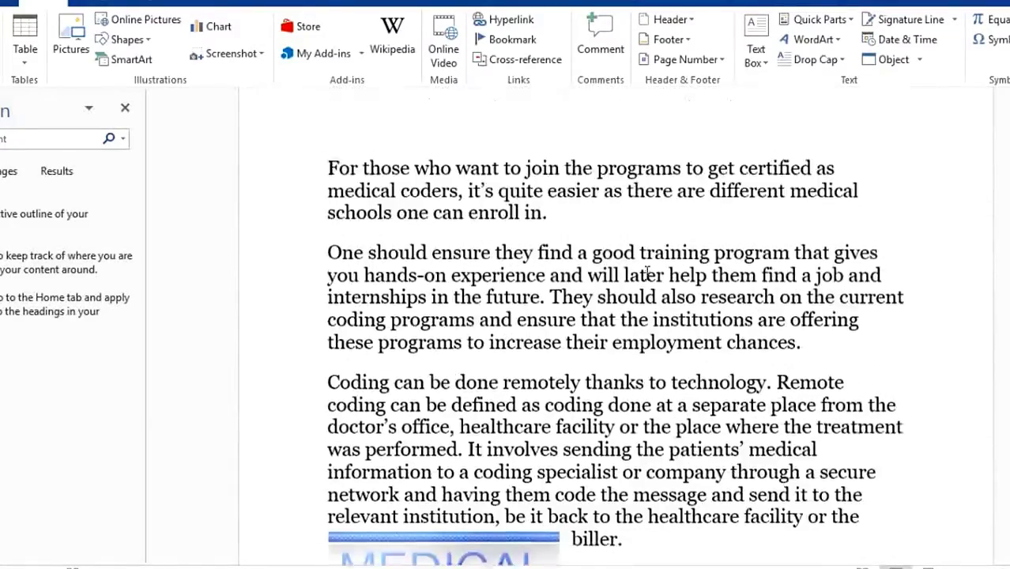
pyautogui.scroll(-15, 646, 273)
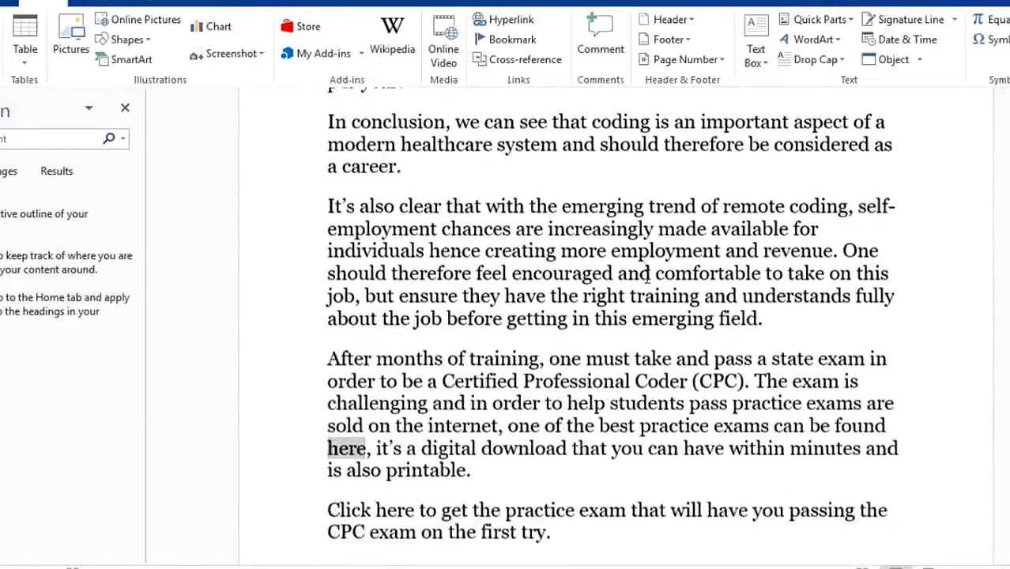
# - Examine the article's concluding paragraphs, the "here" link wording and the page with the Medical Billing & Coding product picture
pyautogui.scroll(5, 646, 278)
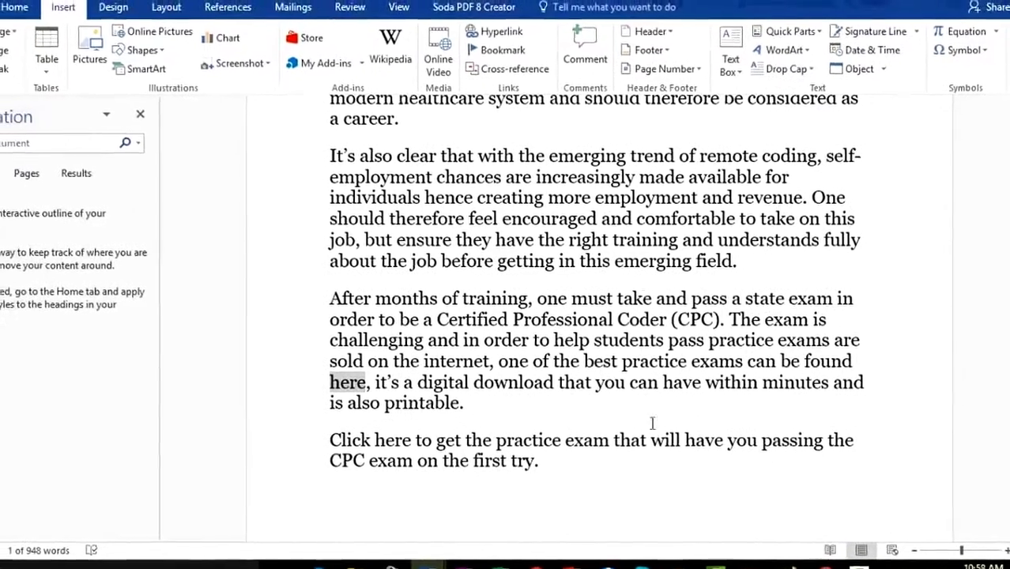
pyautogui.scroll(5, 403, 376)
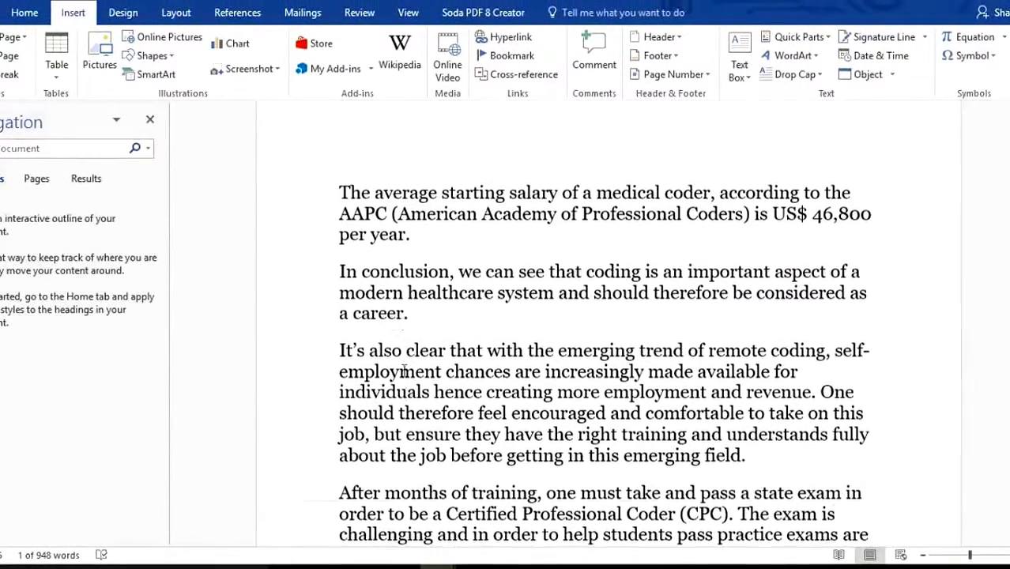
pyautogui.scroll(-5, 408, 379)
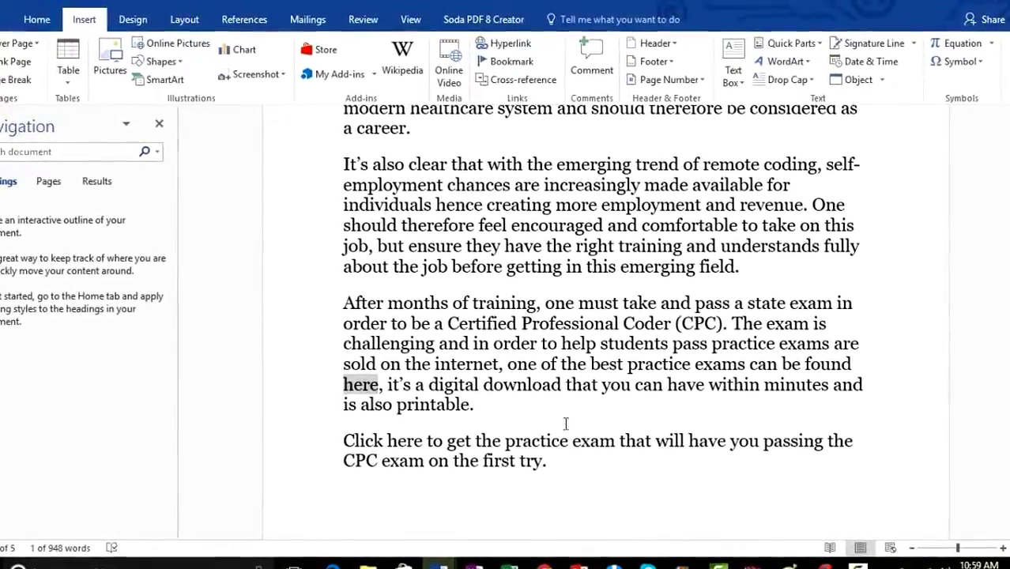
pyautogui.scroll(1, 602, 428)
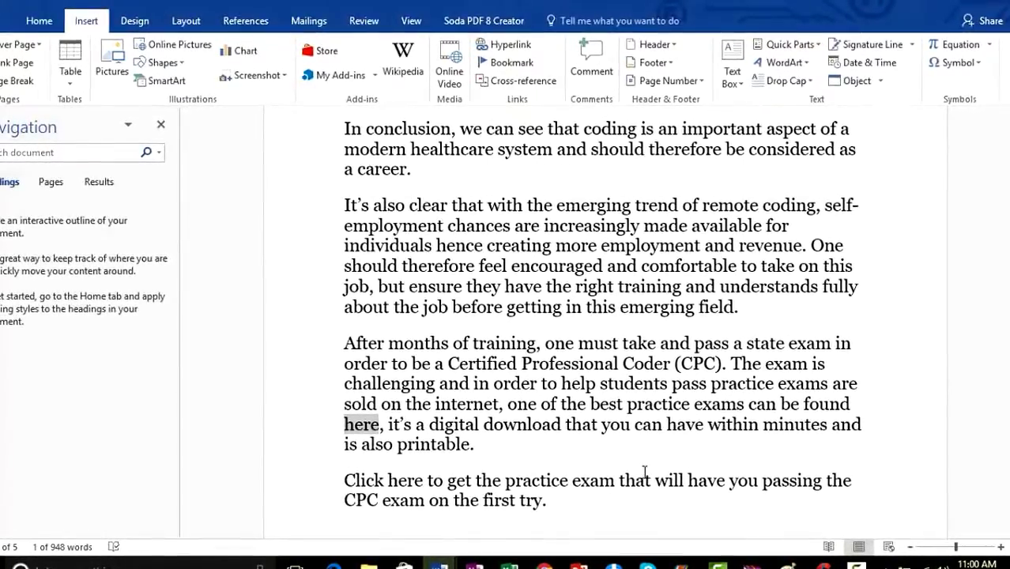
pyautogui.scroll(6, 645, 471)
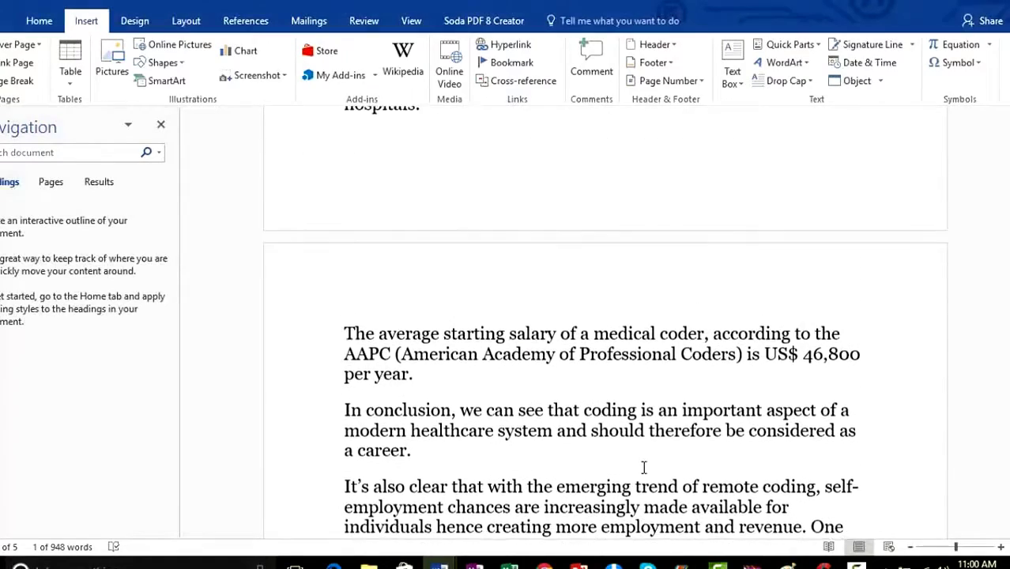
pyautogui.scroll(6, 642, 466)
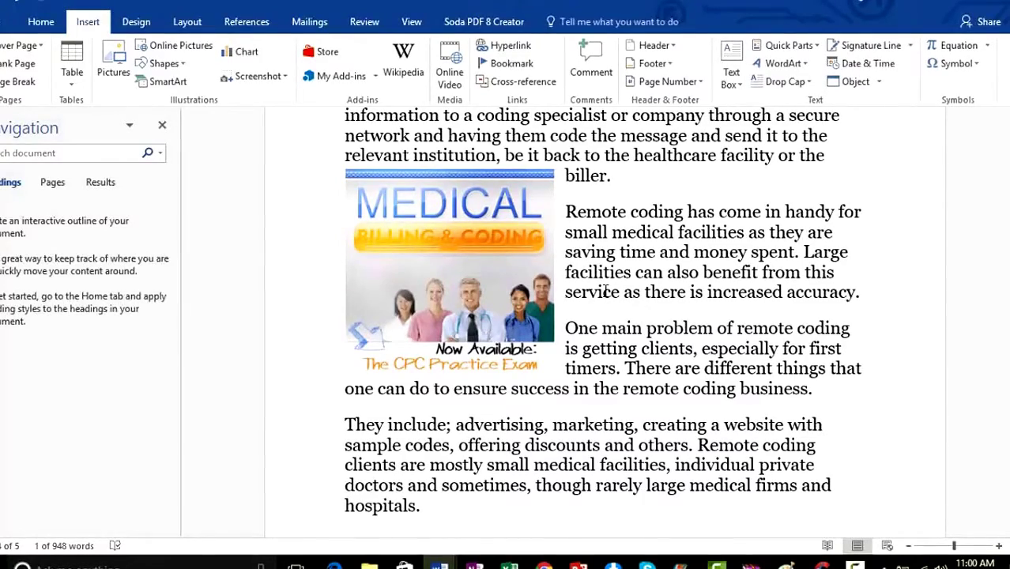
pyautogui.scroll(-7, 605, 290)
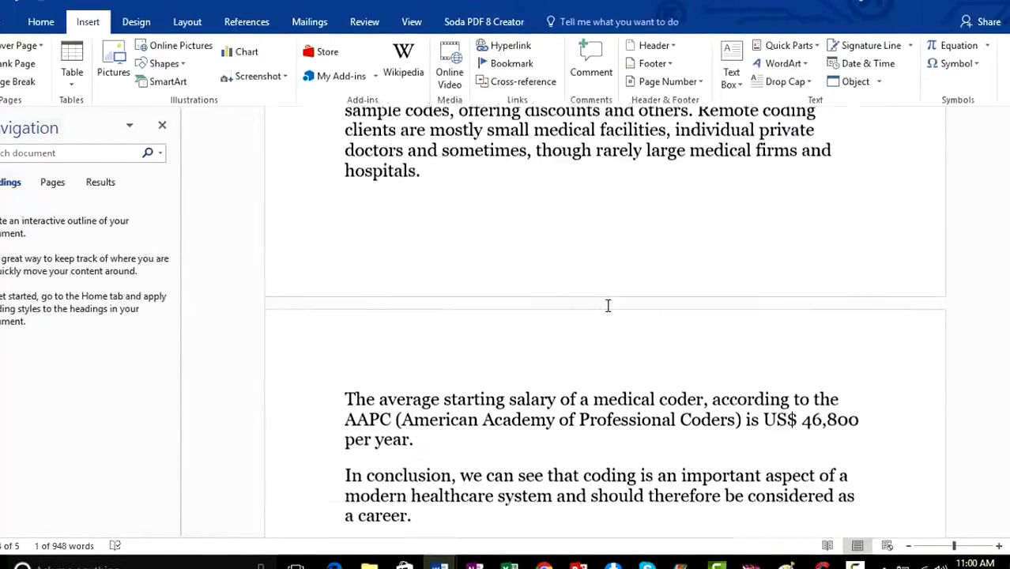
pyautogui.scroll(-1, 609, 310)
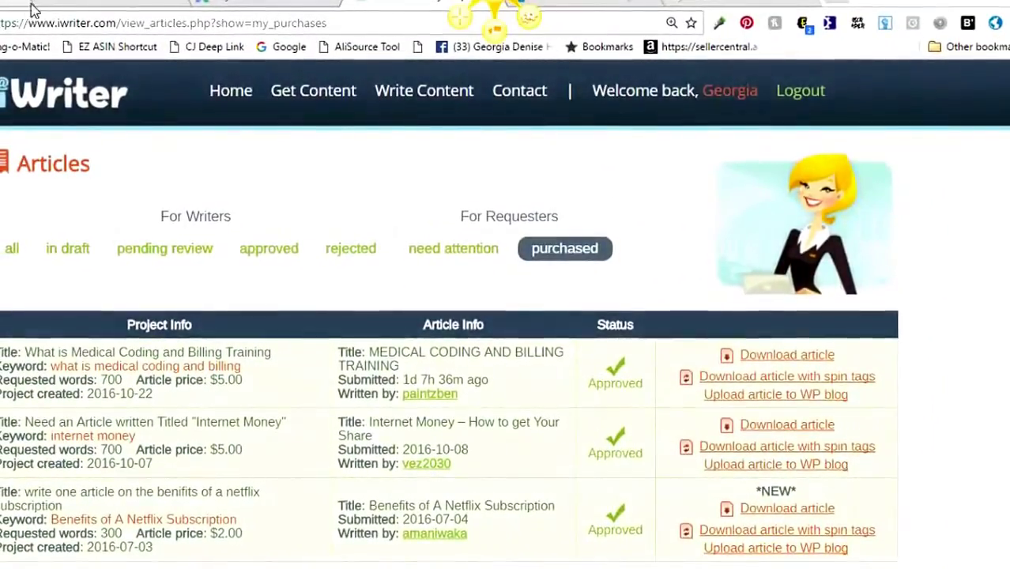
# - Switch to the ClickBank marketplace results and create a HopLink for the CPC Practice Exam with the tracking ID "ss"
pyautogui.click(79, 2)
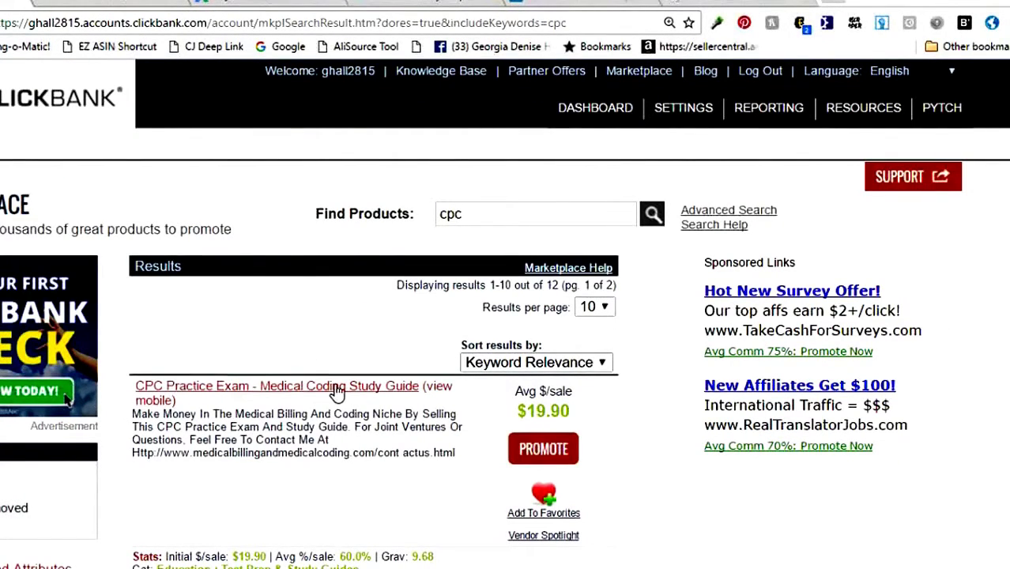
pyautogui.click(542, 451)
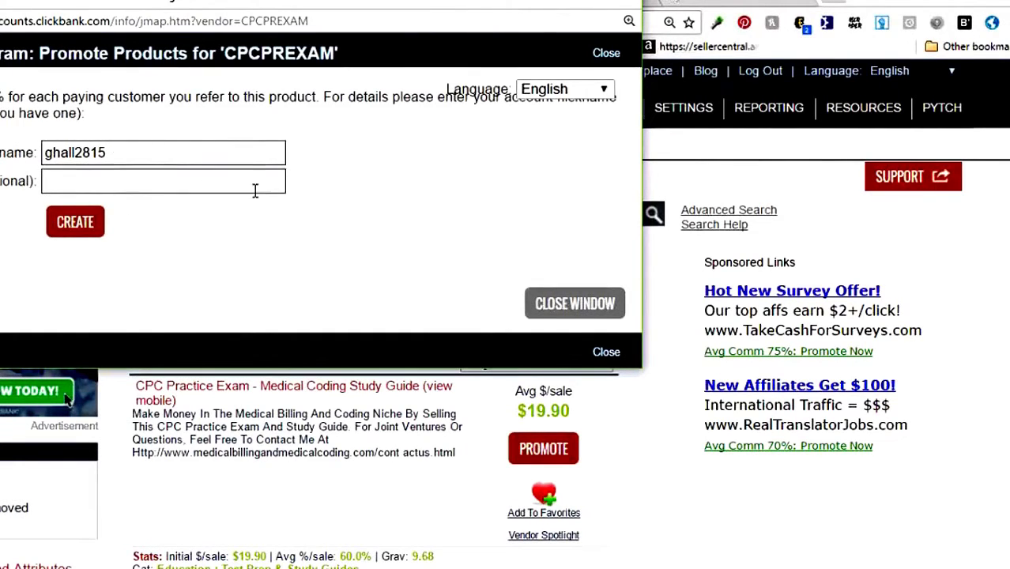
pyautogui.click(68, 182)
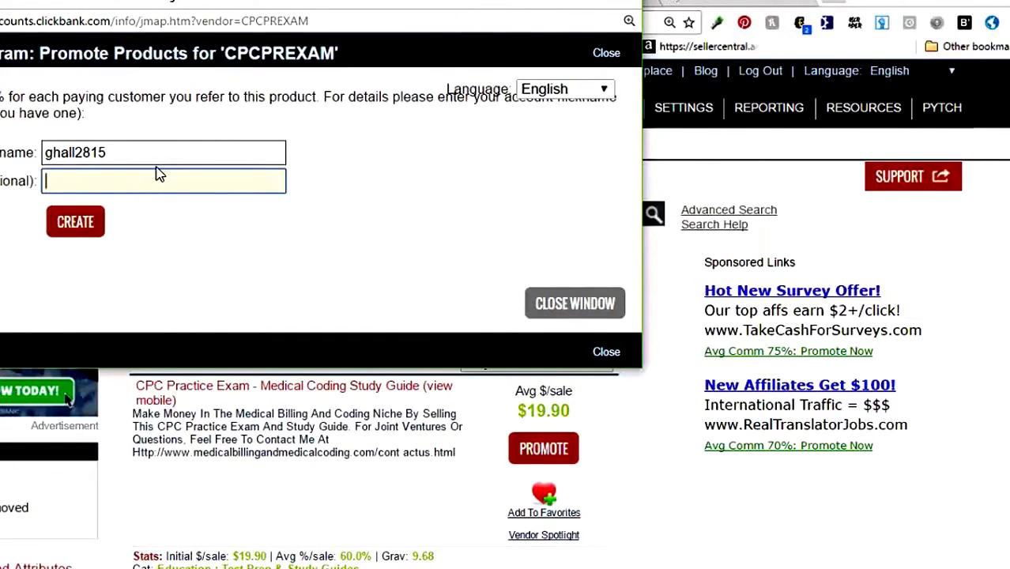
pyautogui.write('ss')
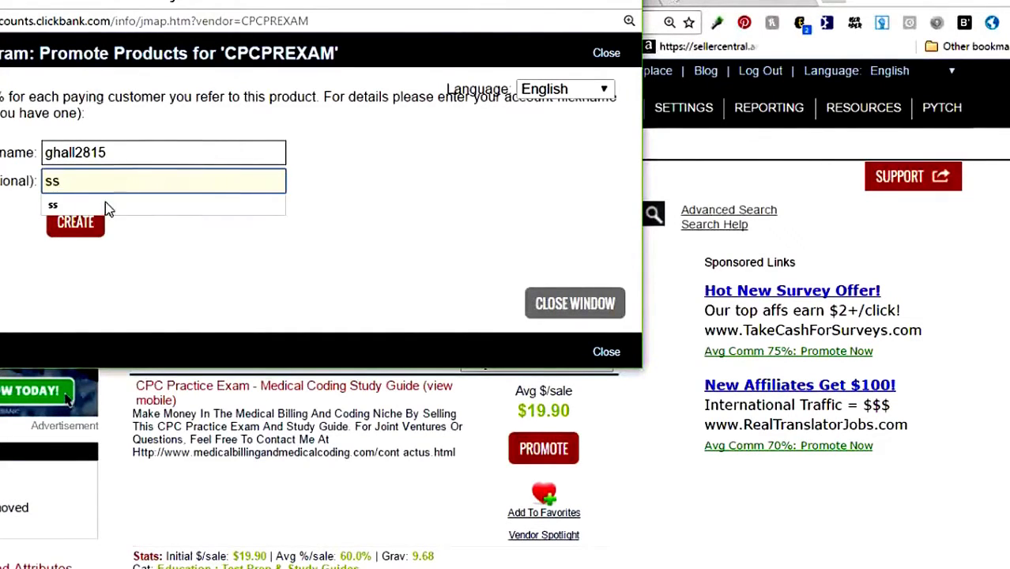
pyautogui.click(71, 204)
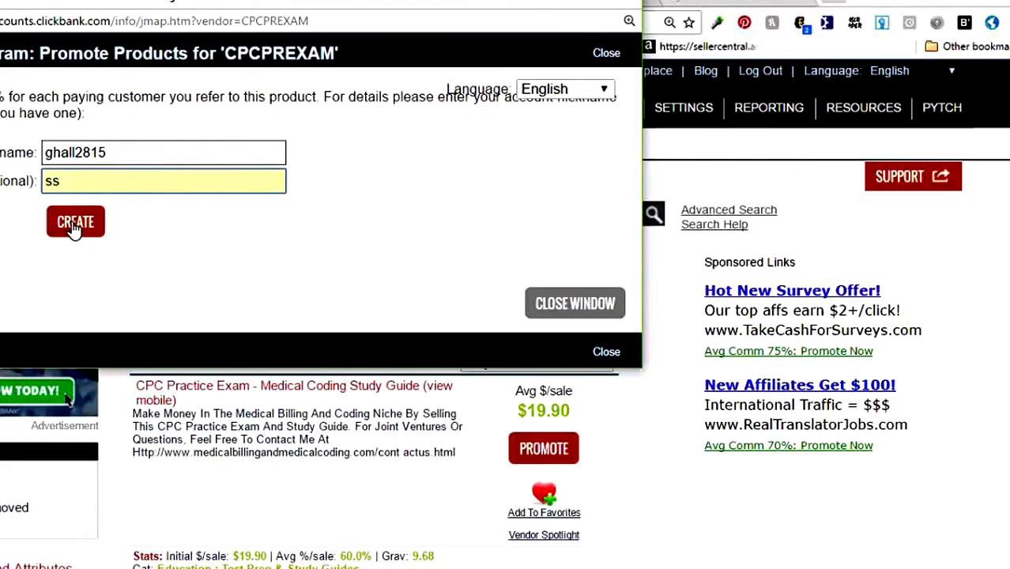
pyautogui.click(73, 226)
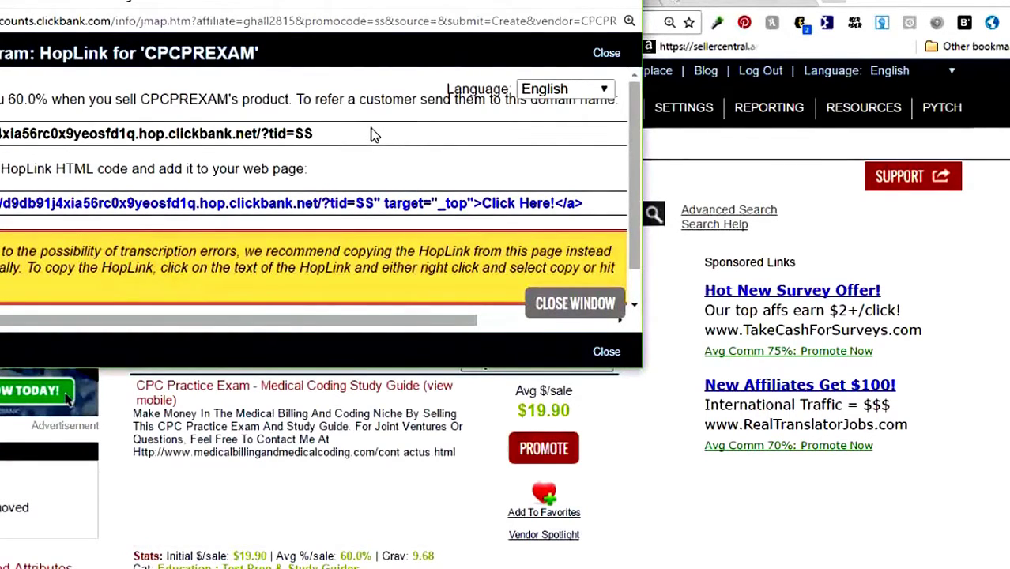
# - Copy the HopLink address for CPCPREXAM and close the HopLink window
pyautogui.moveTo(374, 135); pyautogui.dragTo(0, 135)
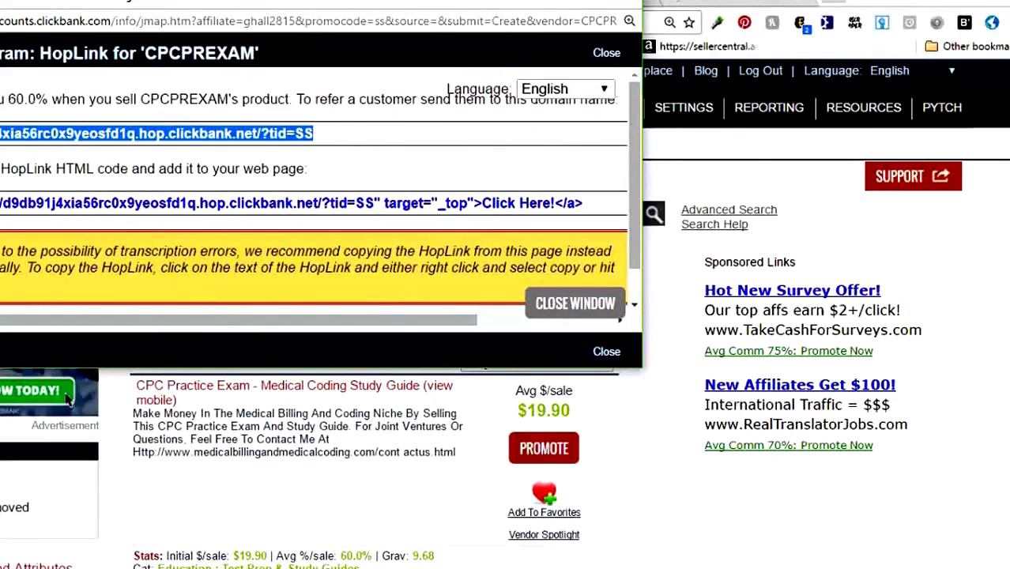
pyautogui.rightClick(1, 131)
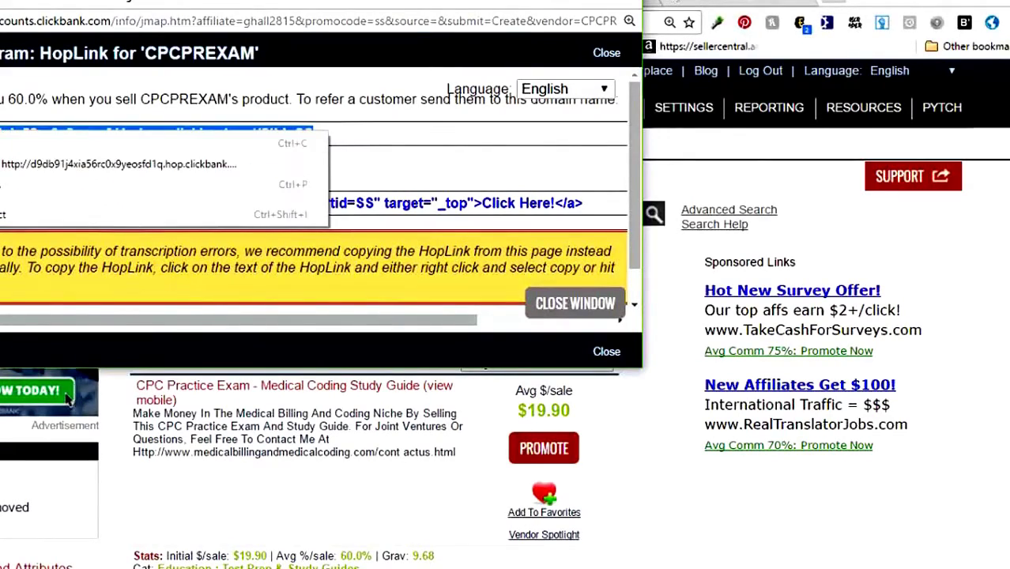
pyautogui.click(21, 153)
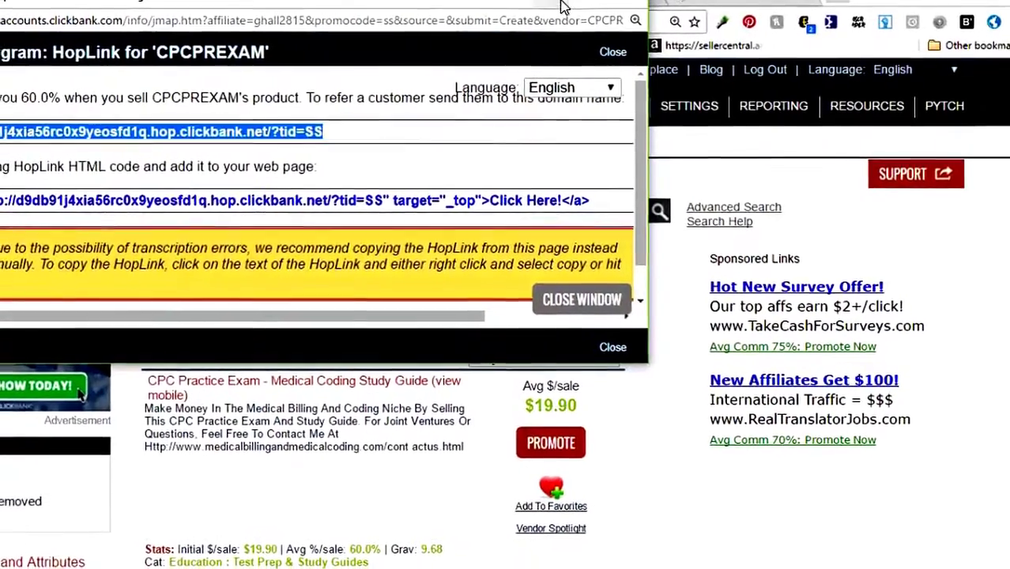
pyautogui.click(566, 1)
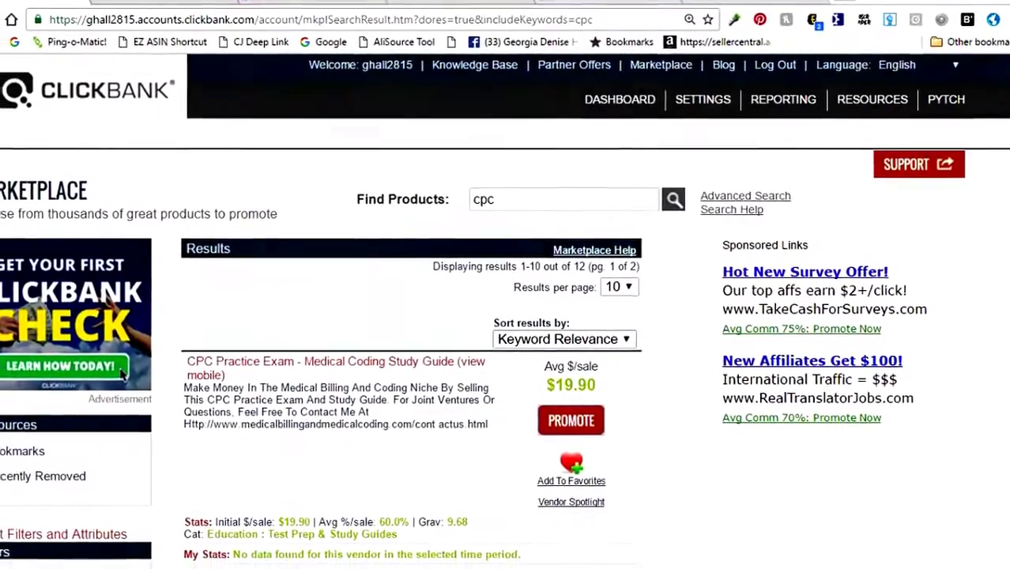
# - Switch to the clickbankqueen.com site, enter its WordPress dashboard and open the form for adding a new Pretty Link
pyautogui.hotkey('ctrl', 'Tab')
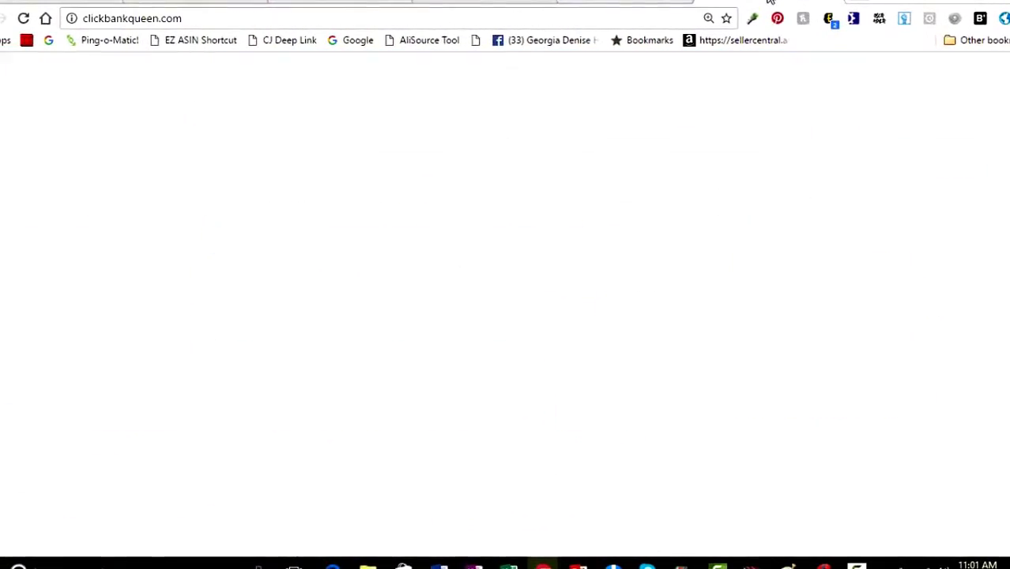
pyautogui.moveTo(12, 73)
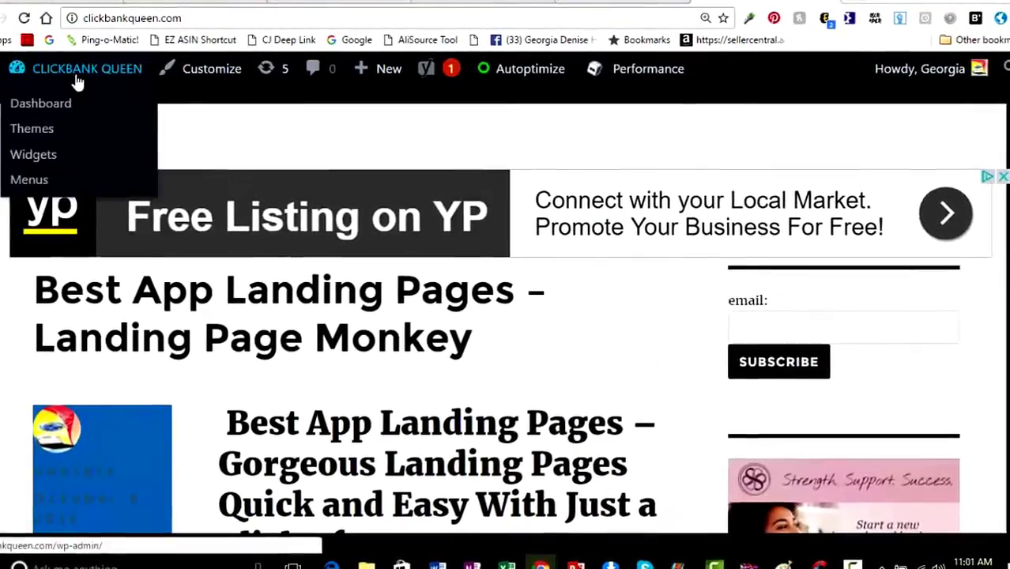
pyautogui.click(63, 106)
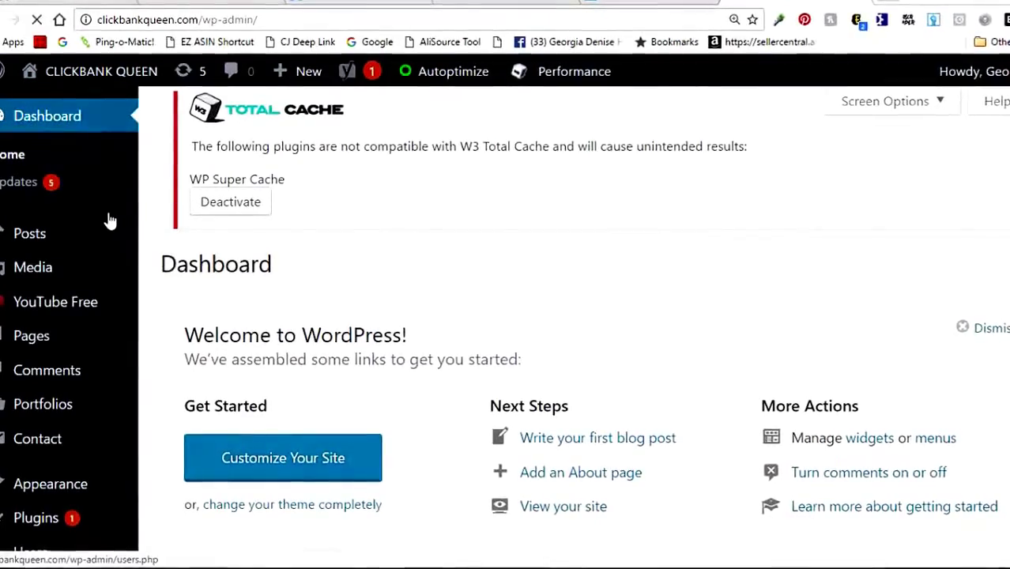
pyautogui.scroll(-10, 99, 237)
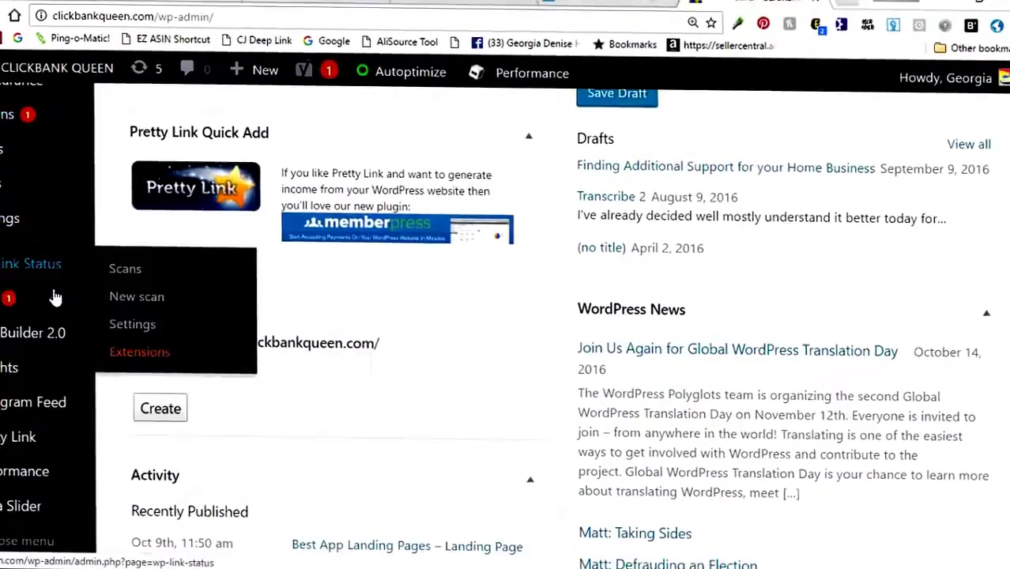
pyautogui.moveTo(2, 447)
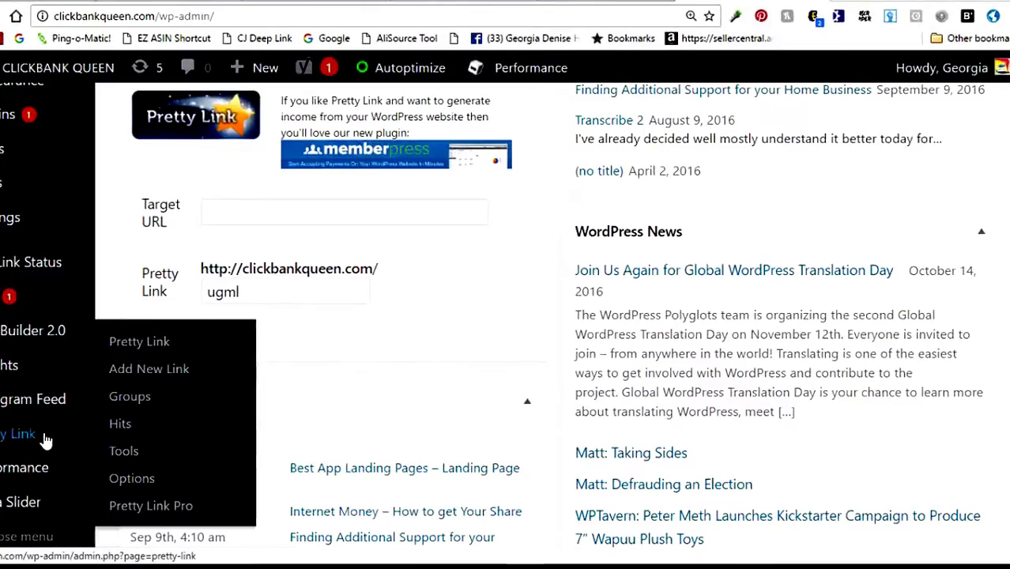
pyautogui.moveTo(28, 468)
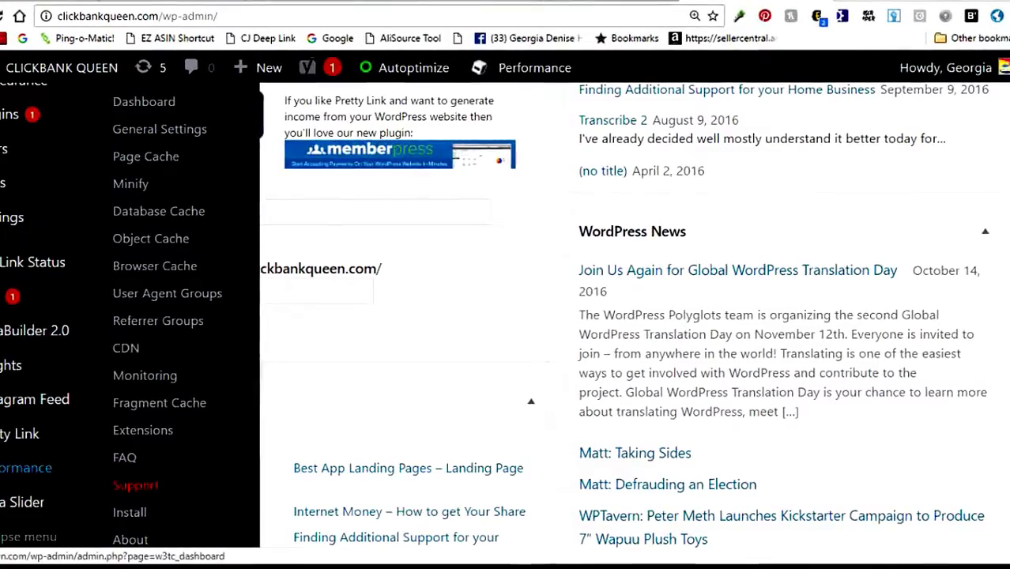
pyautogui.moveTo(16, 433)
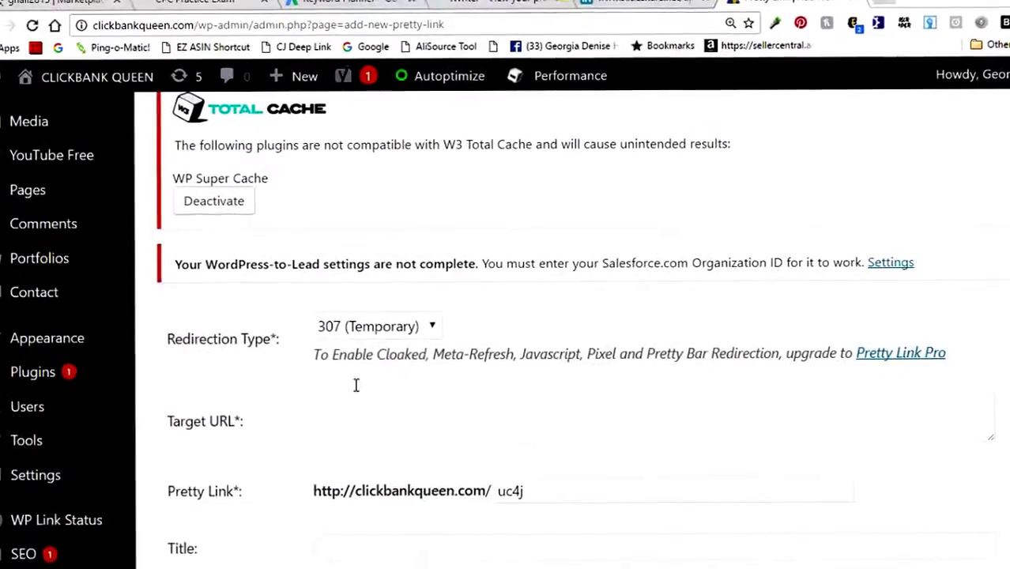
# - Paste the copied HopLink address as the target URL of the new Pretty Link
pyautogui.click(368, 424)
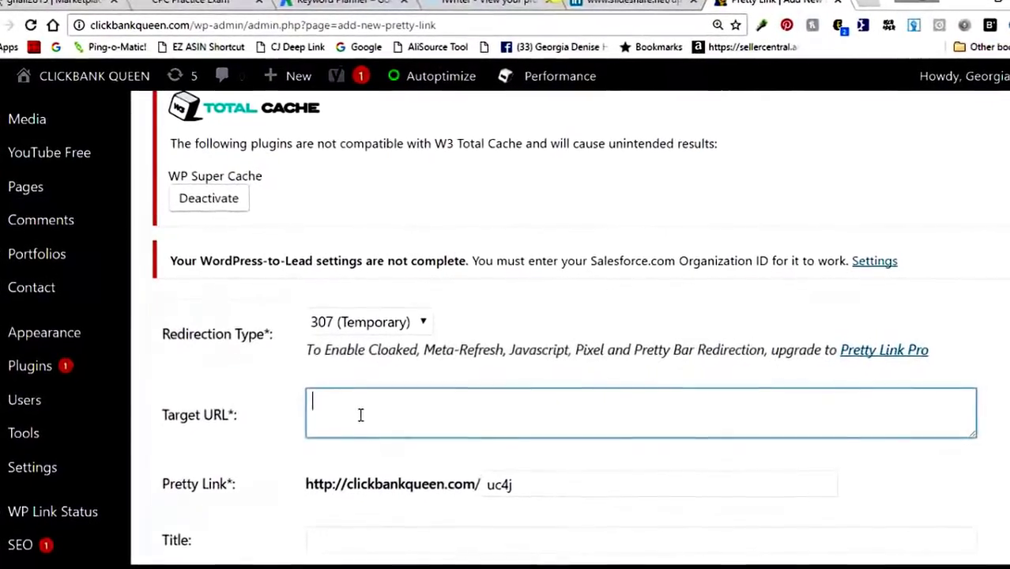
pyautogui.rightClick(370, 421)
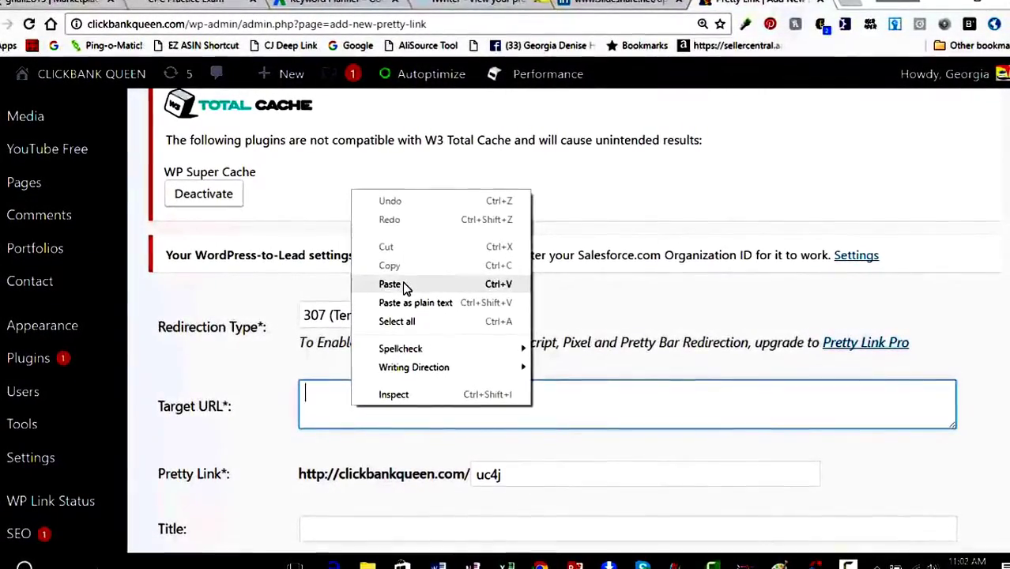
pyautogui.click(399, 286)
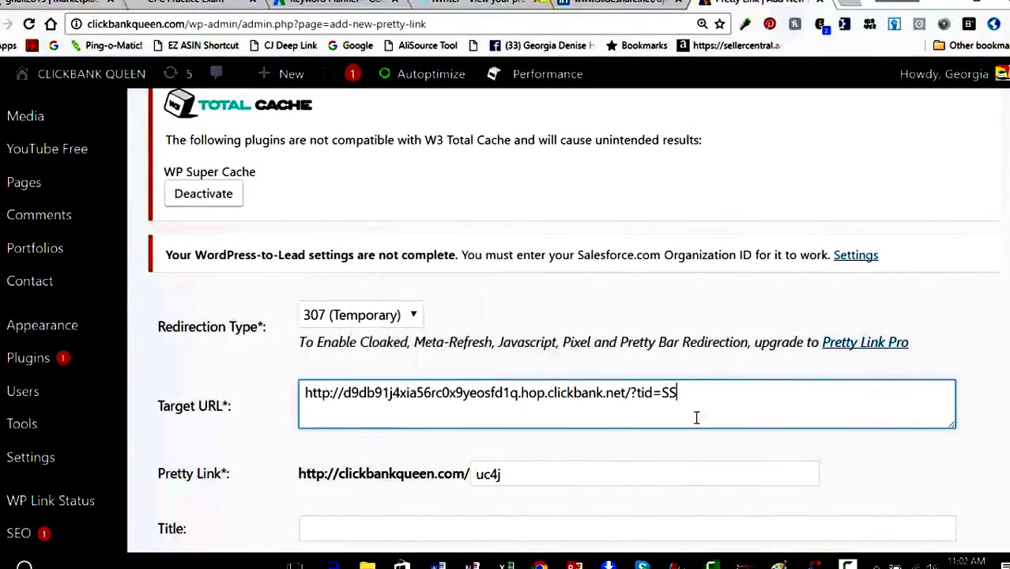
# - Set the Pretty Link's ending after clickbankqueen.com/ to "coding" and create the link
pyautogui.click(508, 473)
pyautogui.press('BackSpace')
pyautogui.press('BackSpace')
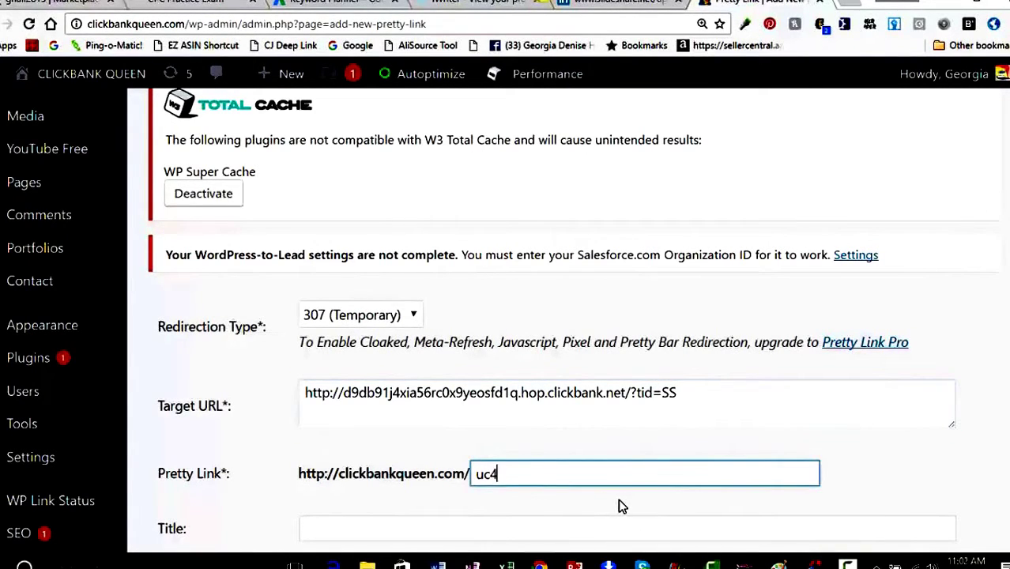
pyautogui.press('BackSpace')
pyautogui.press('BackSpace')
pyautogui.write('cpd')
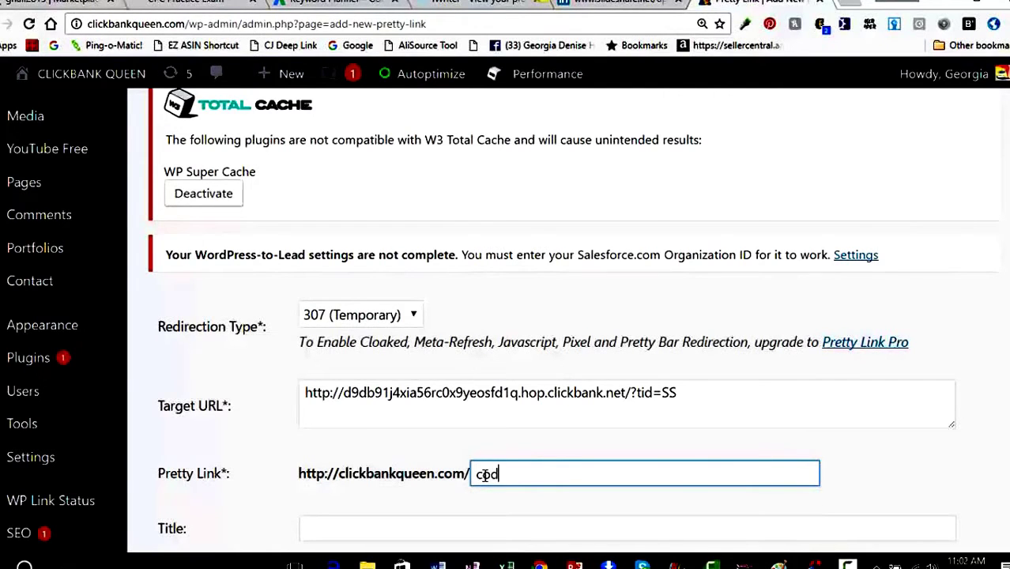
pyautogui.write('ig')
pyautogui.press('BackSpace')
pyautogui.write('n')
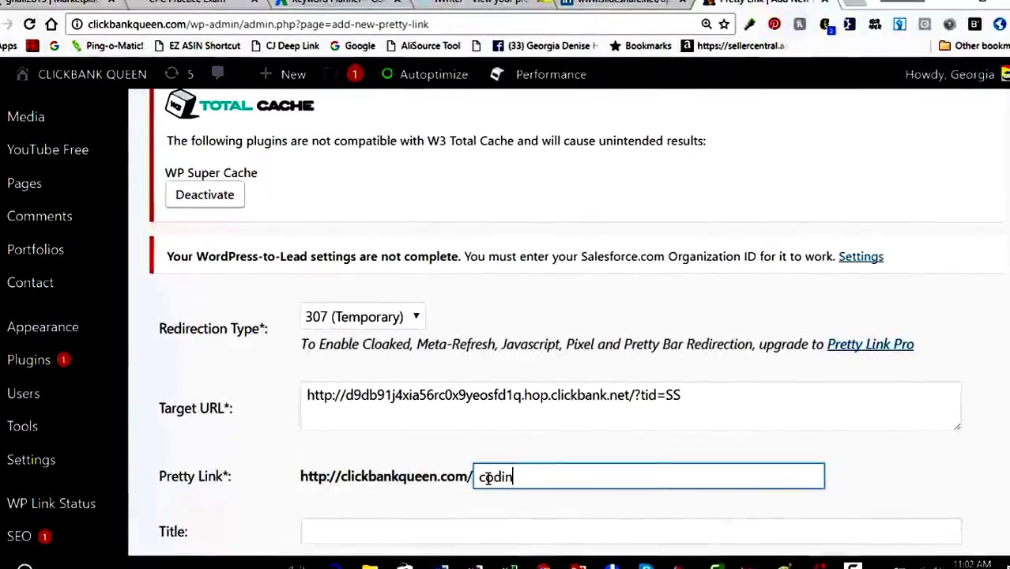
pyautogui.write('g')
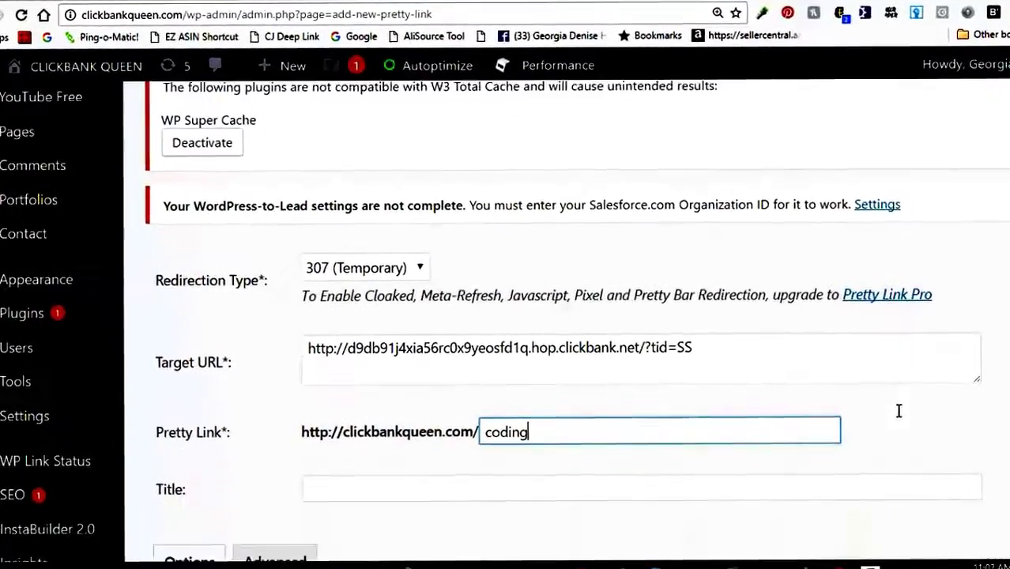
pyautogui.scroll(-5, 899, 411)
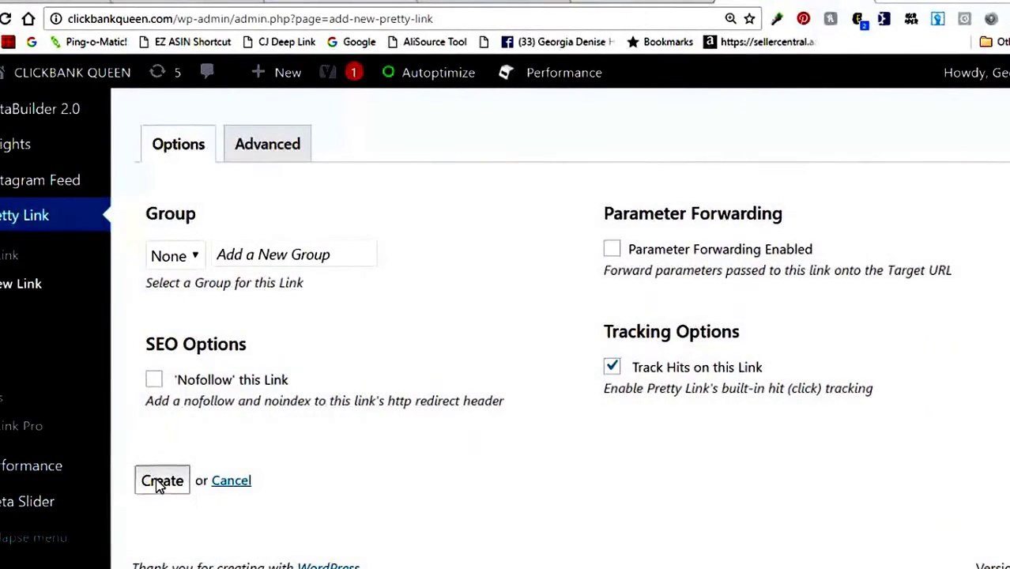
pyautogui.click(157, 484)
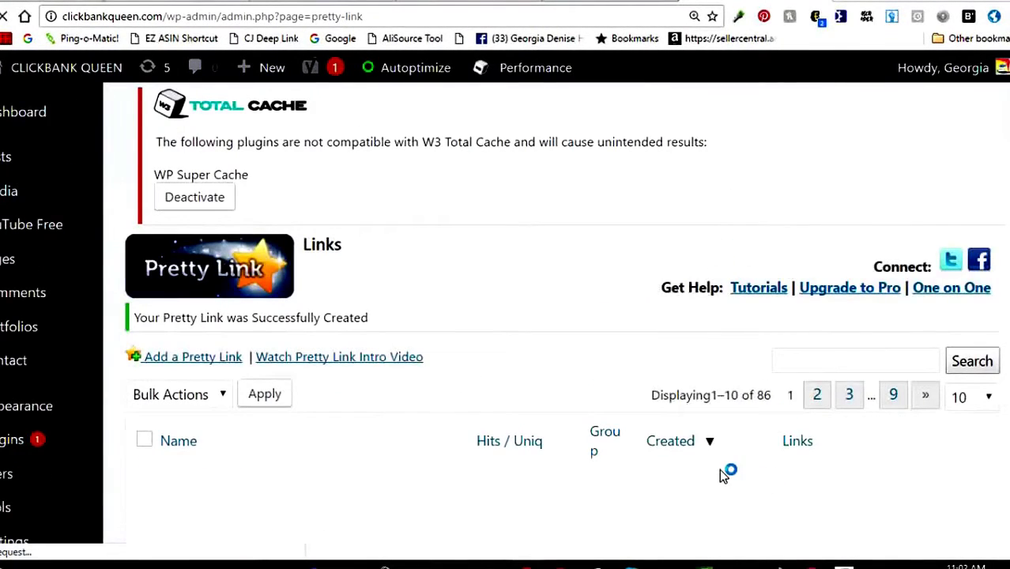
pyautogui.scroll(-2, 725, 474)
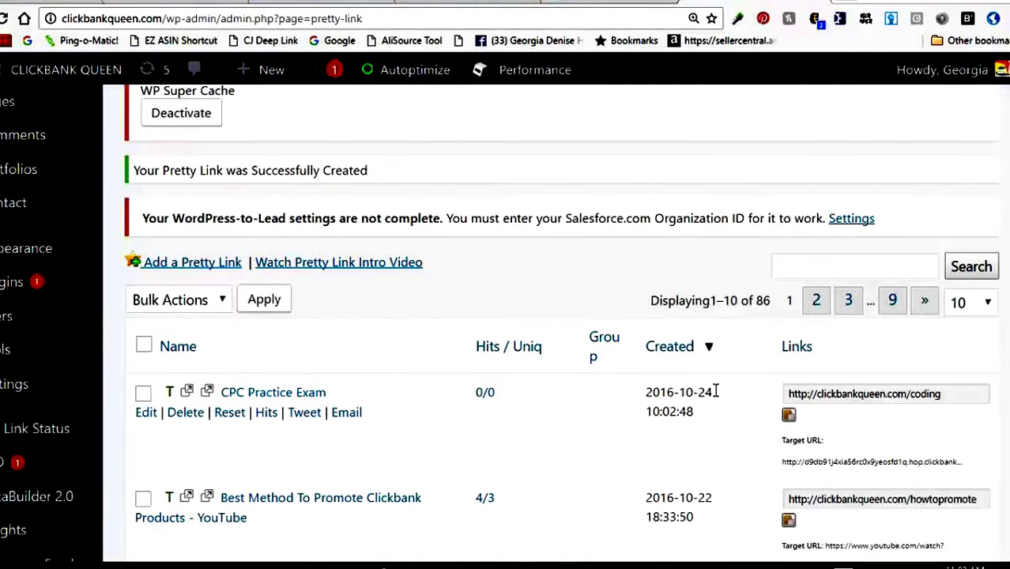
pyautogui.click(958, 399)
pyautogui.click(948, 399)
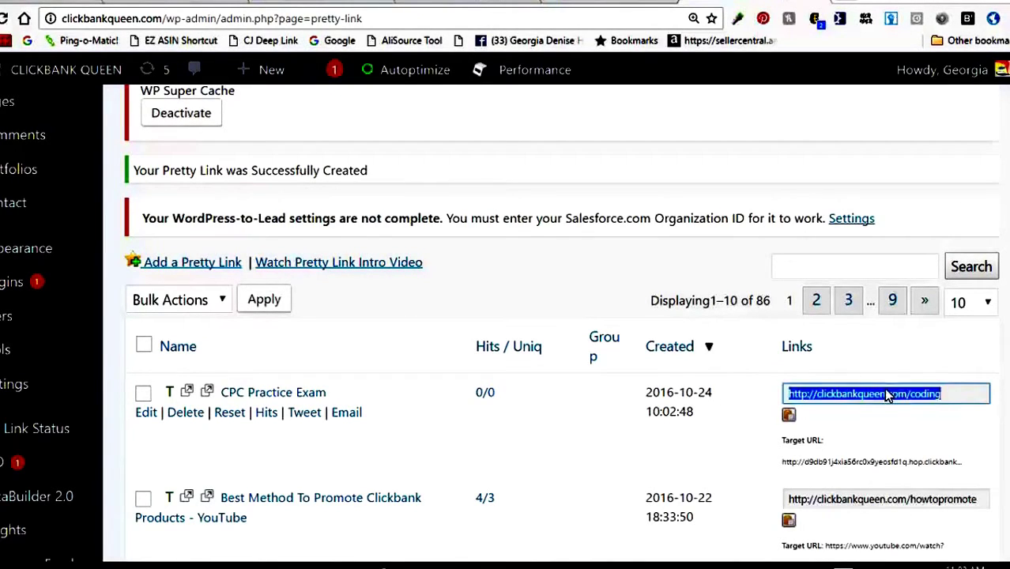
pyautogui.rightClick(937, 395)
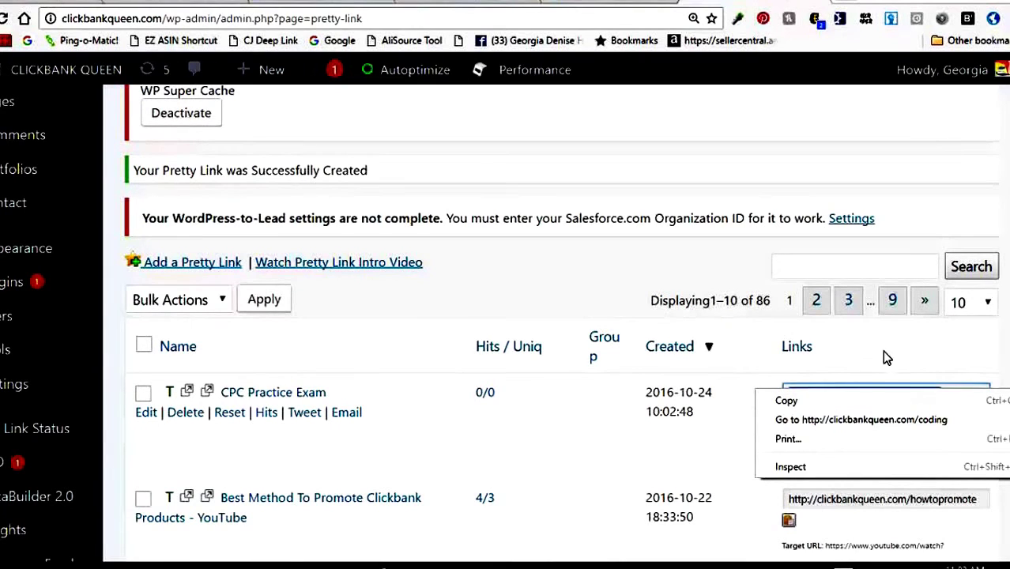
pyautogui.click(920, 380)
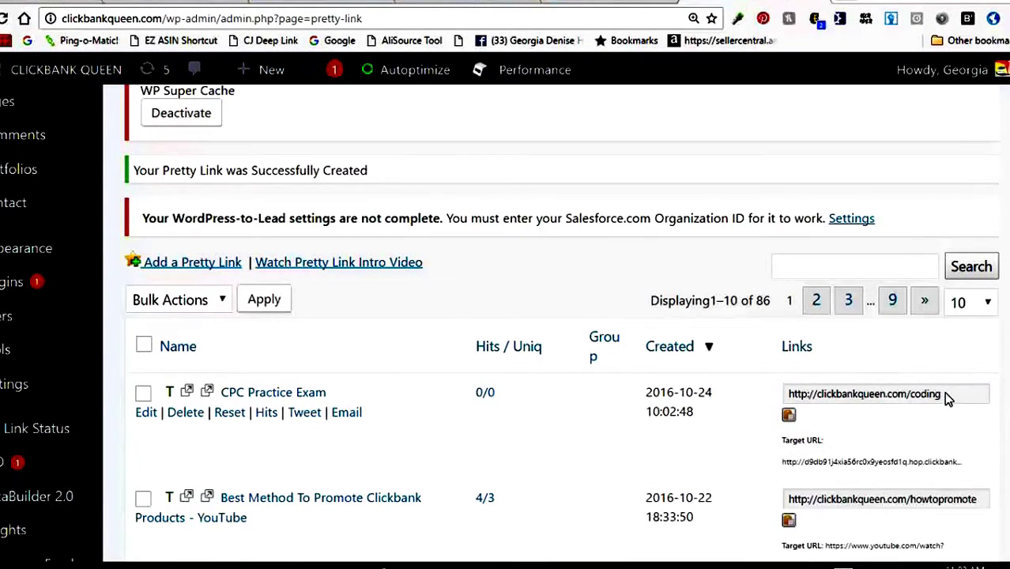
pyautogui.click(947, 395)
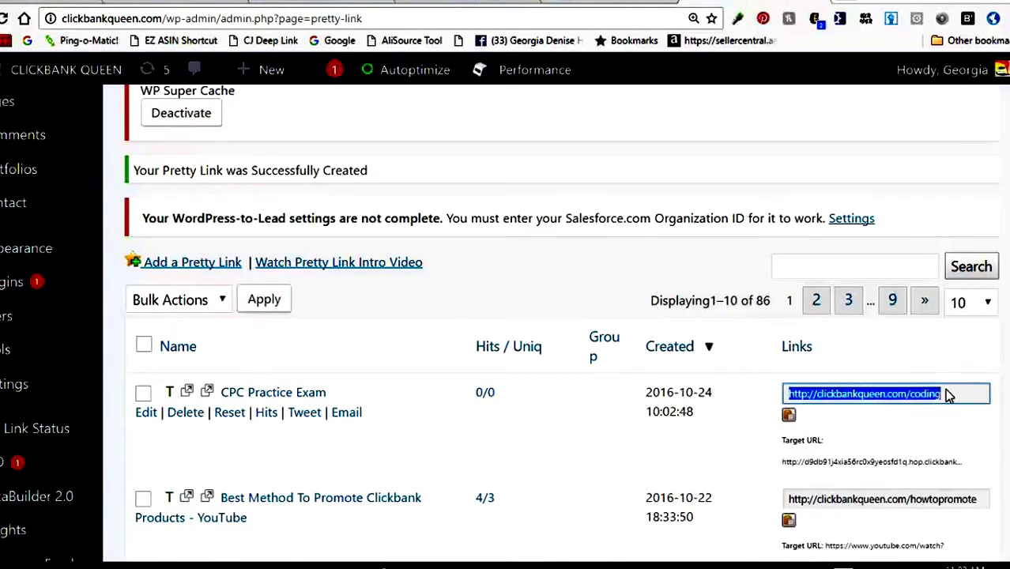
pyautogui.rightClick(903, 399)
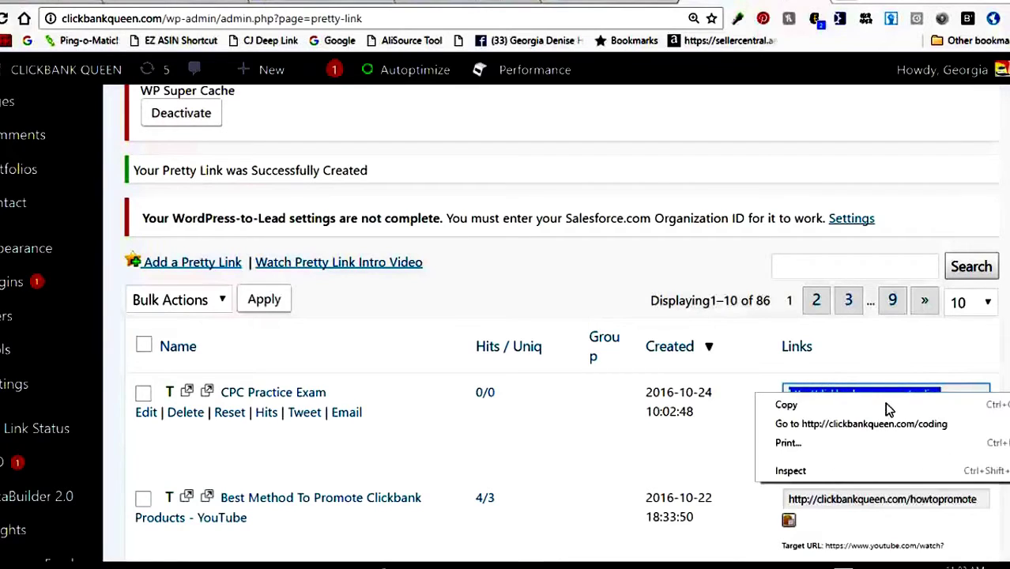
pyautogui.click(786, 404)
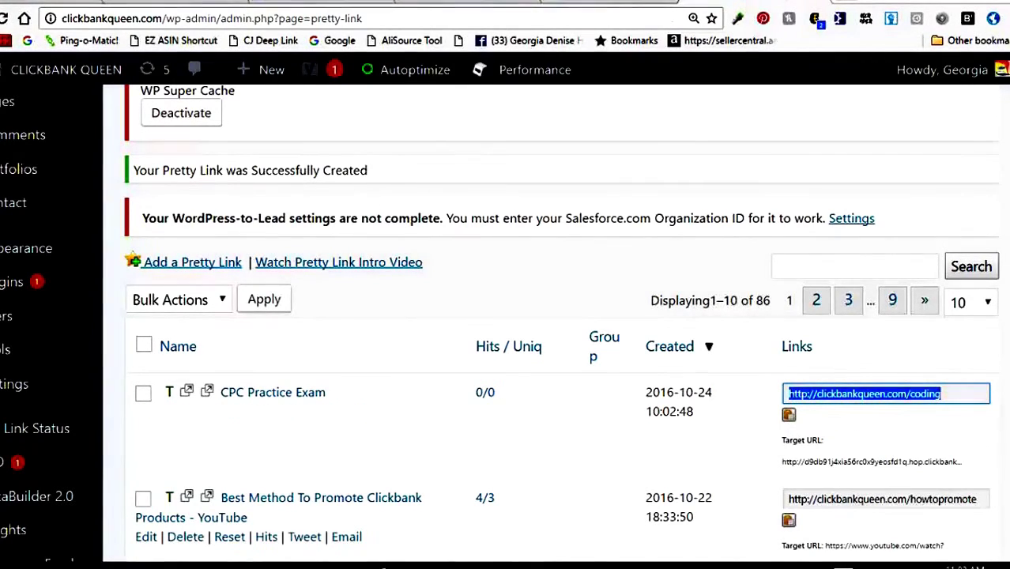
pyautogui.click(397, 558)
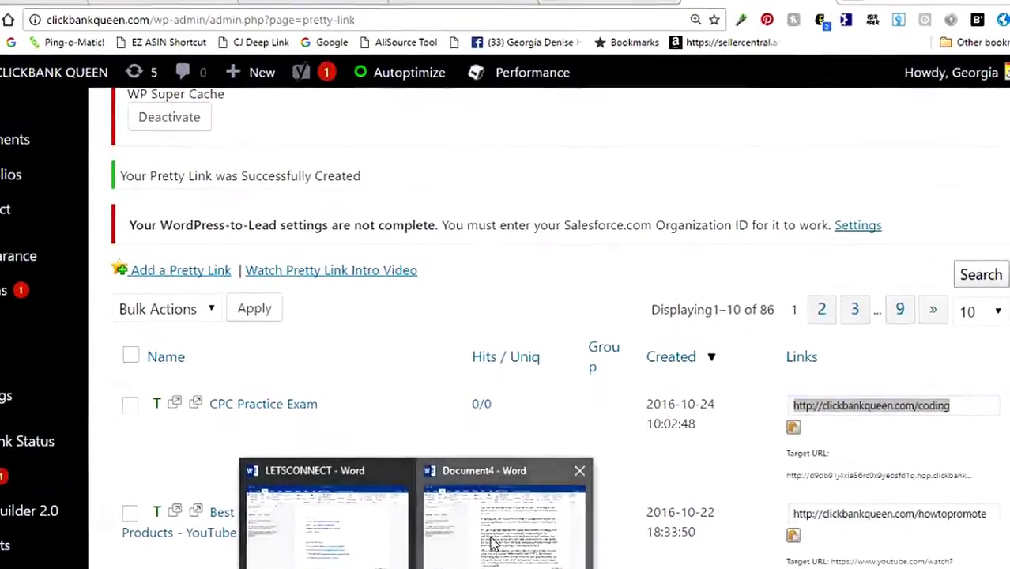
pyautogui.click(396, 557)
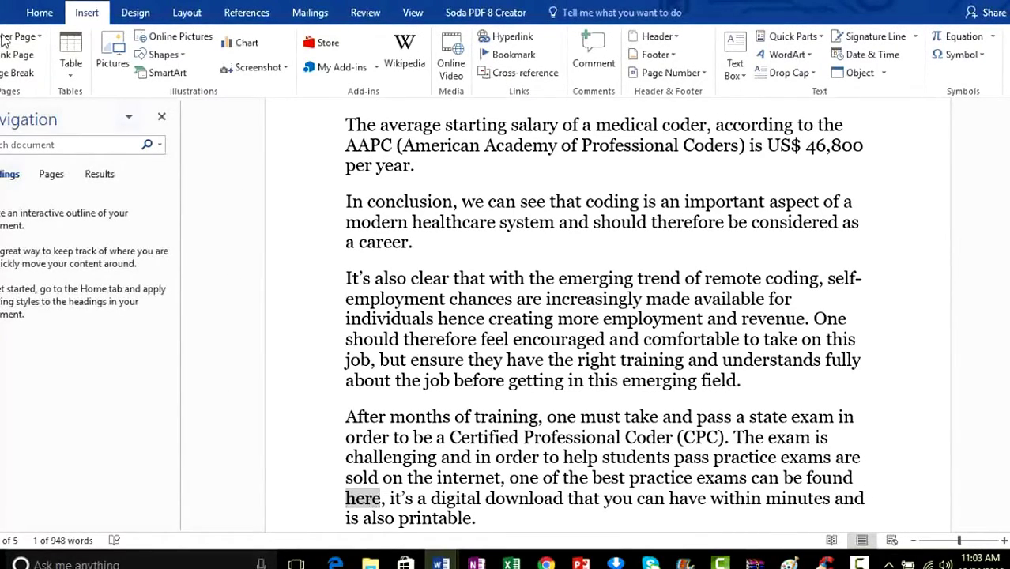
pyautogui.click(38, 13)
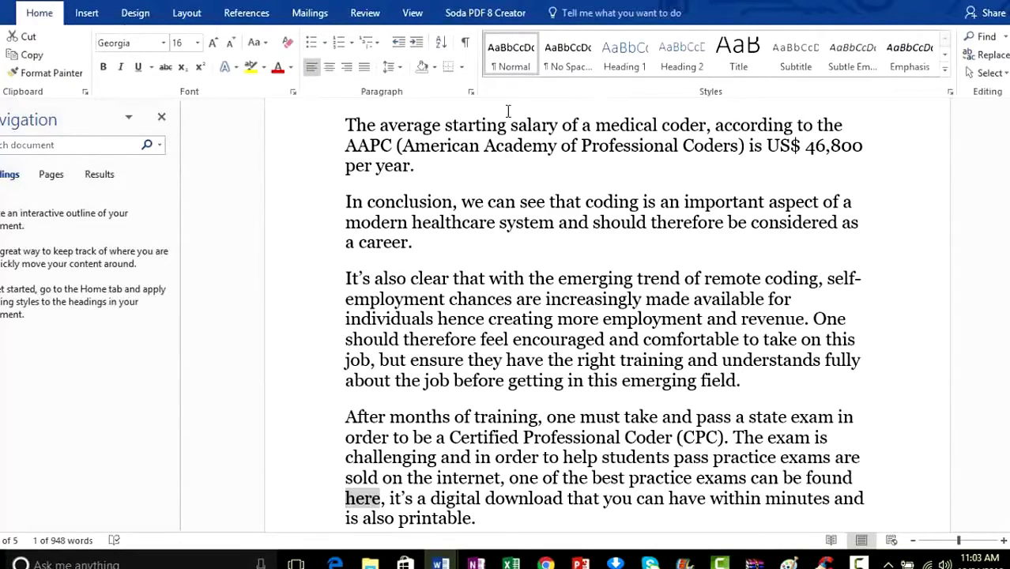
pyautogui.click(87, 14)
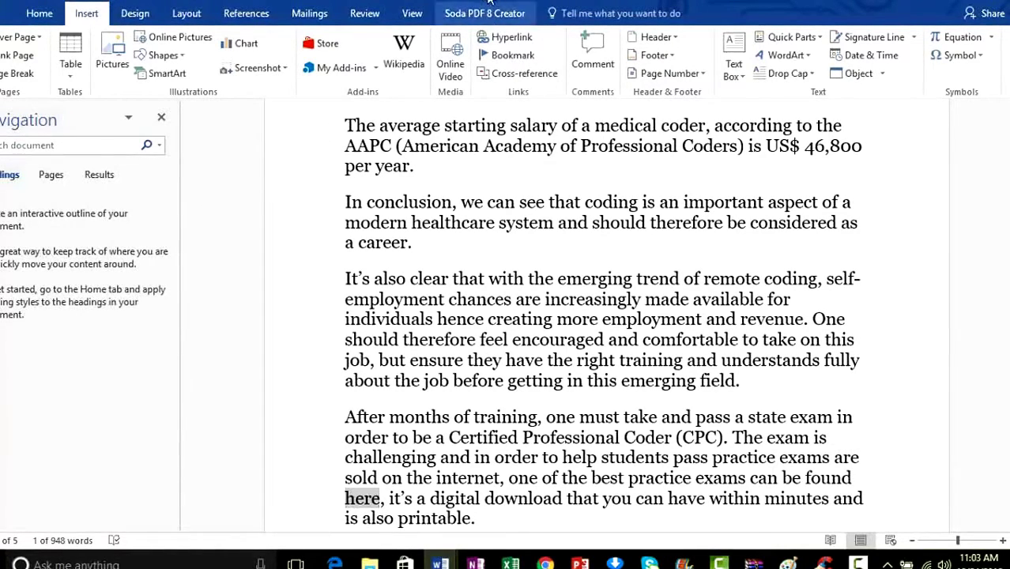
pyautogui.click(514, 39)
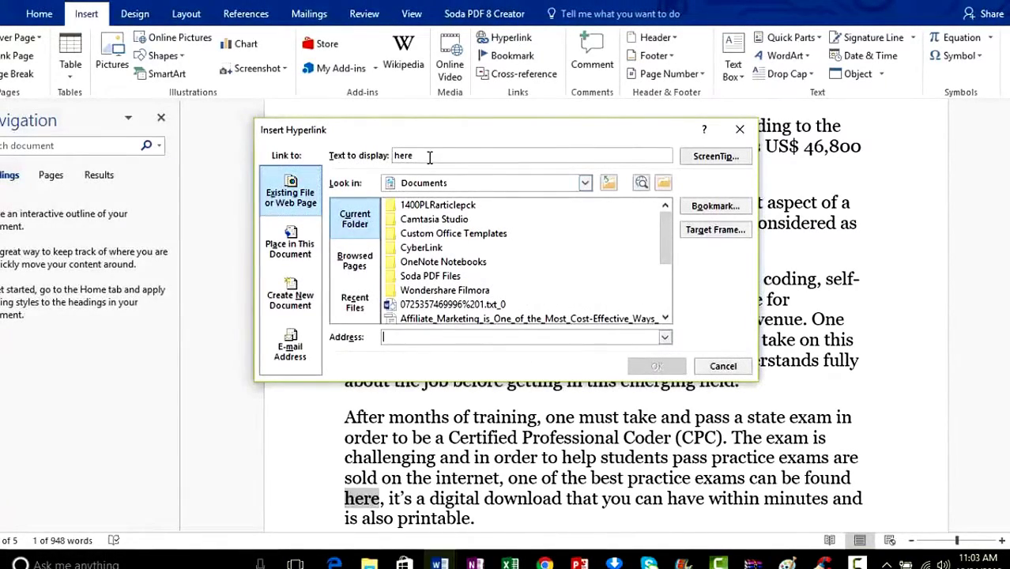
pyautogui.rightClick(394, 337)
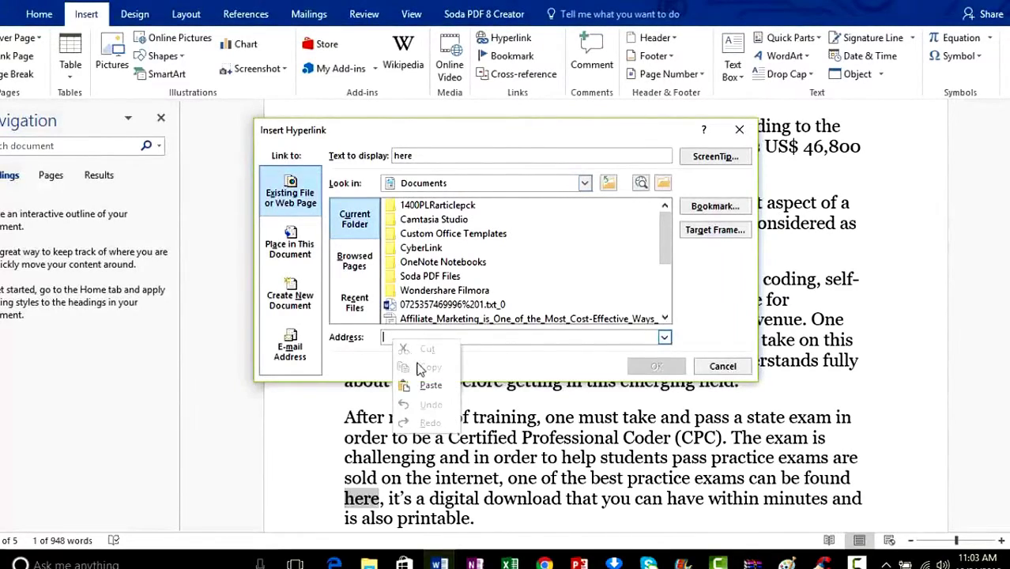
pyautogui.click(431, 383)
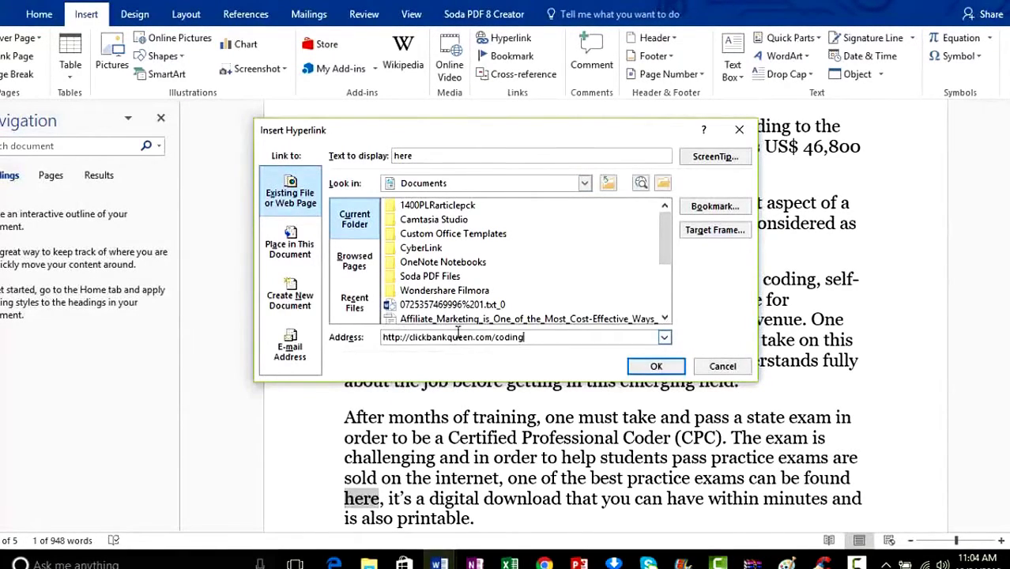
pyautogui.click(654, 365)
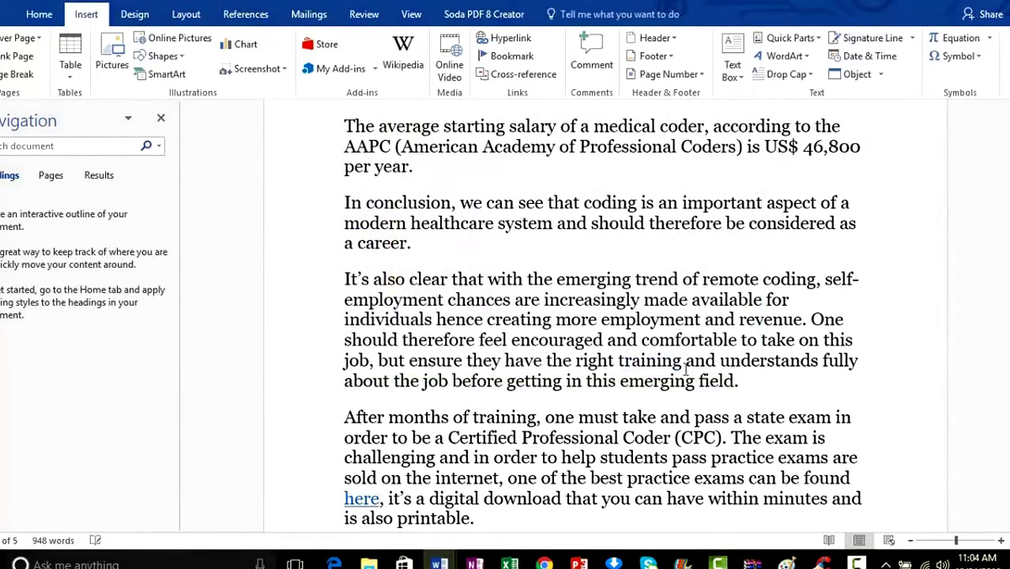
pyautogui.scroll(-5, 604, 316)
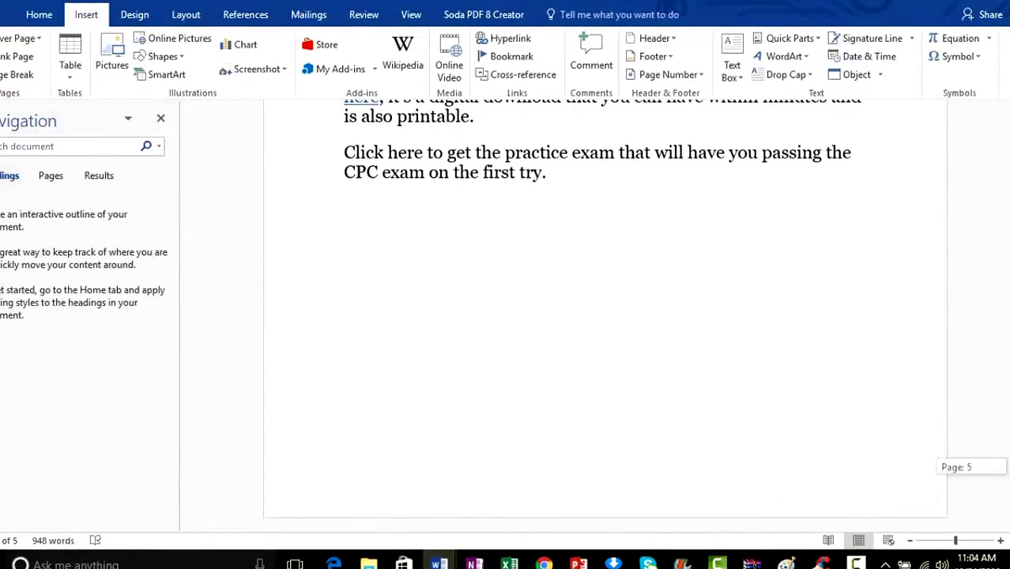
pyautogui.scroll(1, 573, 357)
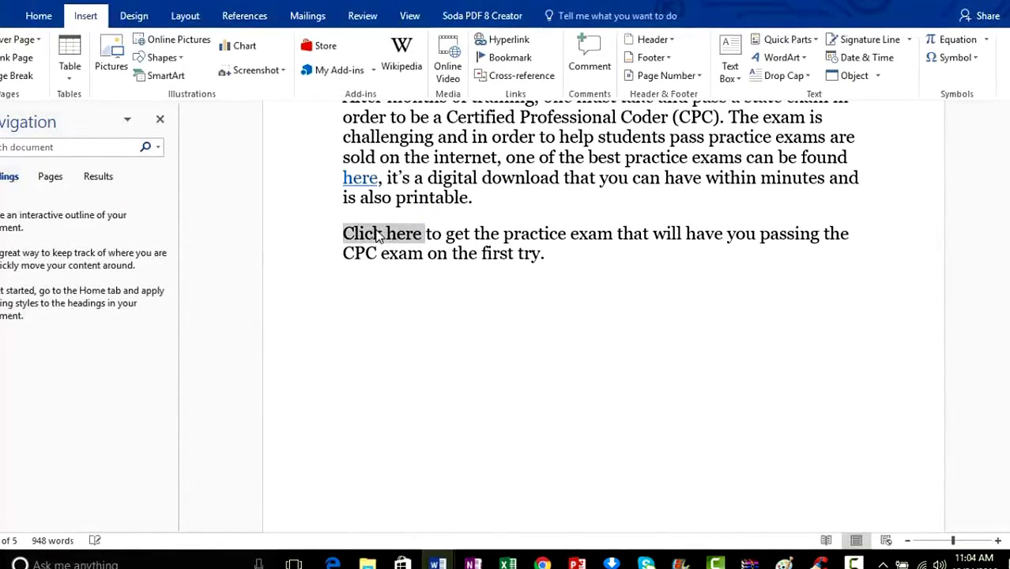
pyautogui.click(493, 39)
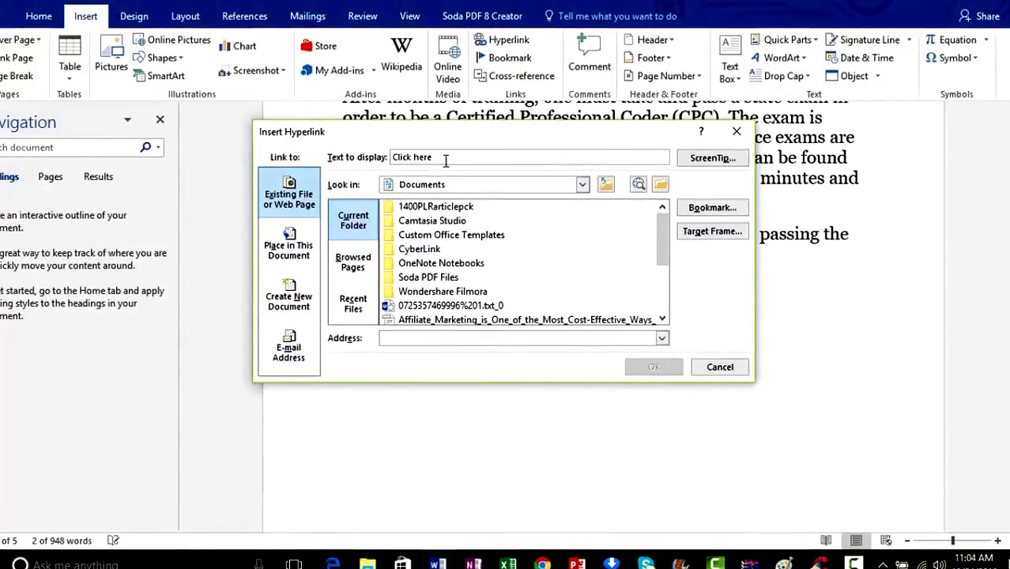
pyautogui.rightClick(402, 341)
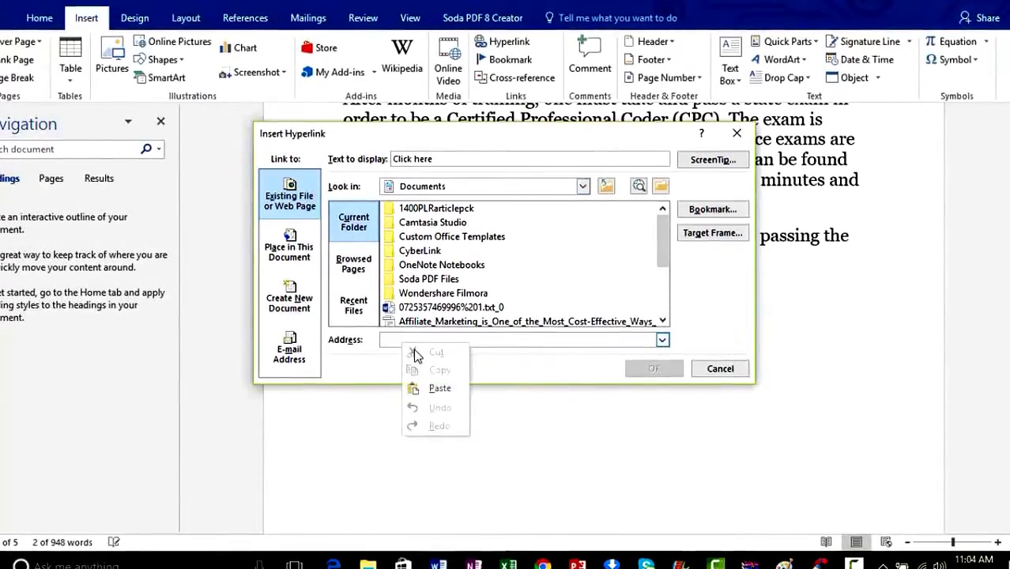
pyautogui.click(408, 388)
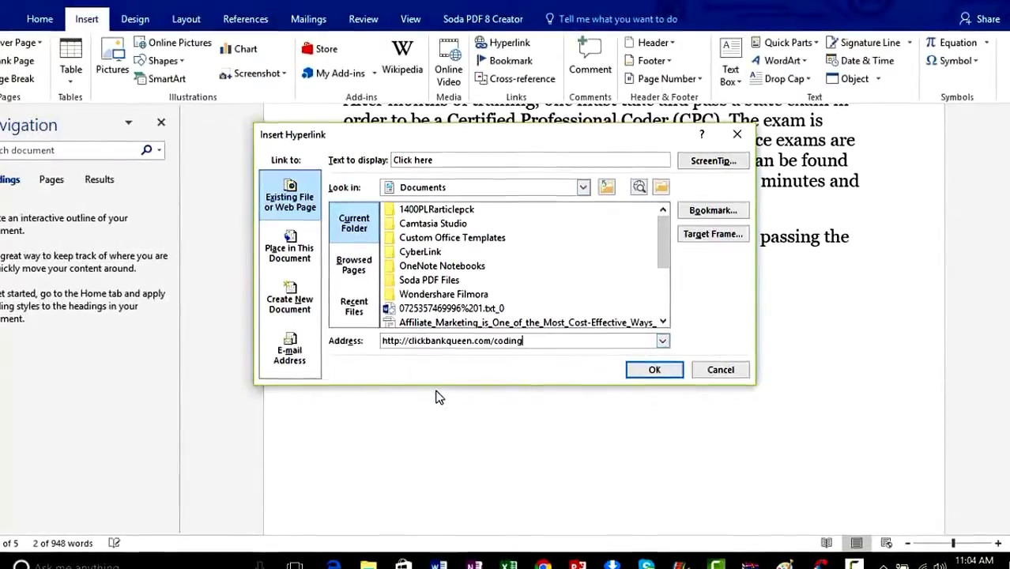
pyautogui.click(655, 371)
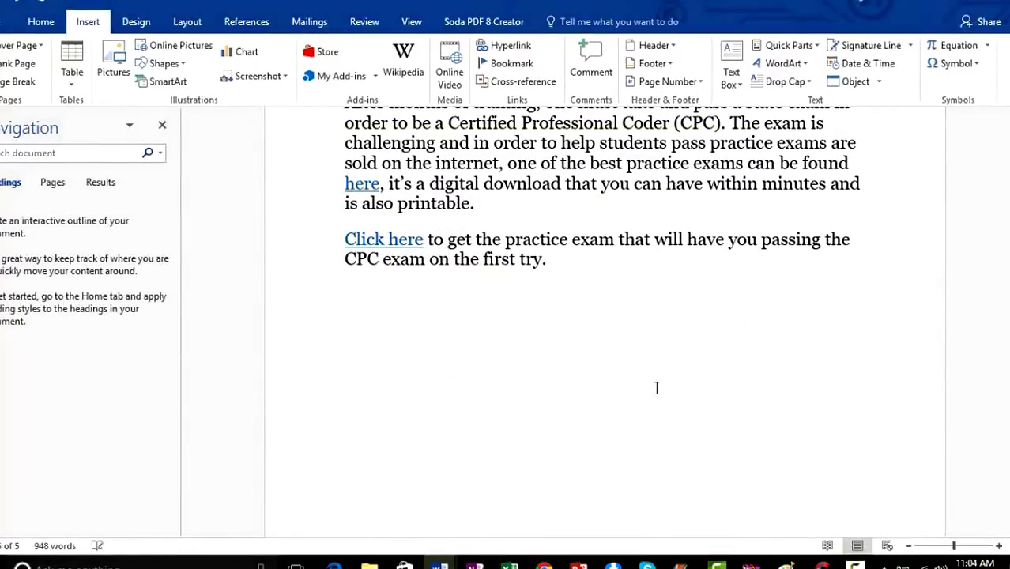
# - Review the article from the linked closing paragraphs back past the Medical Billing & Coding picture to the earlier sections
pyautogui.scroll(4, 656, 387)
pyautogui.scroll(1, 657, 434)
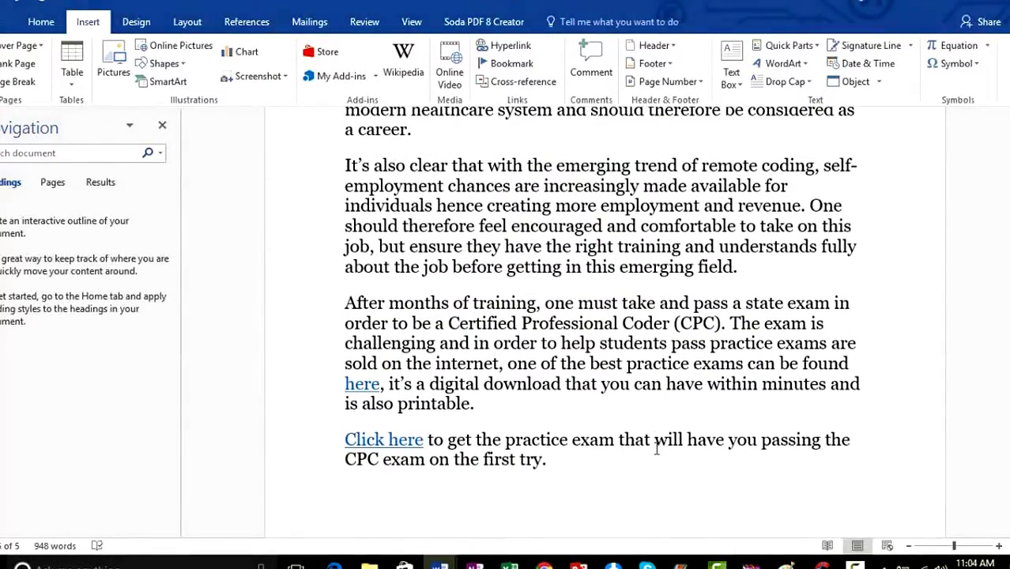
pyautogui.scroll(4, 615, 428)
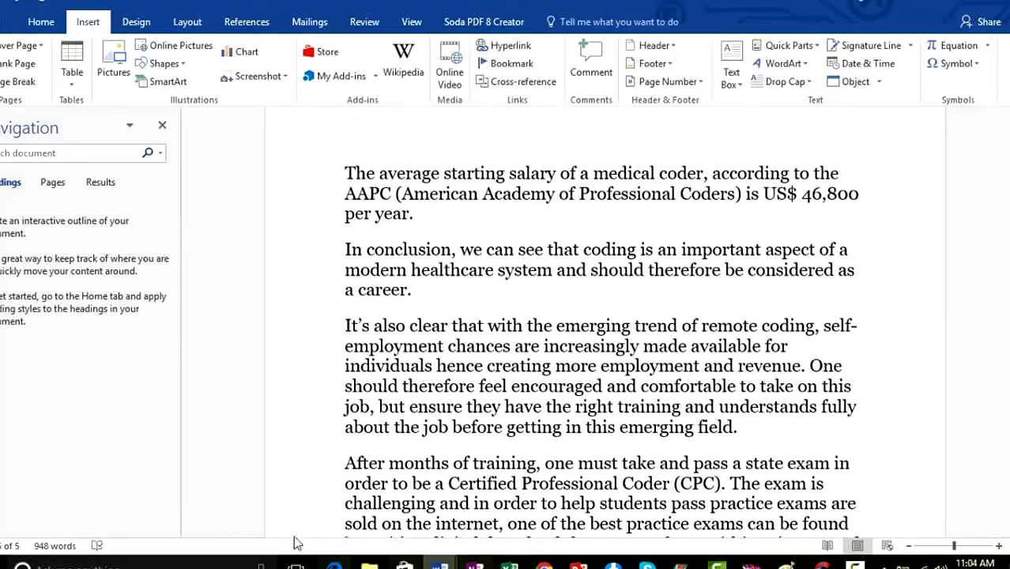
pyautogui.scroll(-2, 715, 388)
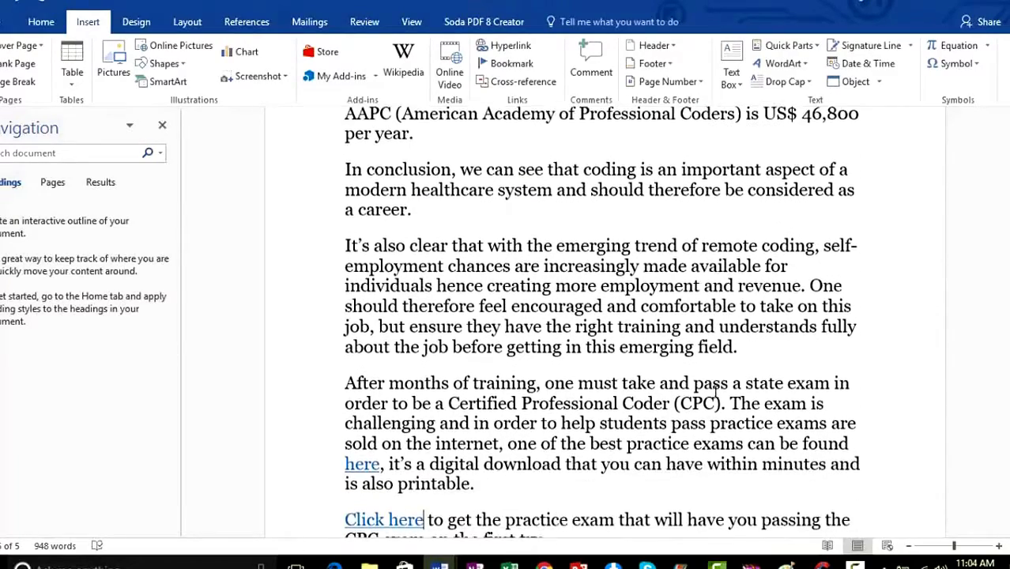
pyautogui.scroll(15, 703, 388)
pyautogui.scroll(12, 696, 389)
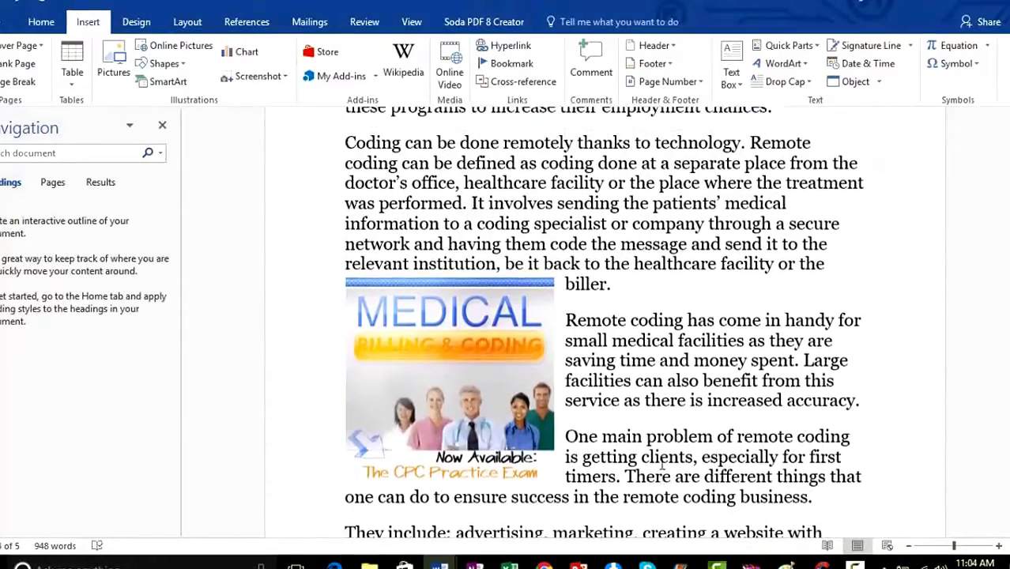
pyautogui.scroll(20, 639, 446)
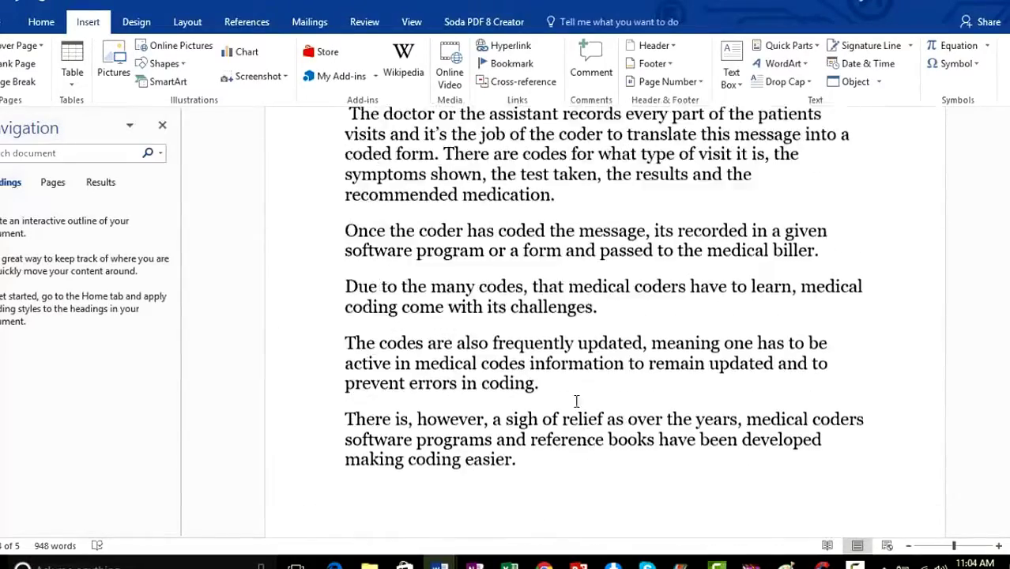
# - Review the article from its title and opening sections through the Medical Billing & Coding picture to the linked closing paragraphs
pyautogui.scroll(20, 562, 383)
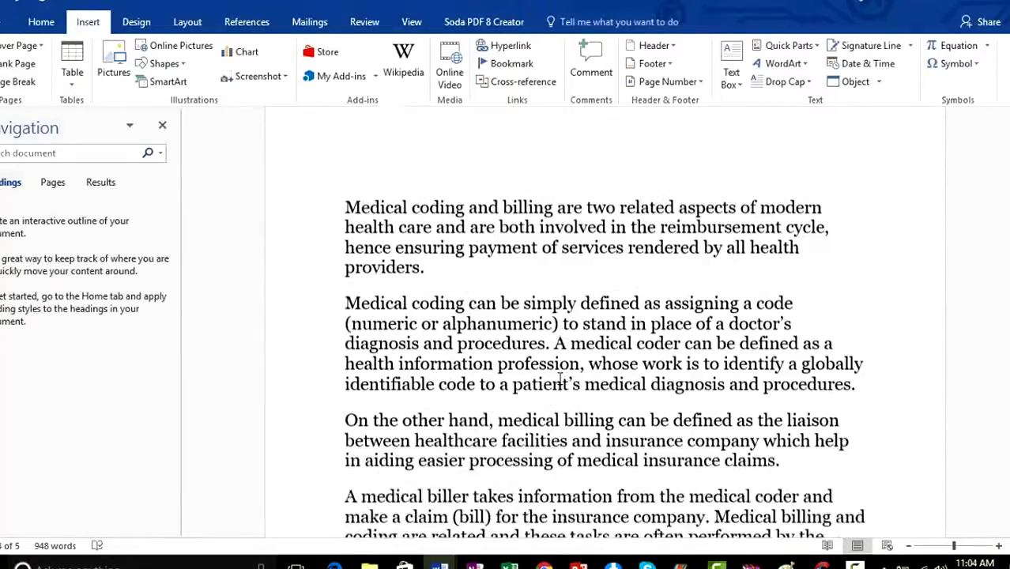
pyautogui.scroll(-12, 530, 367)
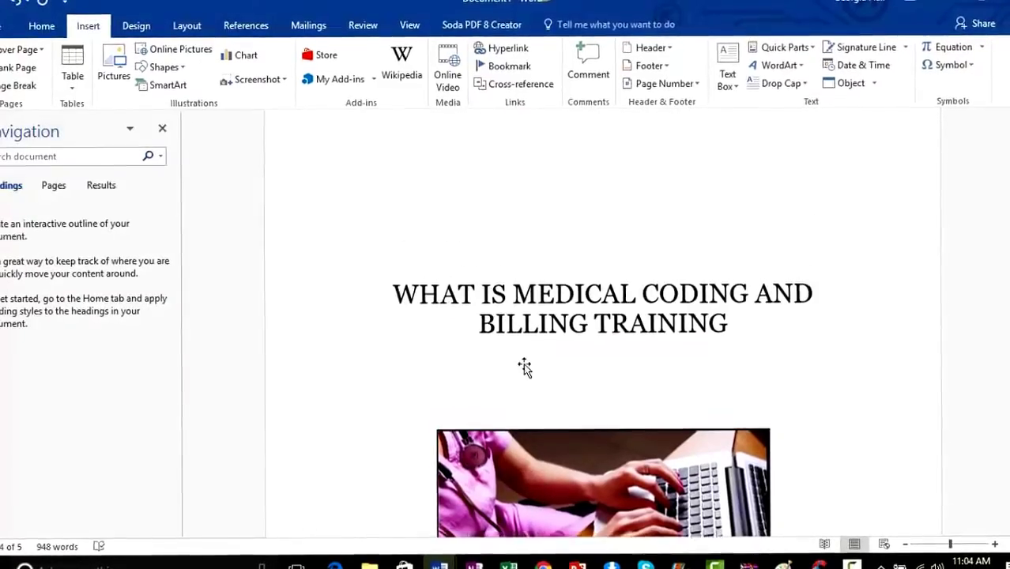
pyautogui.scroll(-20, 510, 359)
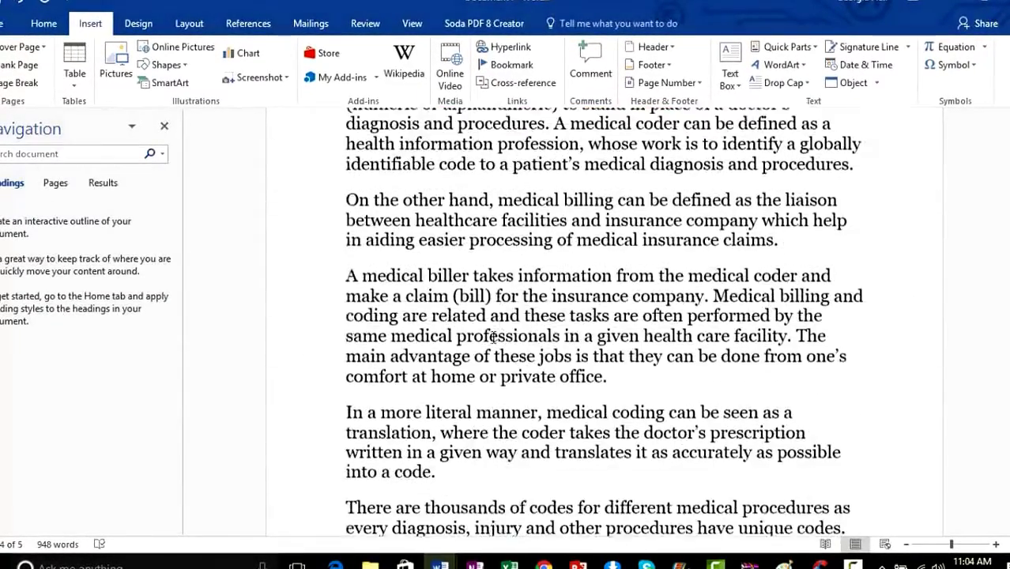
pyautogui.scroll(-20, 488, 345)
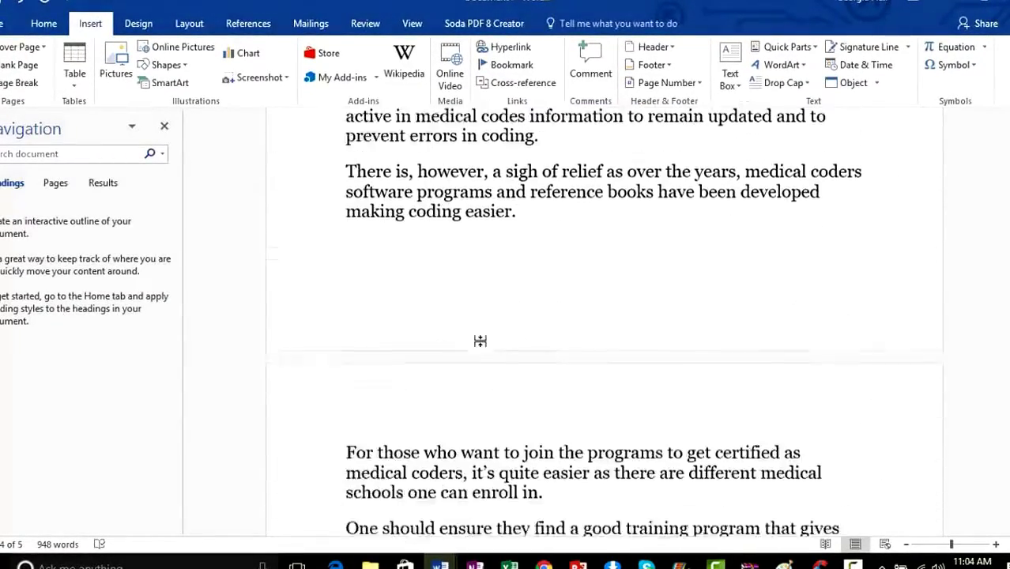
pyautogui.scroll(-9, 477, 341)
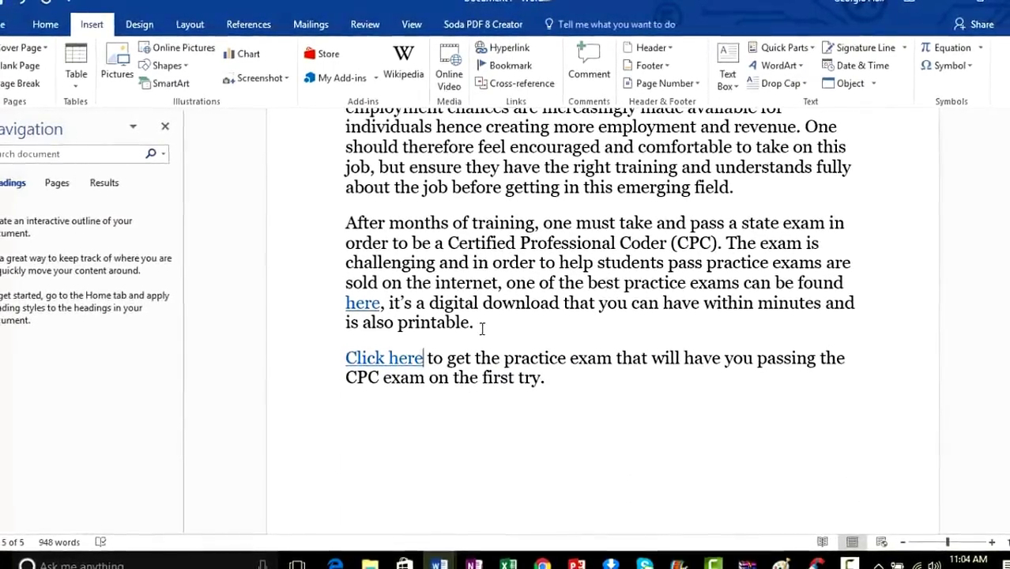
pyautogui.scroll(4, 763, 201)
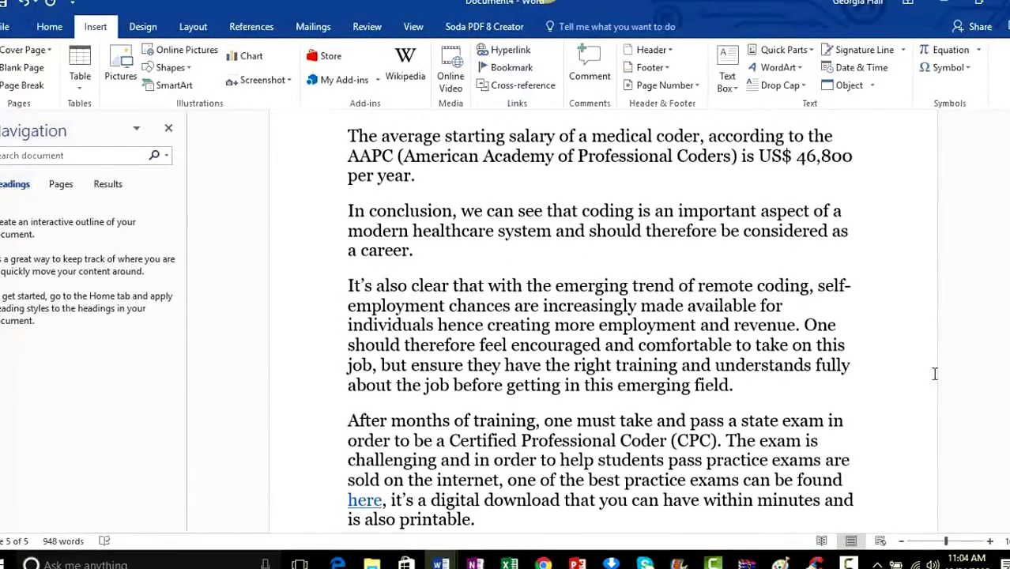
pyautogui.scroll(10, 673, 291)
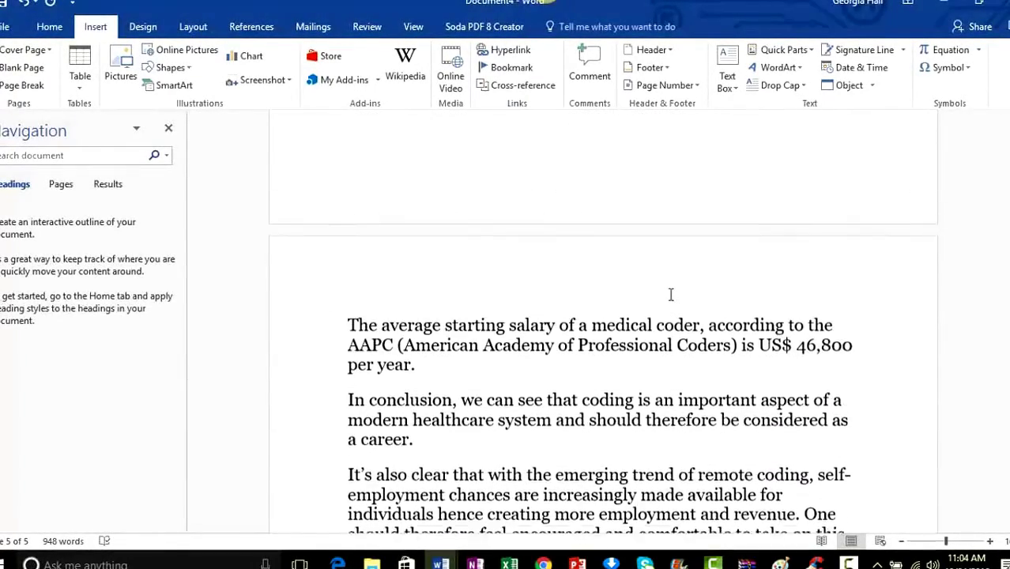
pyautogui.scroll(3, 674, 328)
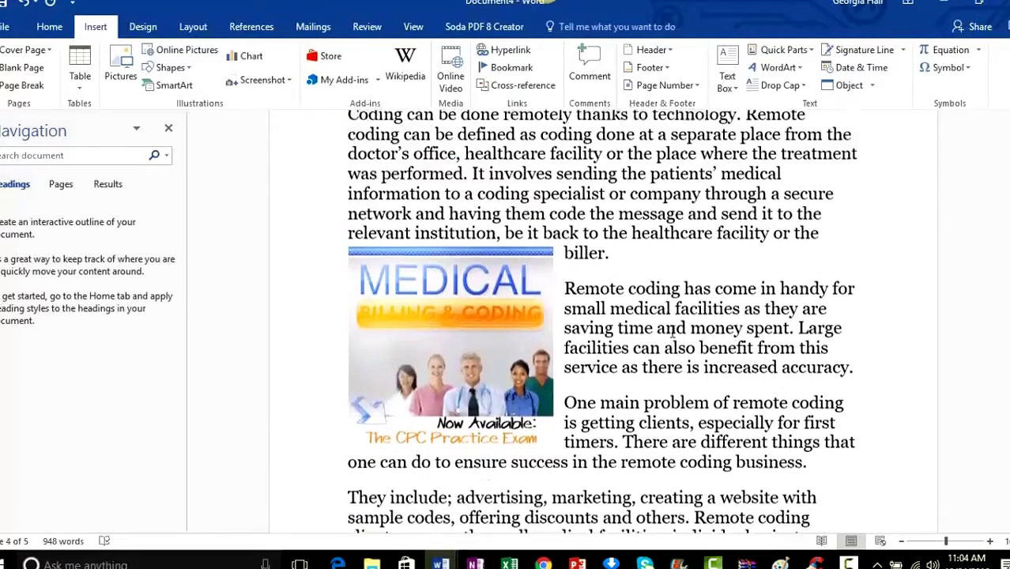
pyautogui.scroll(-12, 670, 331)
pyautogui.scroll(-9, 668, 335)
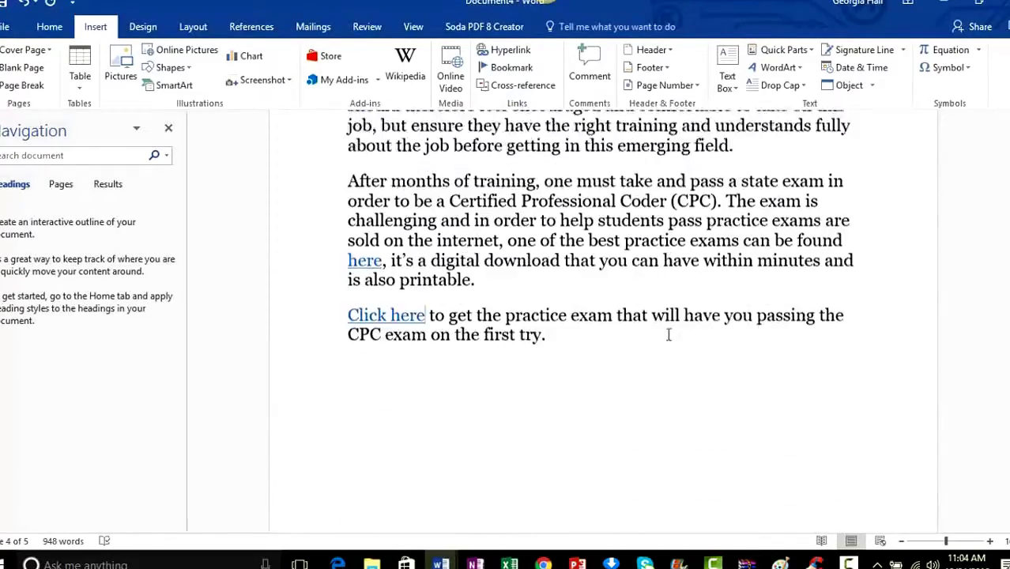
# - Move the Medical Billing & Coding picture up through the article to beside the paragraph beginning "If a patient comes to a healthcare facility"
pyautogui.scroll(11, 668, 334)
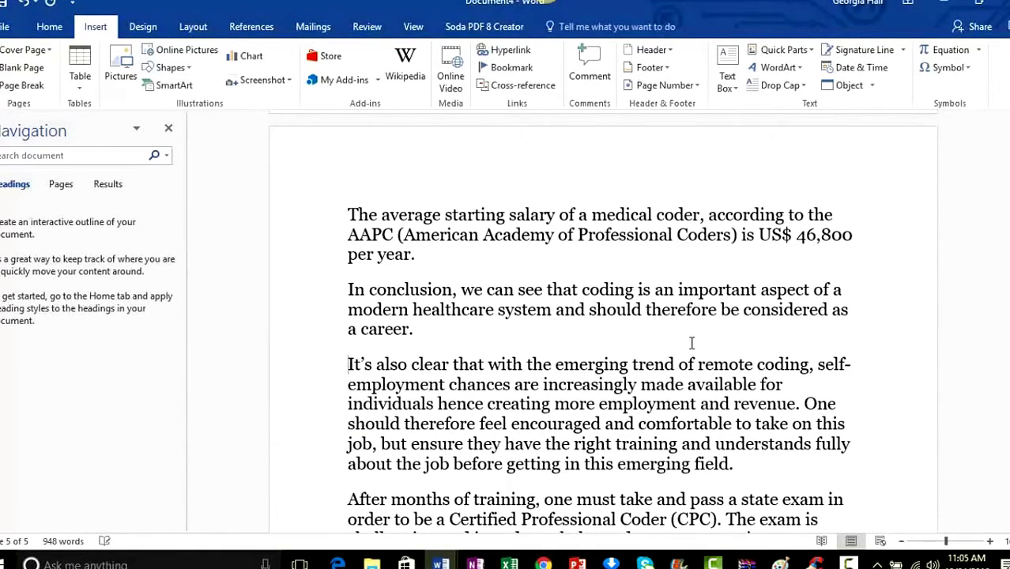
pyautogui.scroll(15, 692, 343)
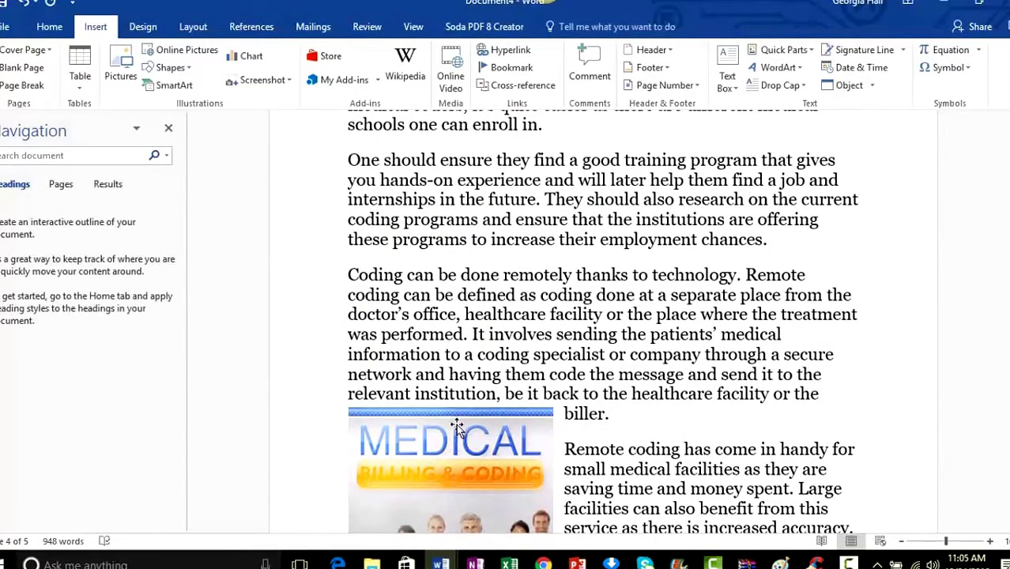
pyautogui.moveTo(459, 427); pyautogui.dragTo(456, 130)
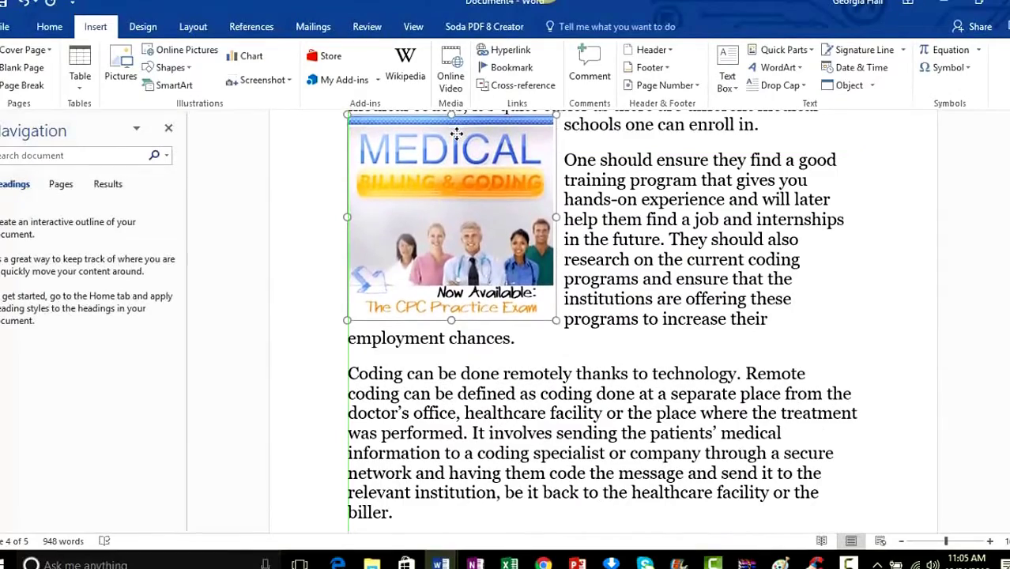
pyautogui.scroll(4, 798, 328)
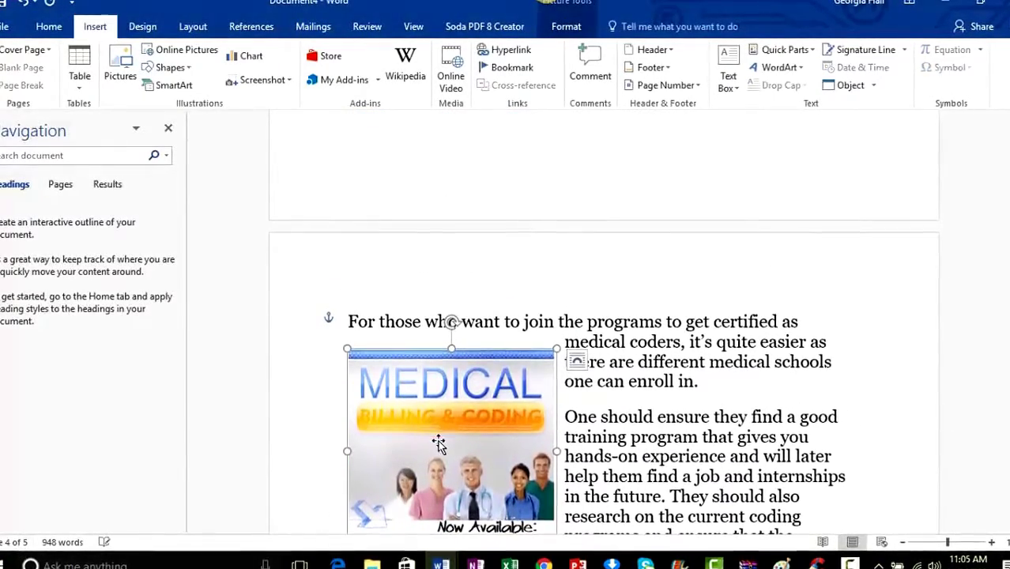
pyautogui.moveTo(459, 385); pyautogui.dragTo(485, 142)
pyautogui.scroll(3, 796, 343)
pyautogui.scroll(4, 797, 344)
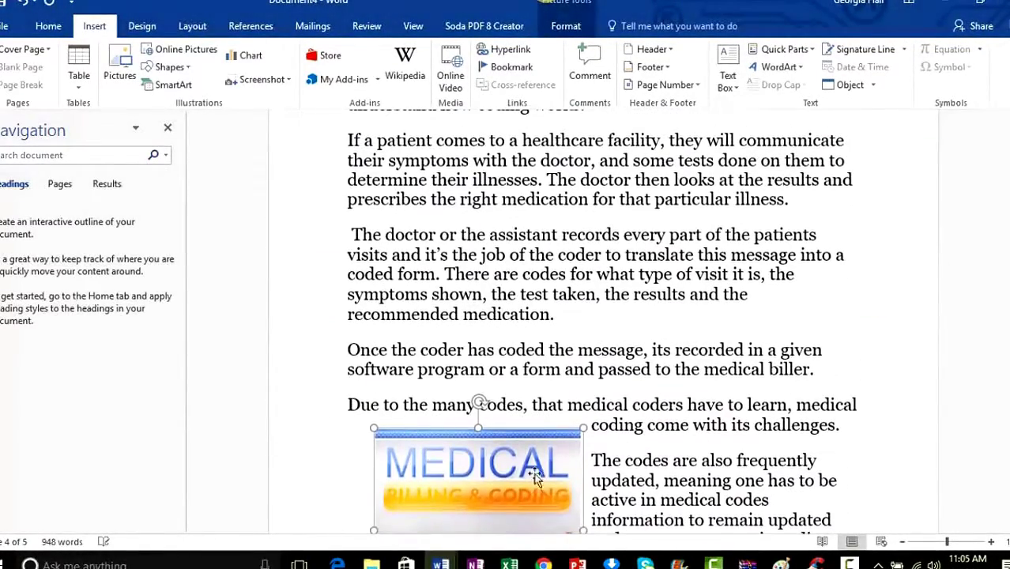
pyautogui.moveTo(477, 426); pyautogui.dragTo(435, 115)
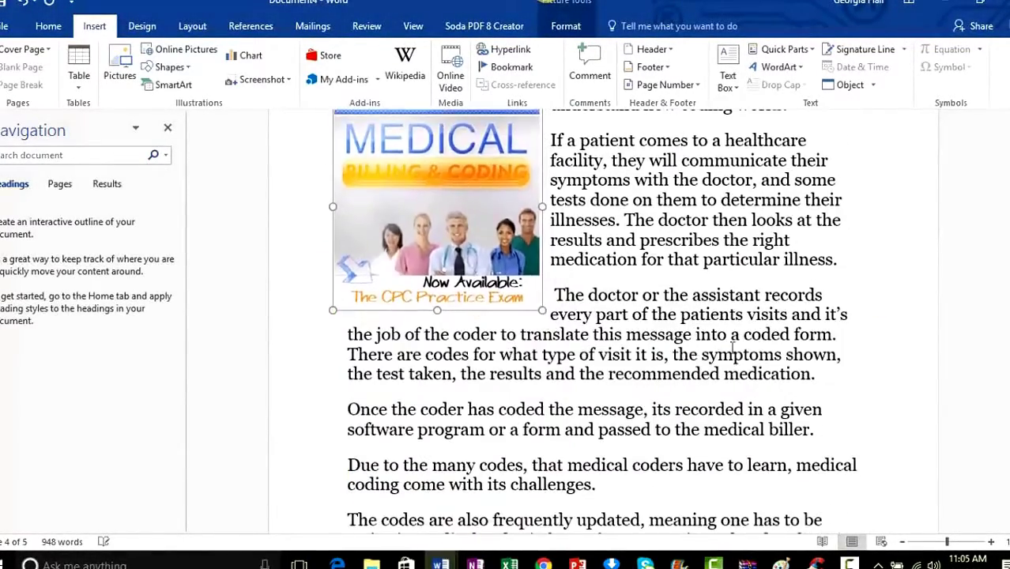
pyautogui.scroll(1, 800, 479)
pyautogui.scroll(4, 800, 478)
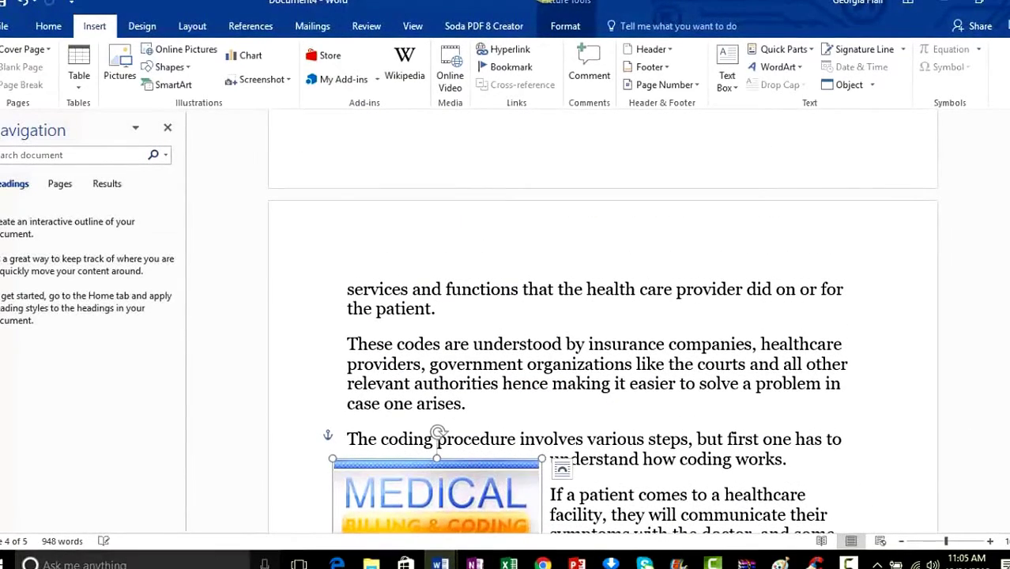
pyautogui.click(988, 425)
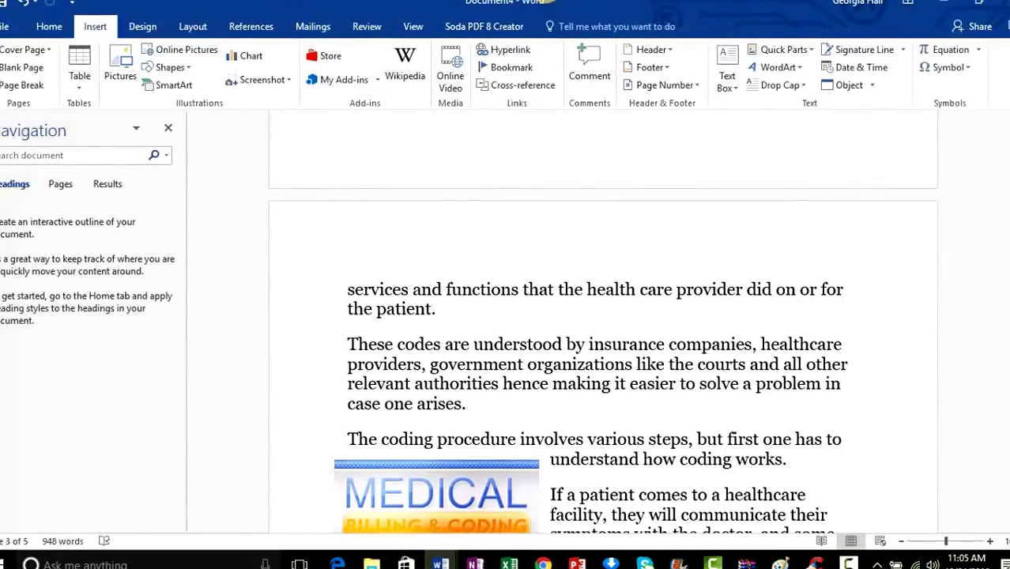
# - Insert the coding3 picture before the "In conclusion" paragraph, finding it by searching the Desktop for "codi"
pyautogui.scroll(-6, 880, 423)
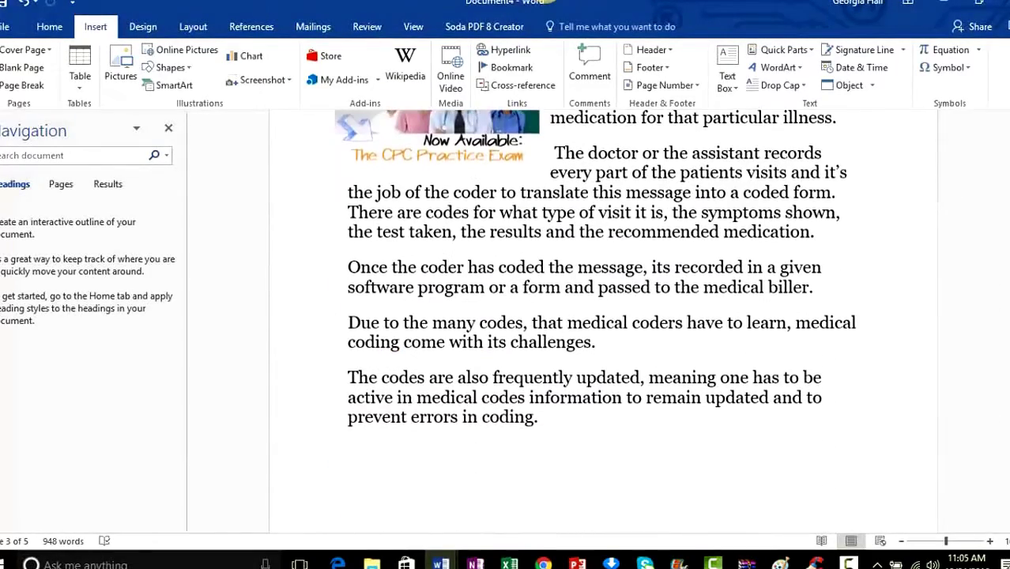
pyautogui.scroll(2, 879, 424)
pyautogui.scroll(-12, 671, 399)
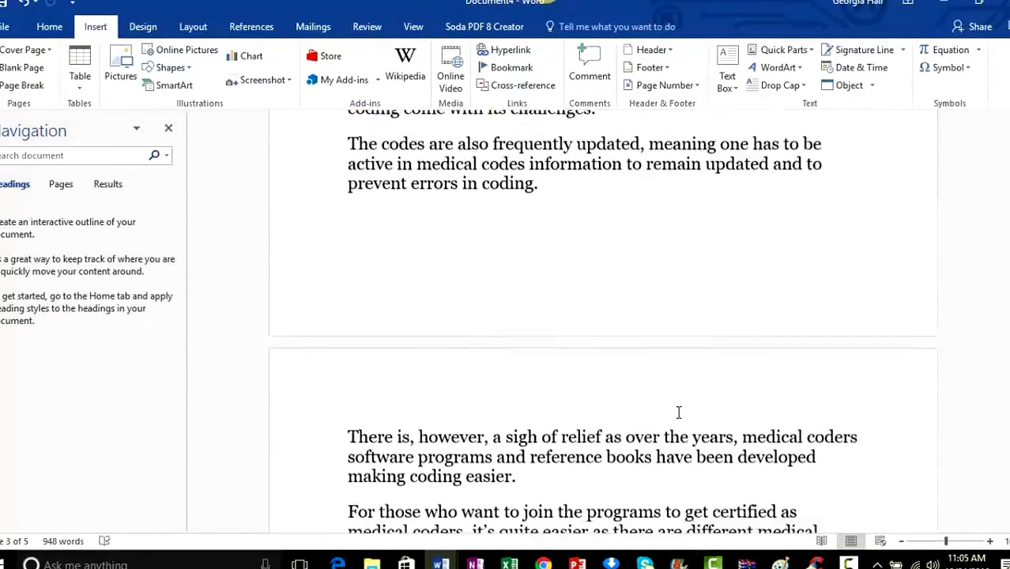
pyautogui.scroll(-8, 671, 399)
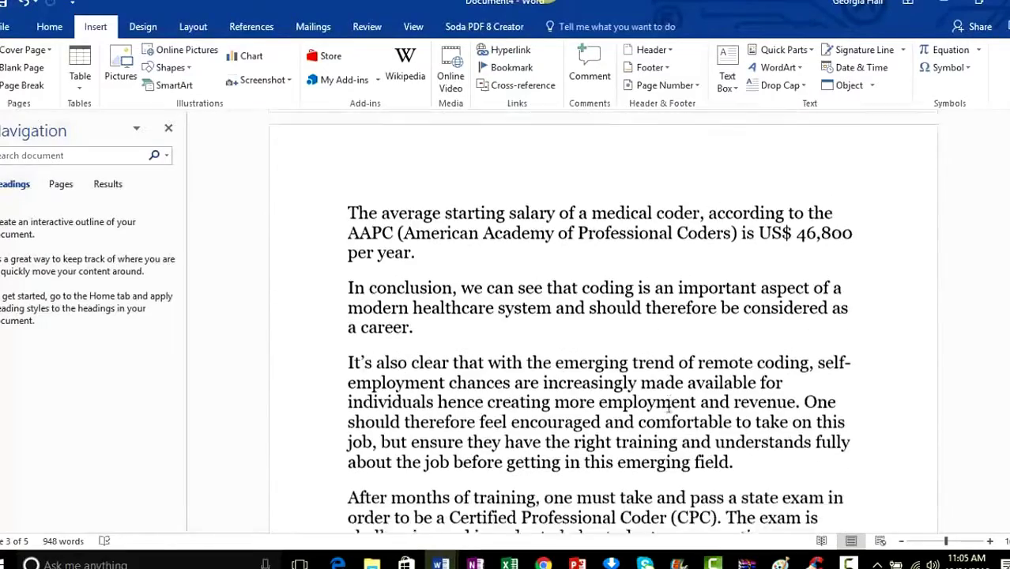
pyautogui.scroll(1, 668, 404)
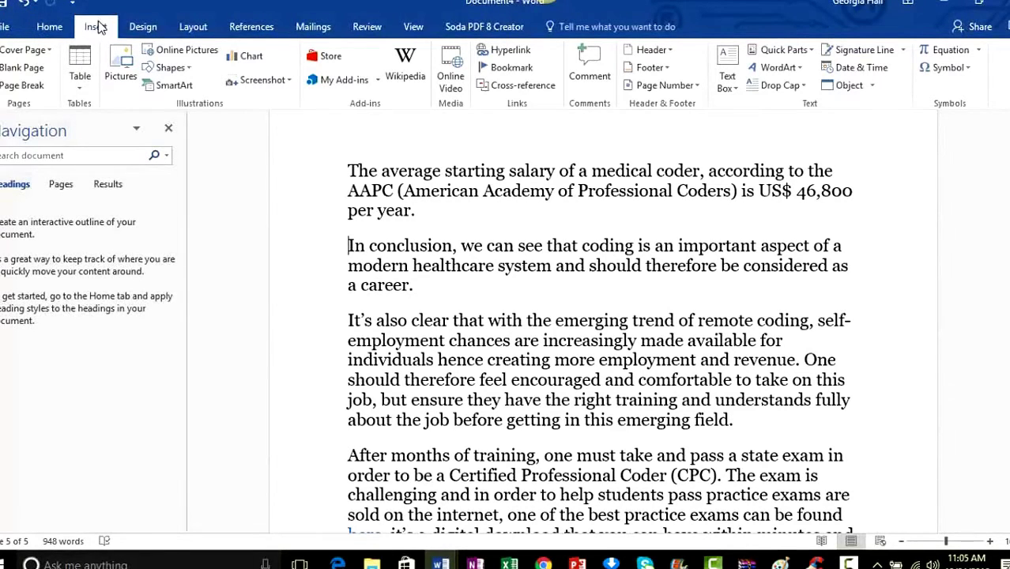
pyautogui.click(121, 61)
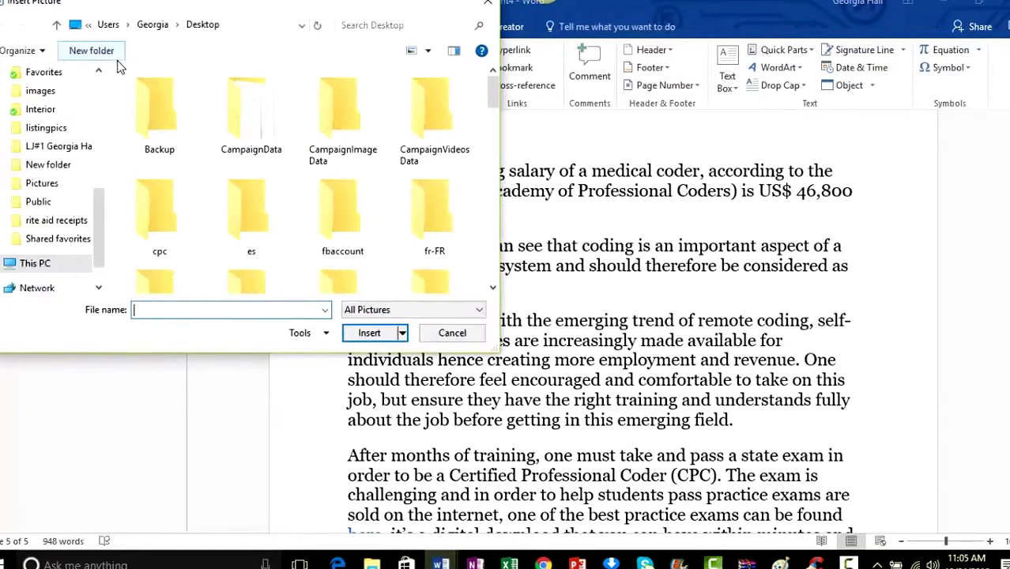
pyautogui.moveTo(97, 230); pyautogui.dragTo(108, 134)
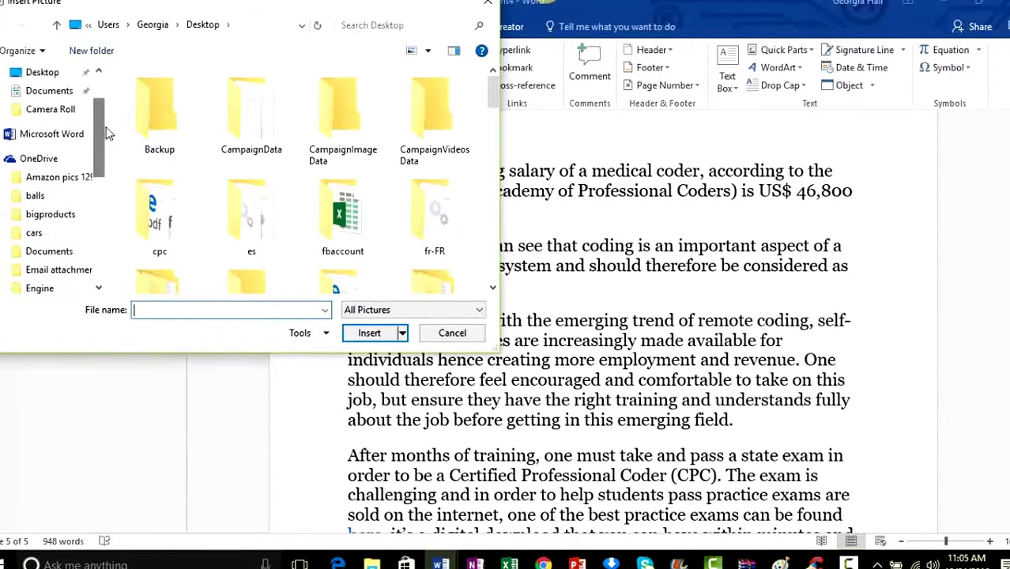
pyautogui.click(58, 73)
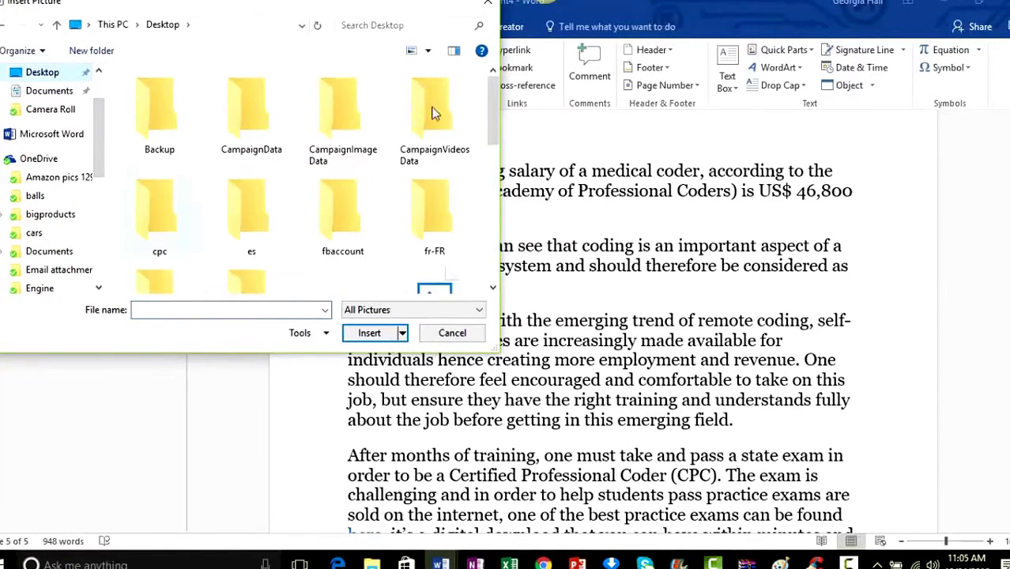
pyautogui.click(407, 26)
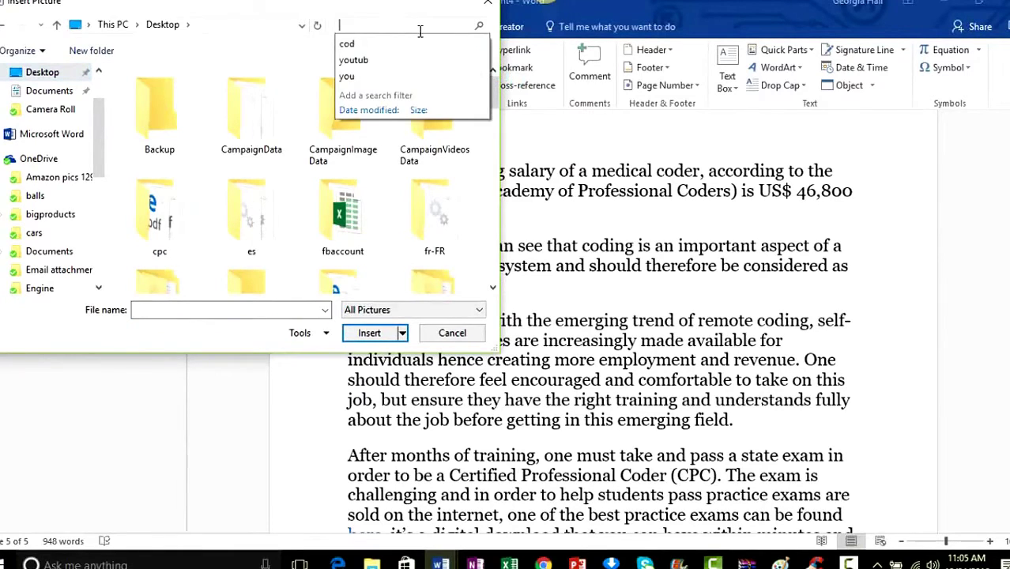
pyautogui.click(420, 31)
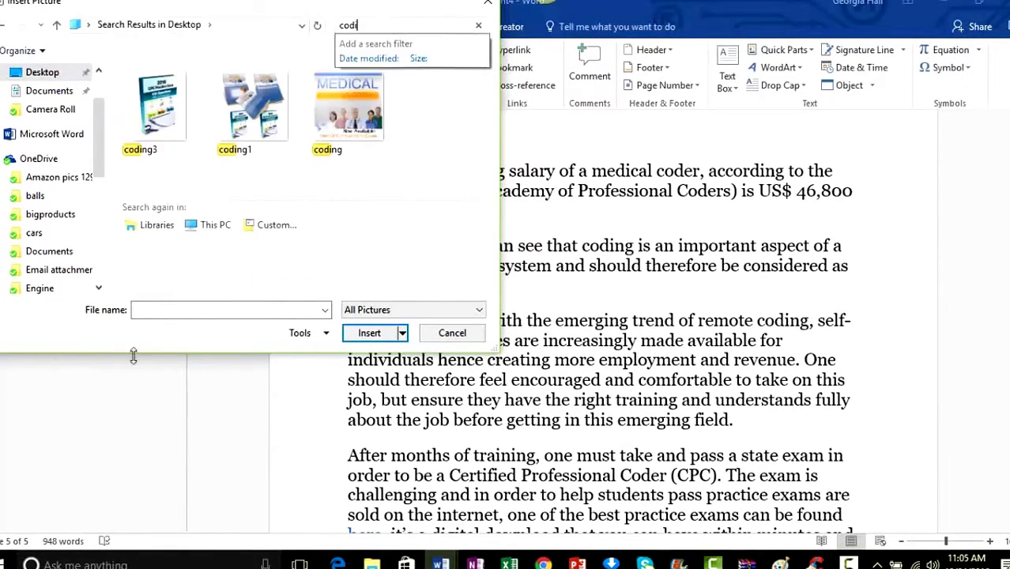
pyautogui.click(161, 111)
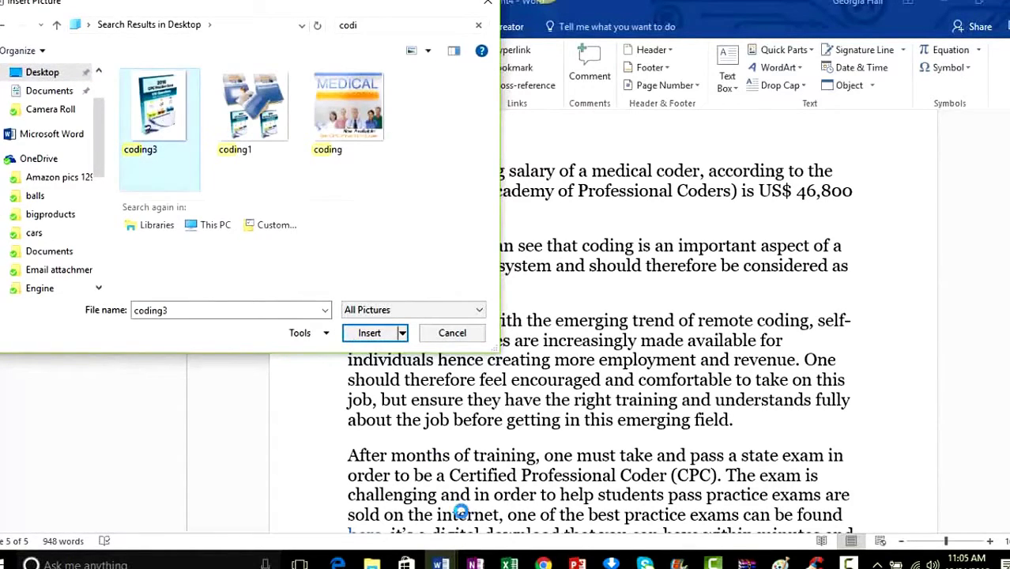
pyautogui.click(365, 332)
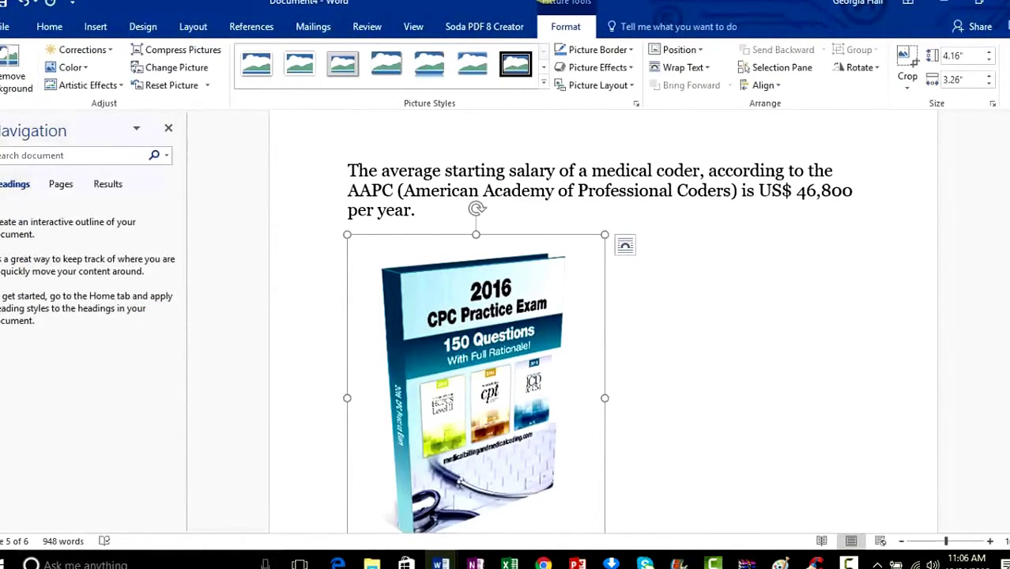
# - Shrink the 2016 CPC Practice Exam book picture proportionally to about 2.57" high by 2.02" wide
pyautogui.scroll(1, 601, 332)
pyautogui.scroll(-5, 601, 331)
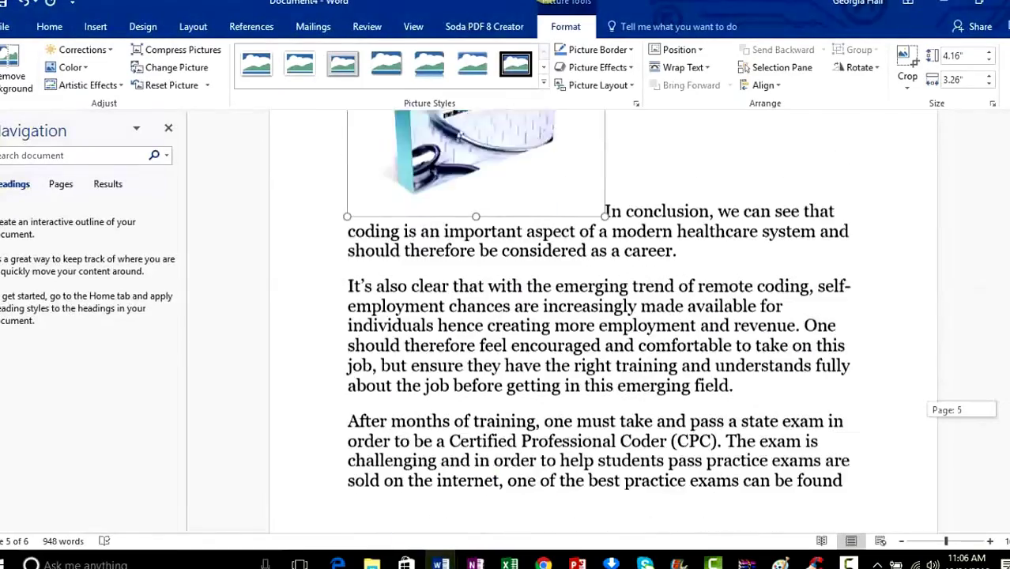
pyautogui.scroll(3, 601, 331)
pyautogui.scroll(1, 600, 332)
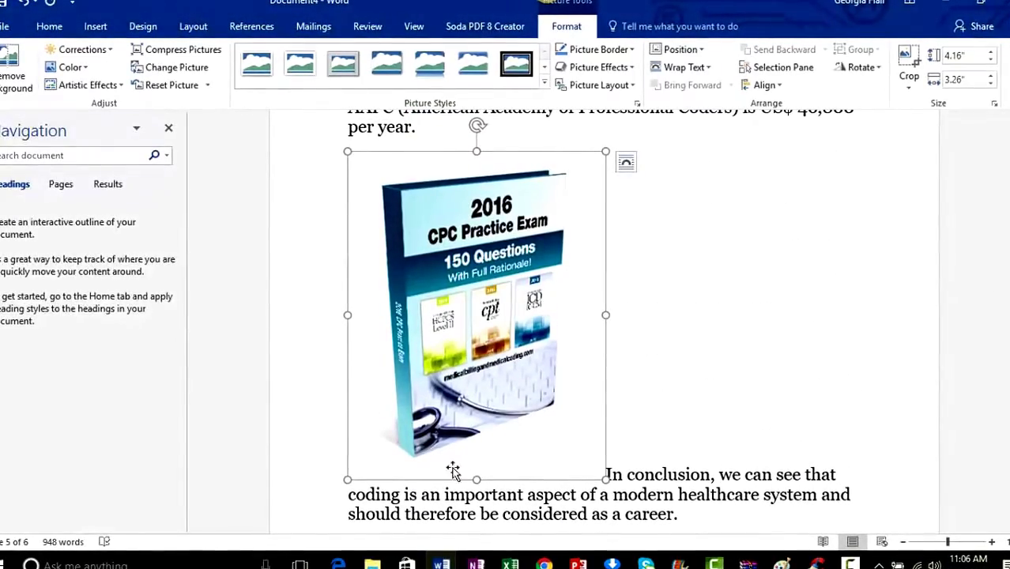
pyautogui.moveTo(605, 479); pyautogui.dragTo(506, 335)
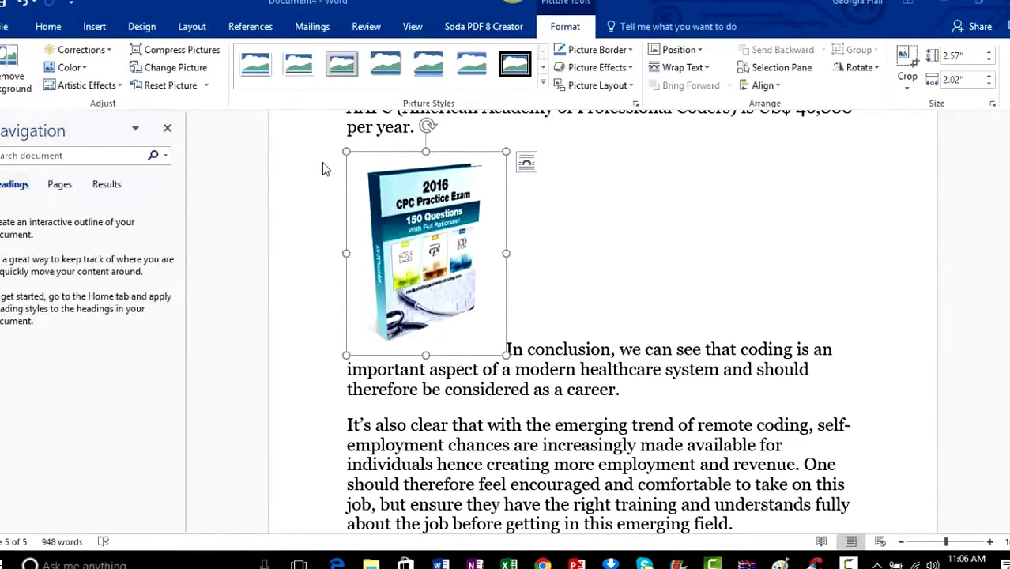
# - Apply Through text wrapping to the 2016 CPC Practice Exam book picture and leave the picture selected
pyautogui.click(526, 165)
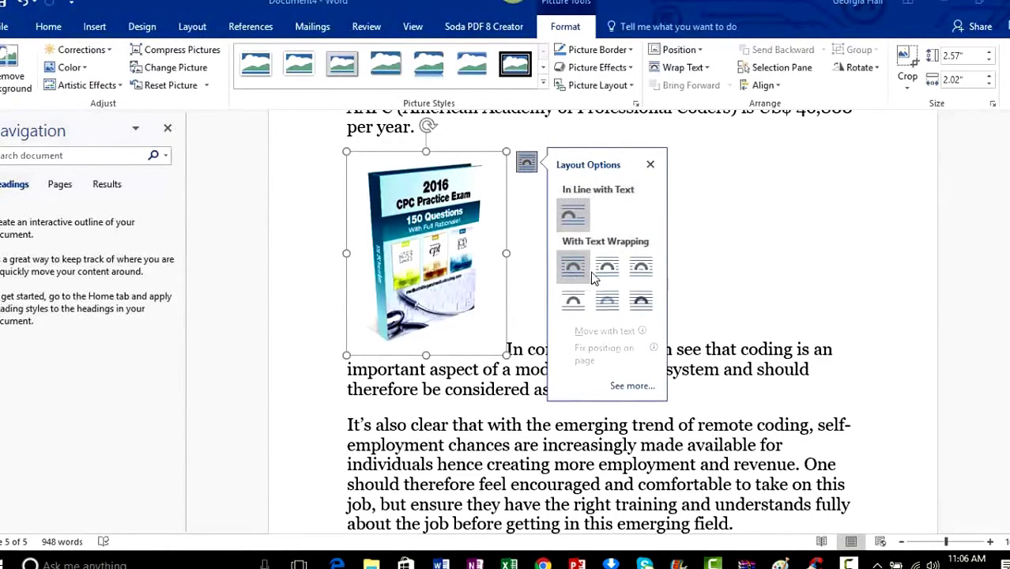
pyautogui.click(640, 268)
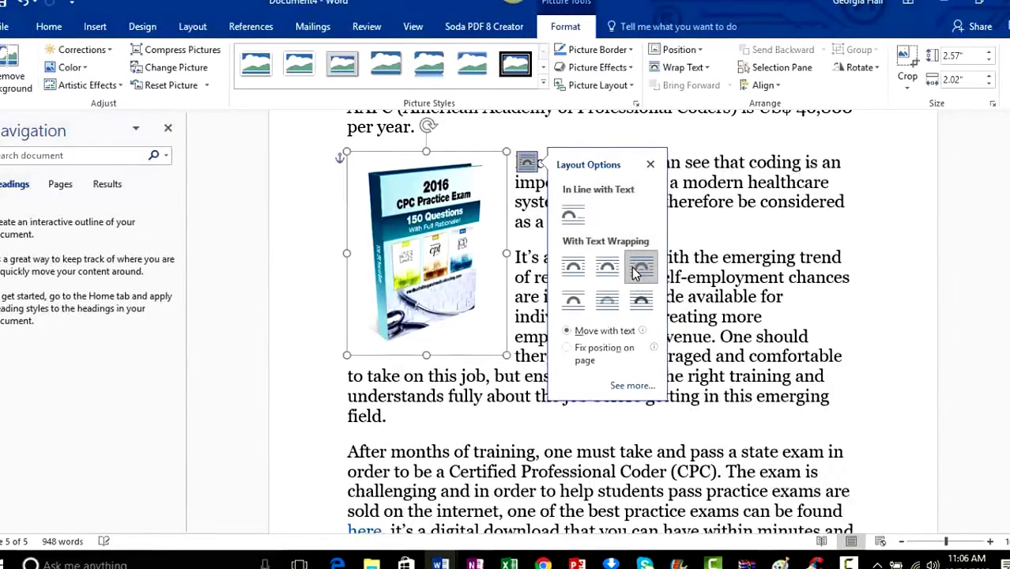
pyautogui.click(911, 237)
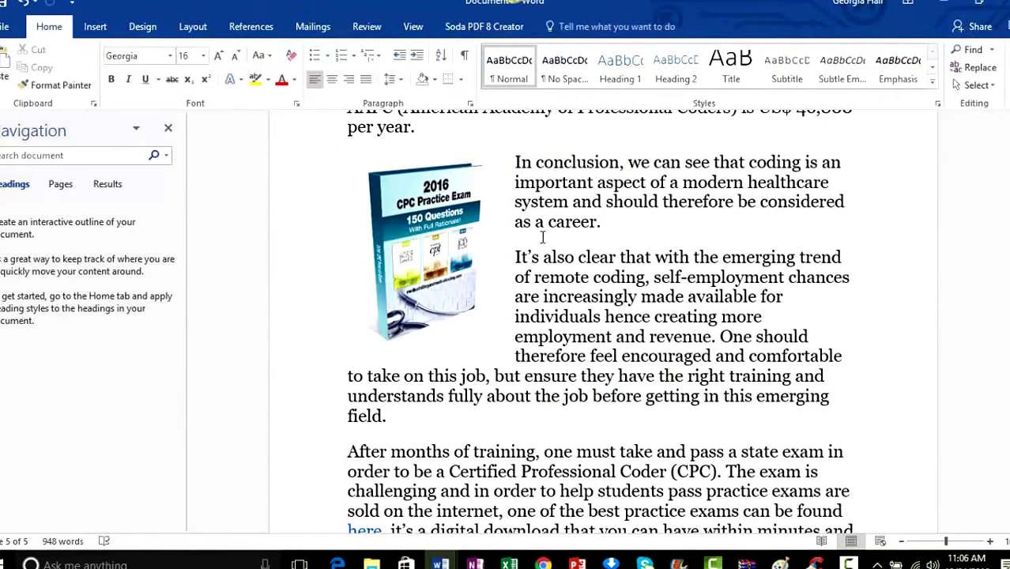
pyautogui.click(427, 244)
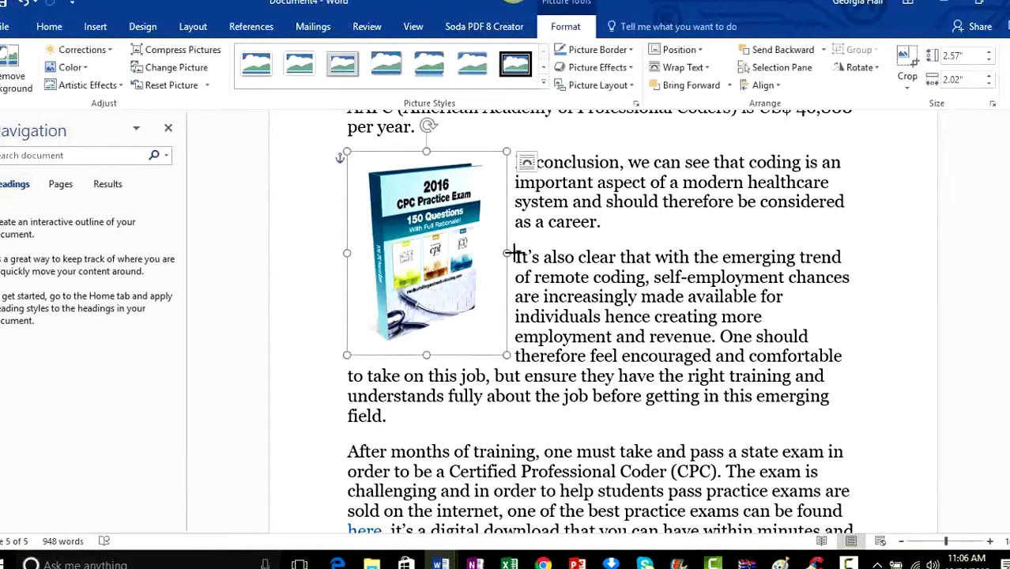
pyautogui.moveTo(513, 252); pyautogui.dragTo(550, 255)
pyautogui.click(889, 221)
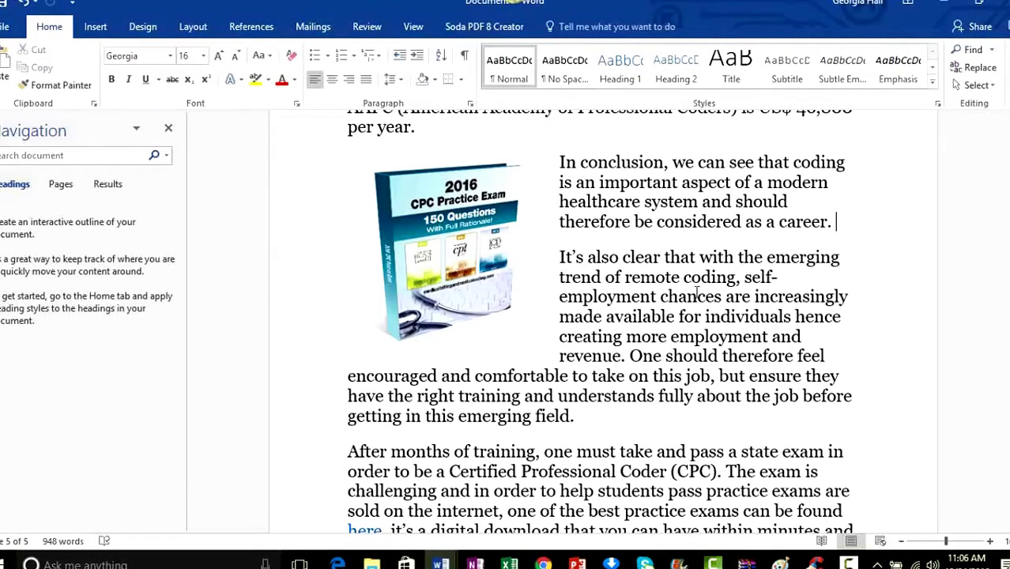
pyautogui.click(483, 285)
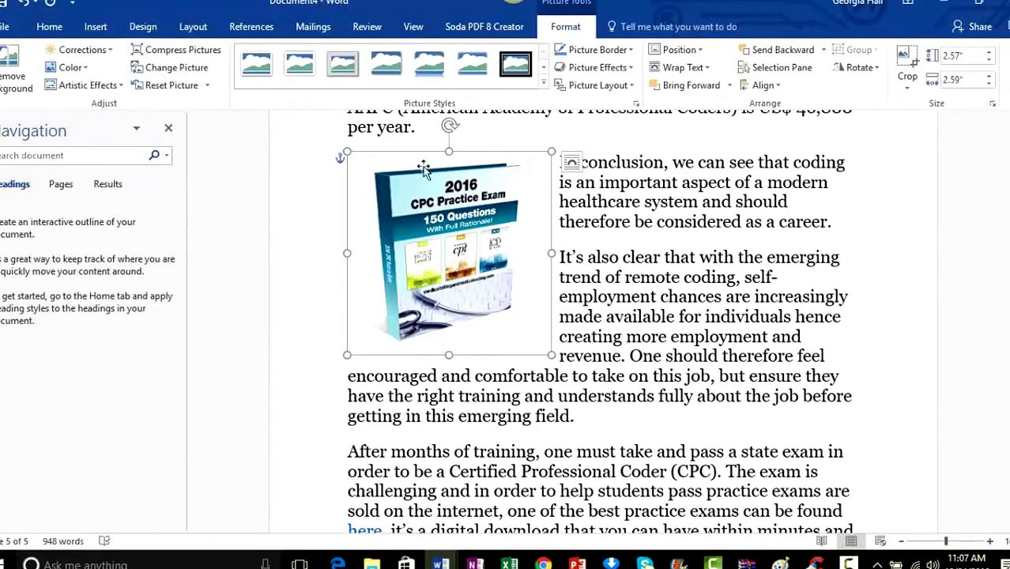
pyautogui.rightClick(504, 209)
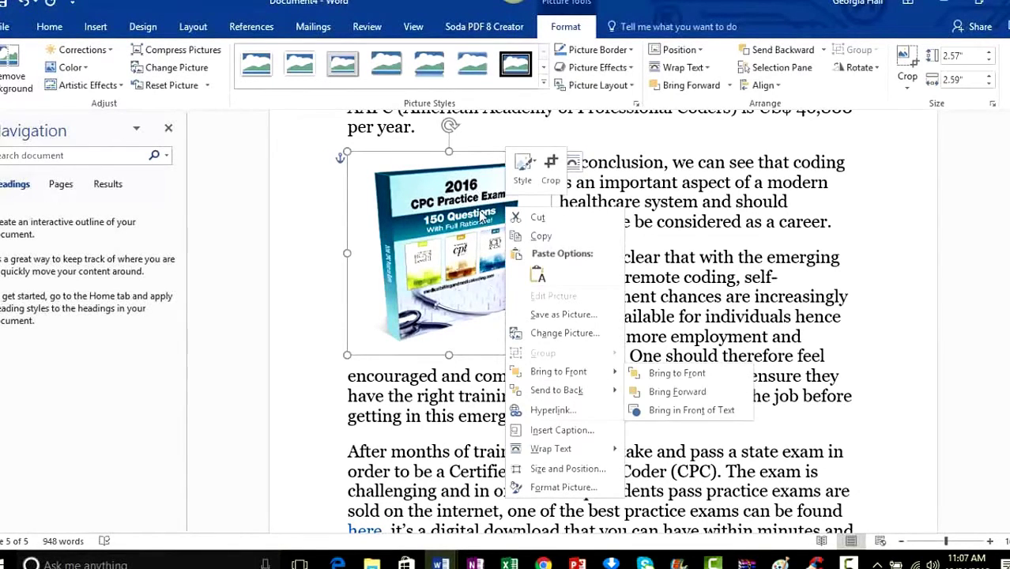
pyautogui.moveTo(540, 381)
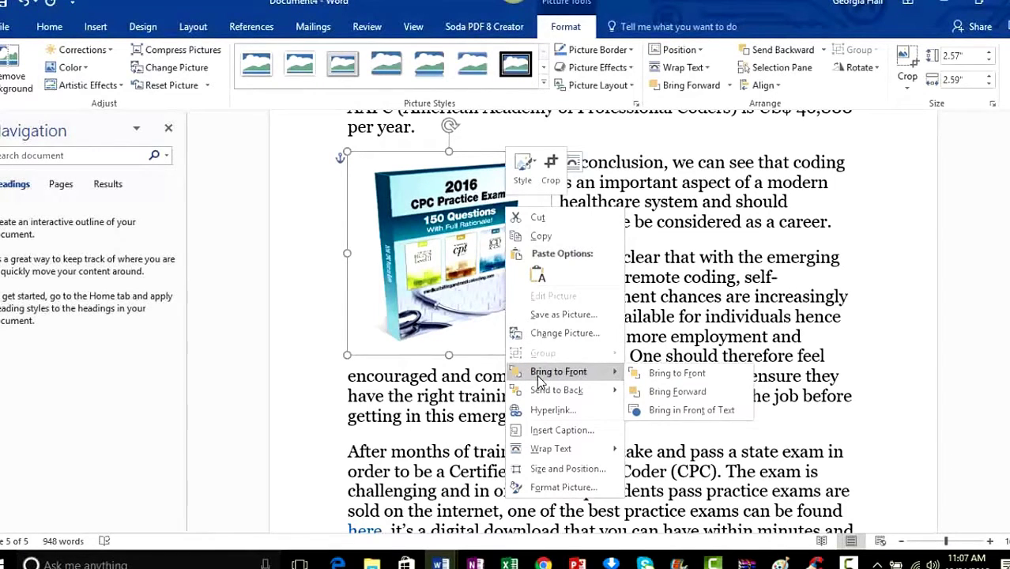
pyautogui.click(552, 409)
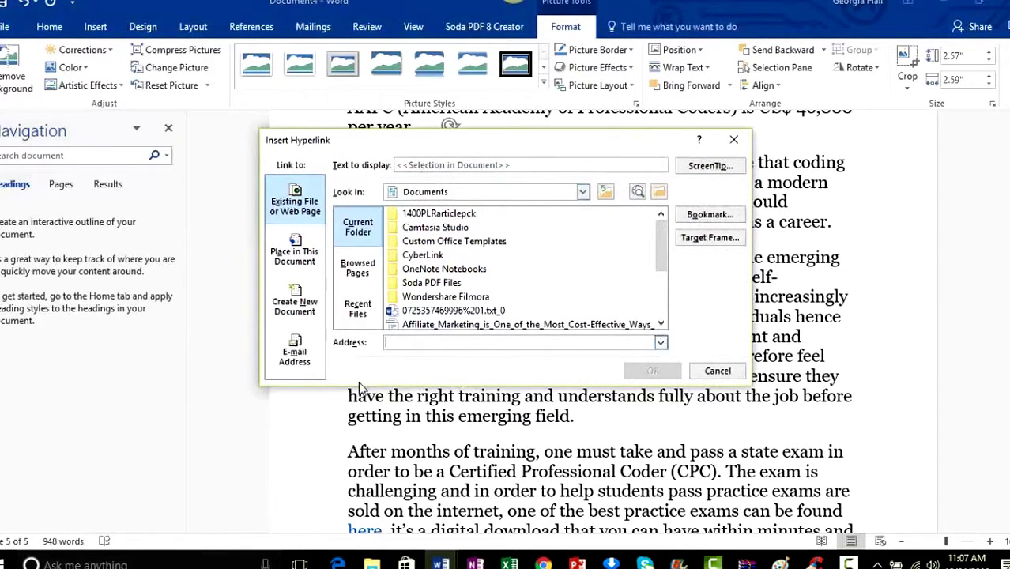
pyautogui.rightClick(412, 345)
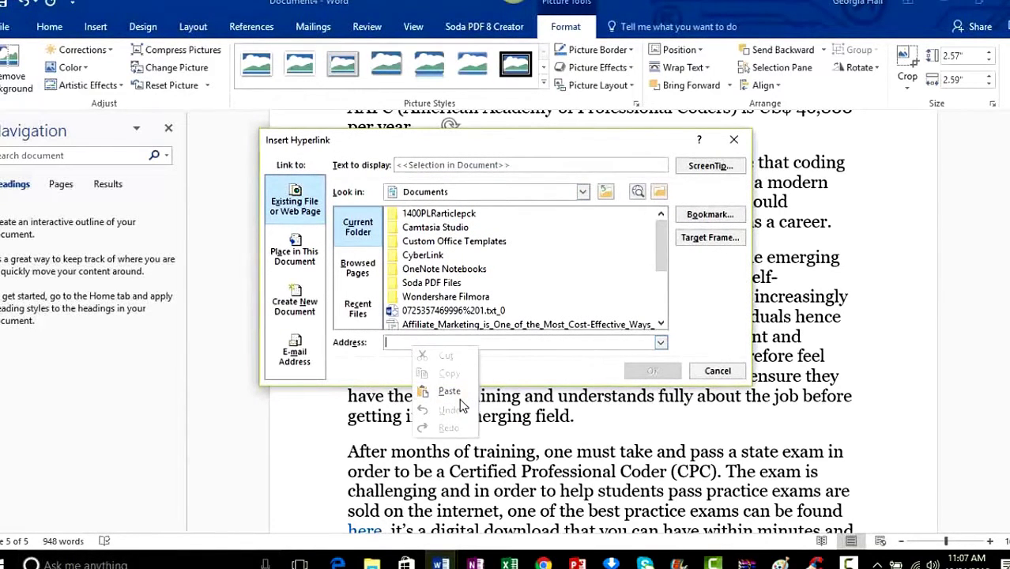
pyautogui.click(455, 403)
pyautogui.click(661, 371)
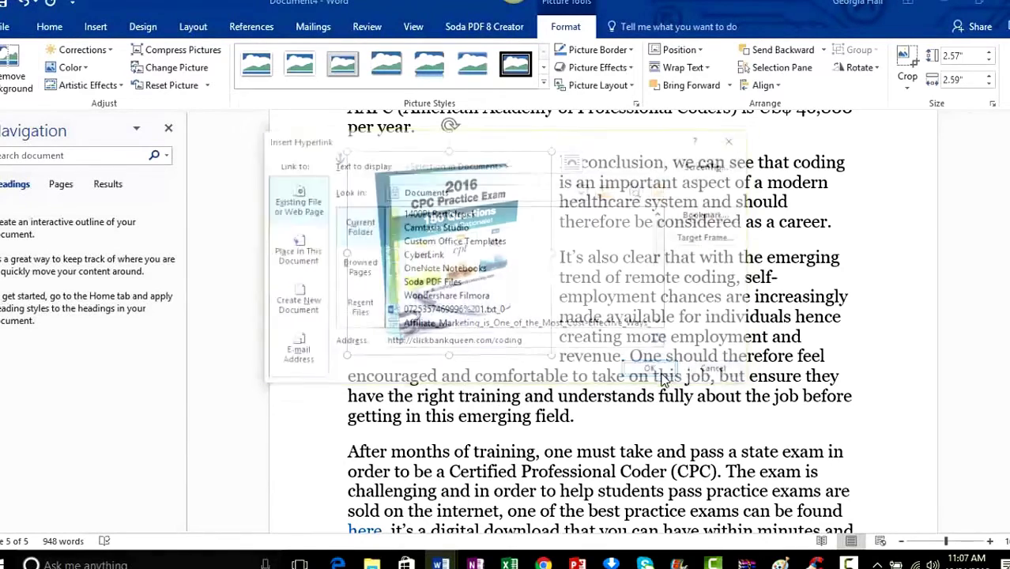
pyautogui.click(897, 313)
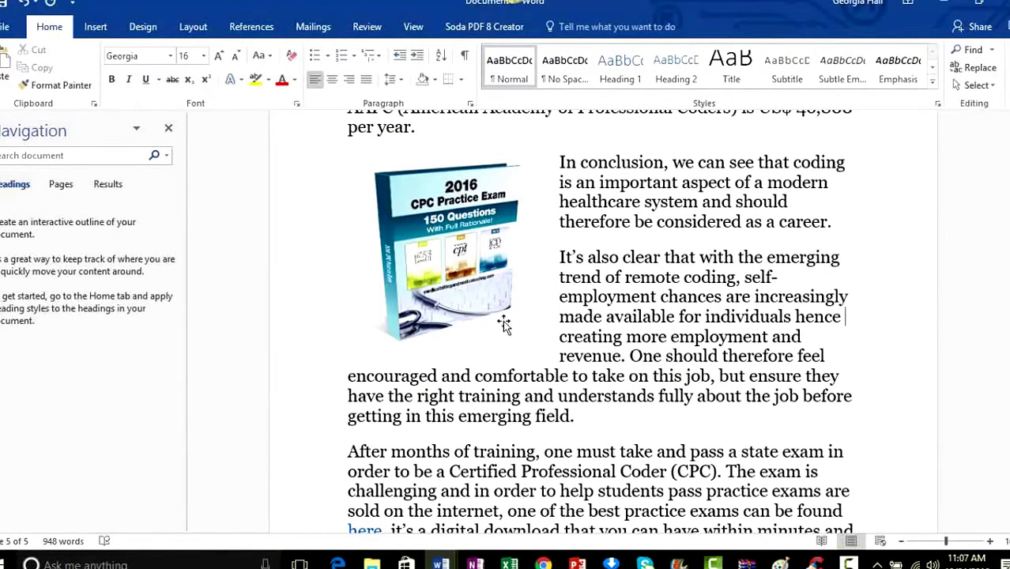
# - Review the whole article, from its closing links at the end back up to the title and first picture
pyautogui.scroll(-4, 534, 245)
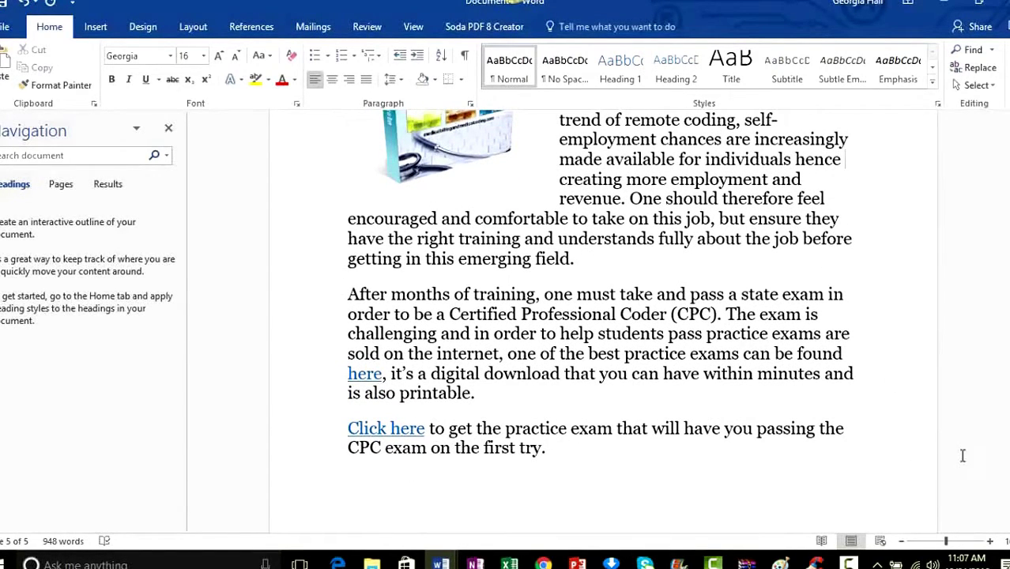
pyautogui.scroll(-5, 938, 387)
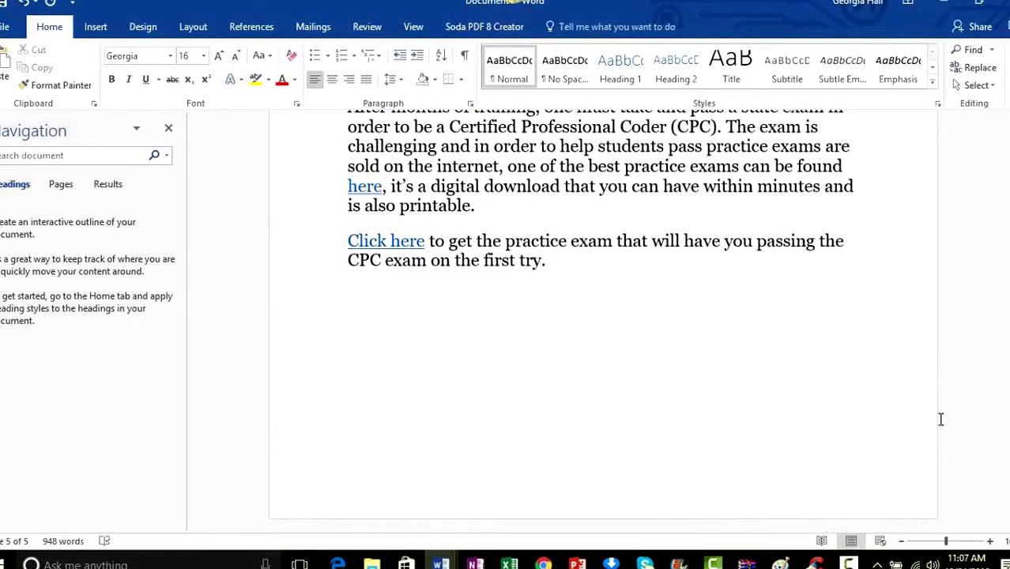
pyautogui.scroll(20, 980, 437)
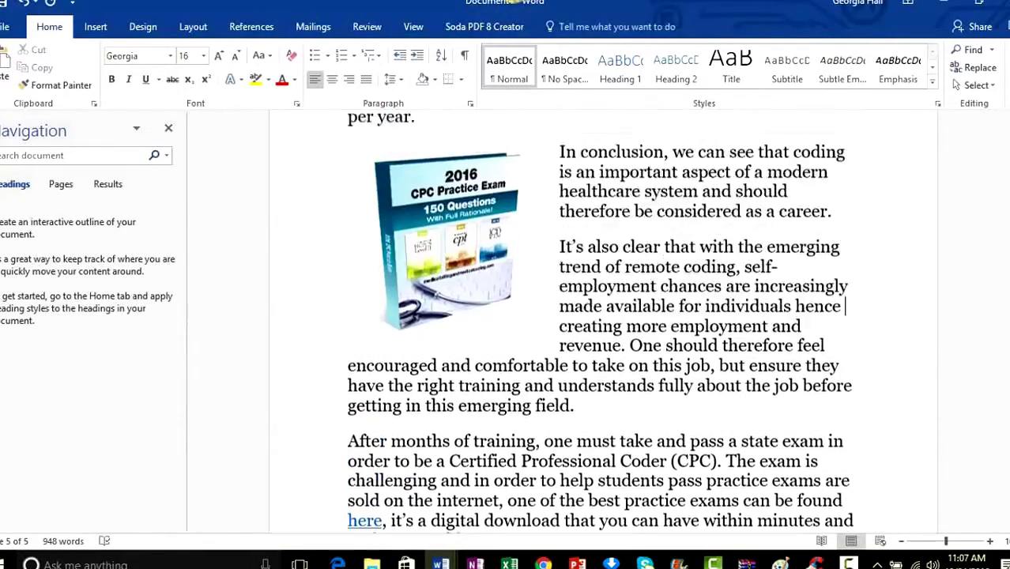
pyautogui.scroll(20, 987, 454)
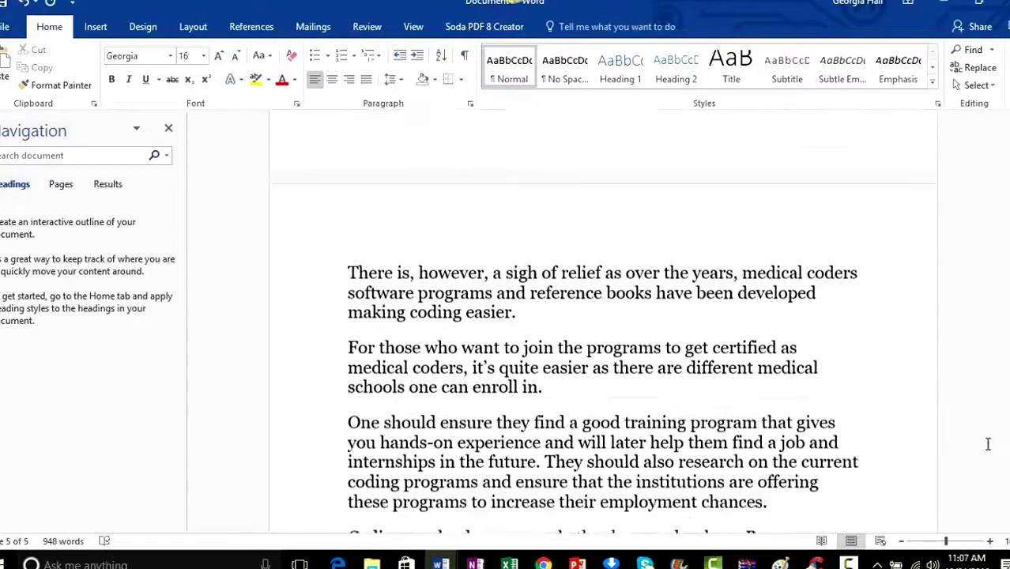
pyautogui.scroll(20, 971, 445)
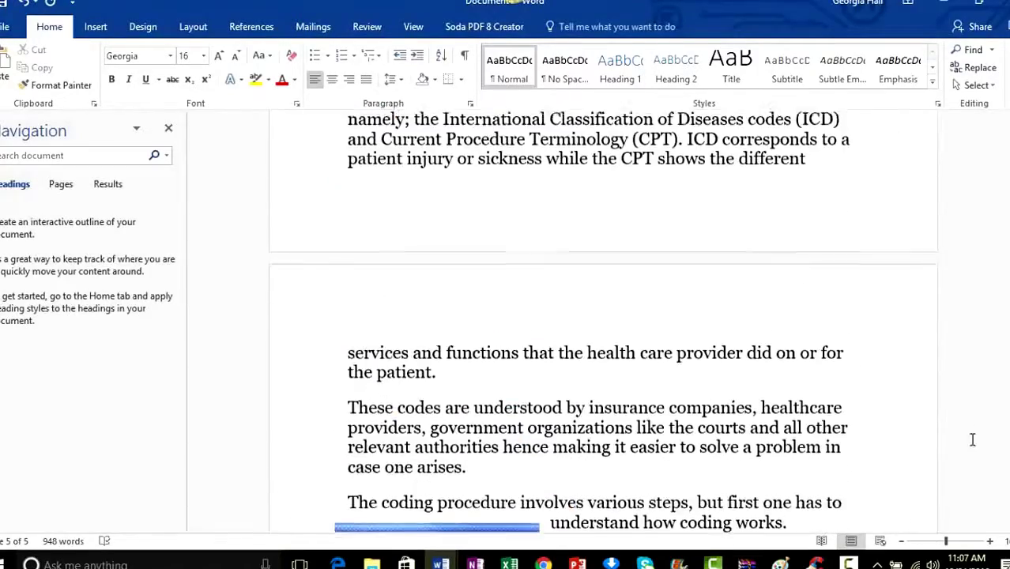
pyautogui.scroll(15, 969, 453)
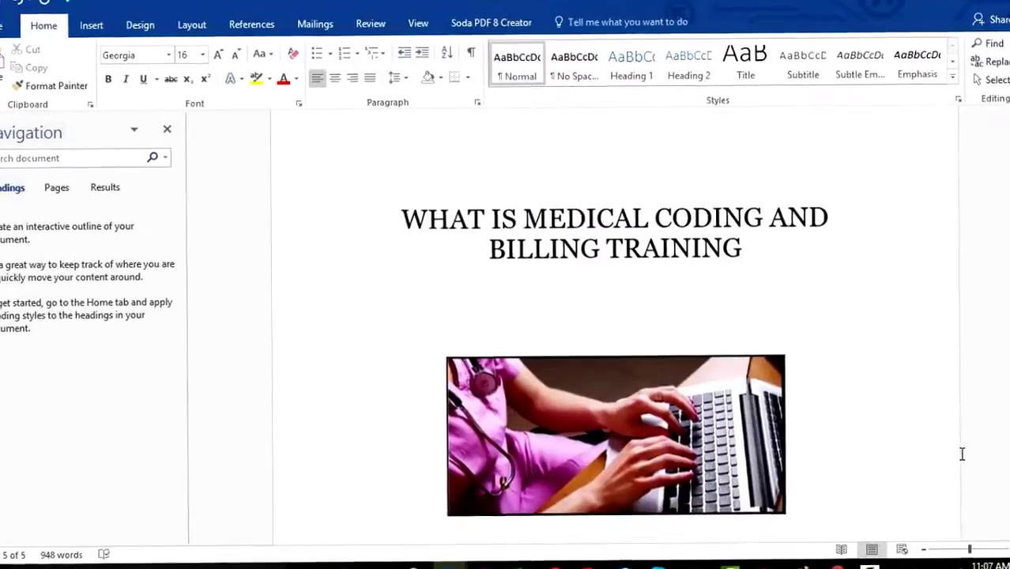
pyautogui.scroll(3, 961, 453)
pyautogui.scroll(-5, 958, 451)
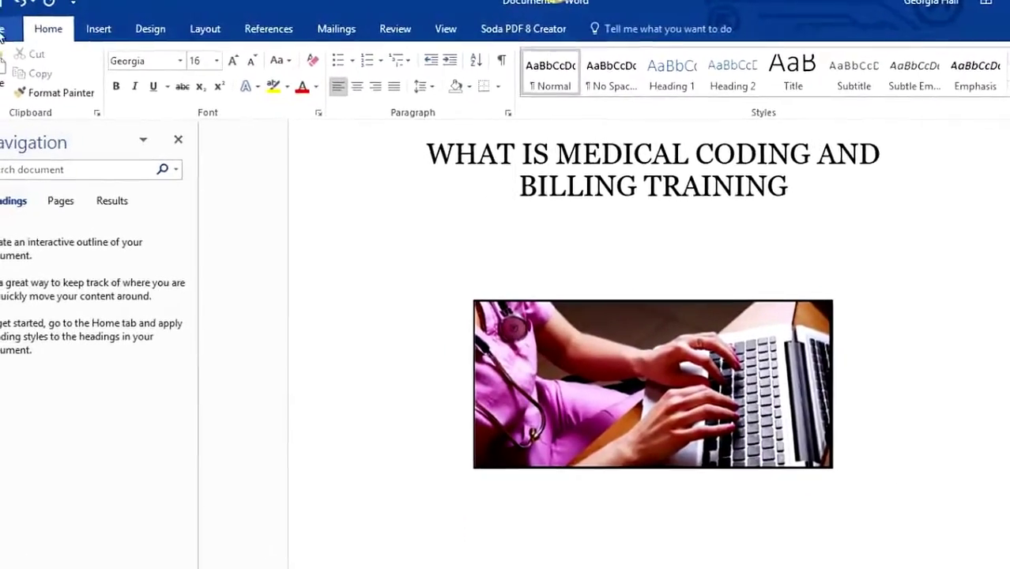
# - Open the Save As options for the finished article
pyautogui.hotkey('alt', 'f')
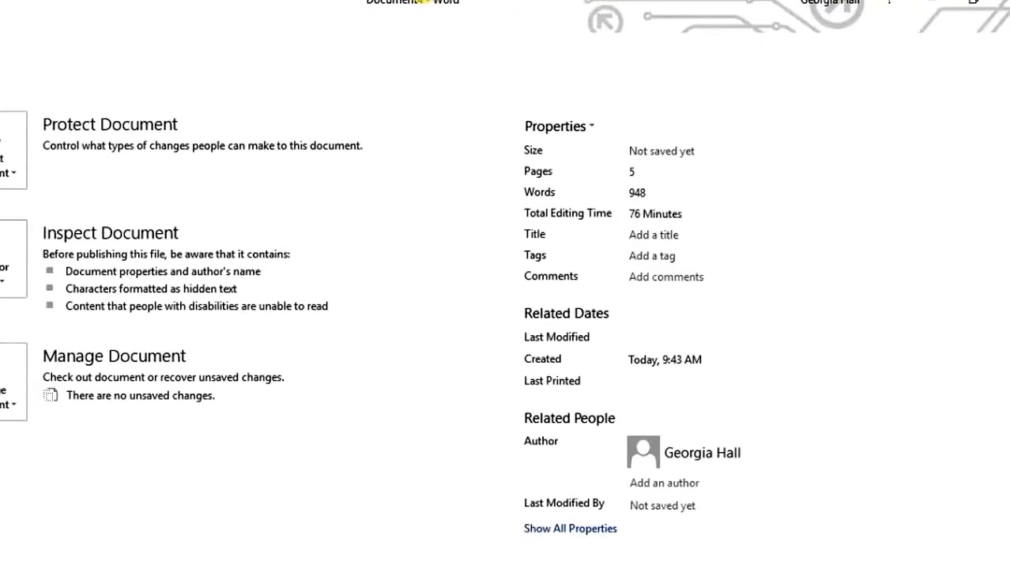
pyautogui.press('a')
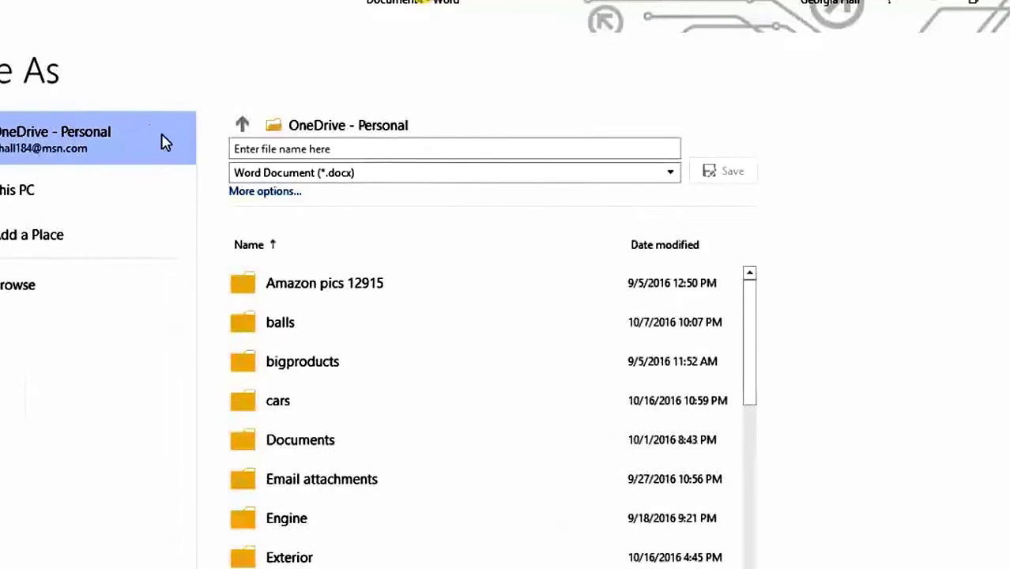
pyautogui.click(274, 150)
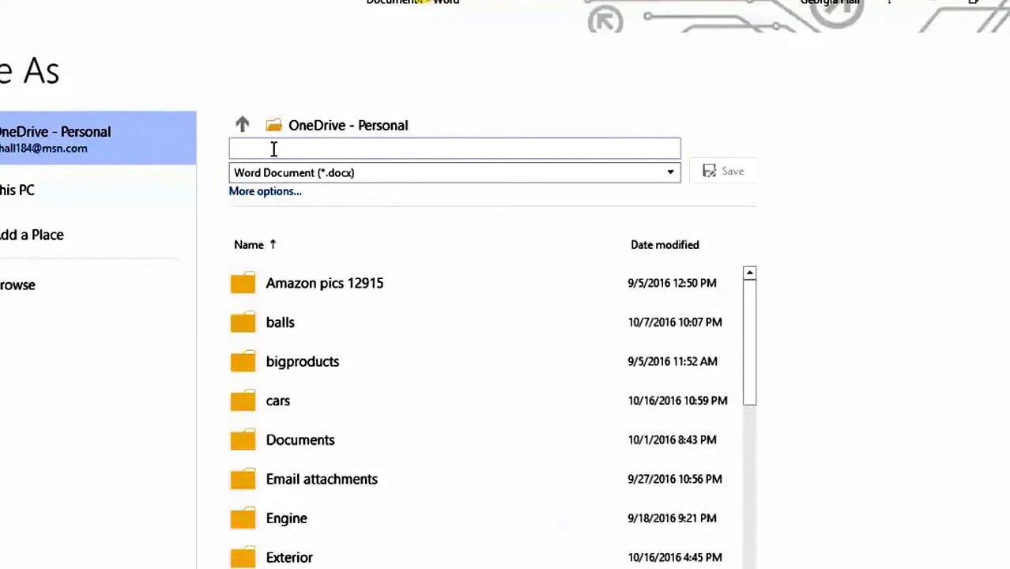
pyautogui.write('medicalcoding')
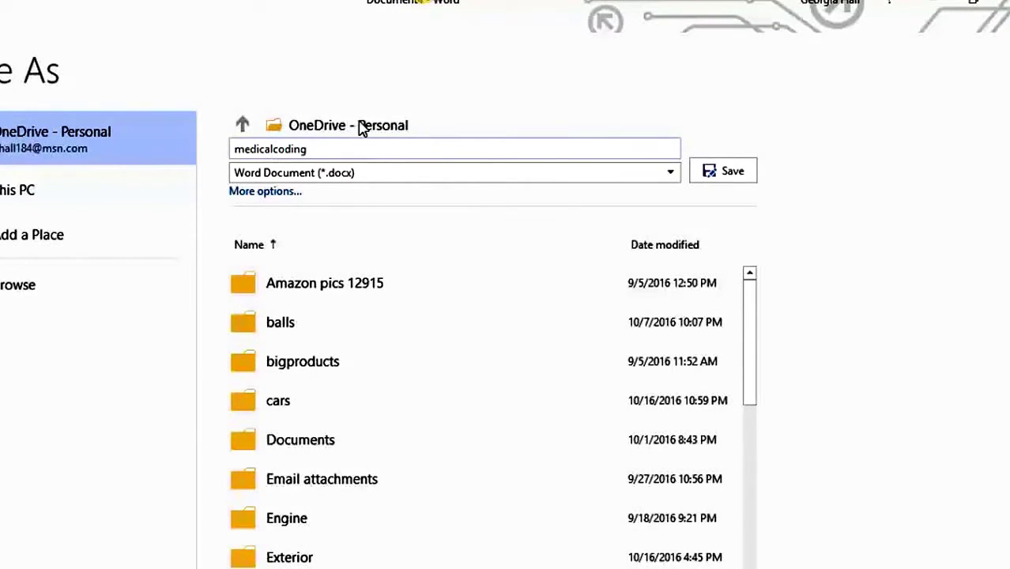
pyautogui.click(673, 176)
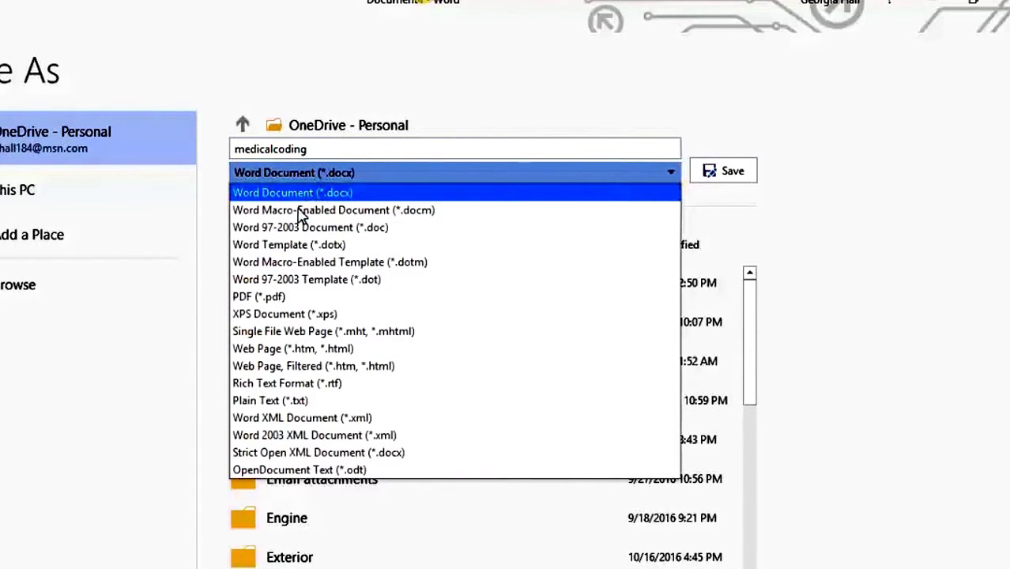
pyautogui.click(275, 300)
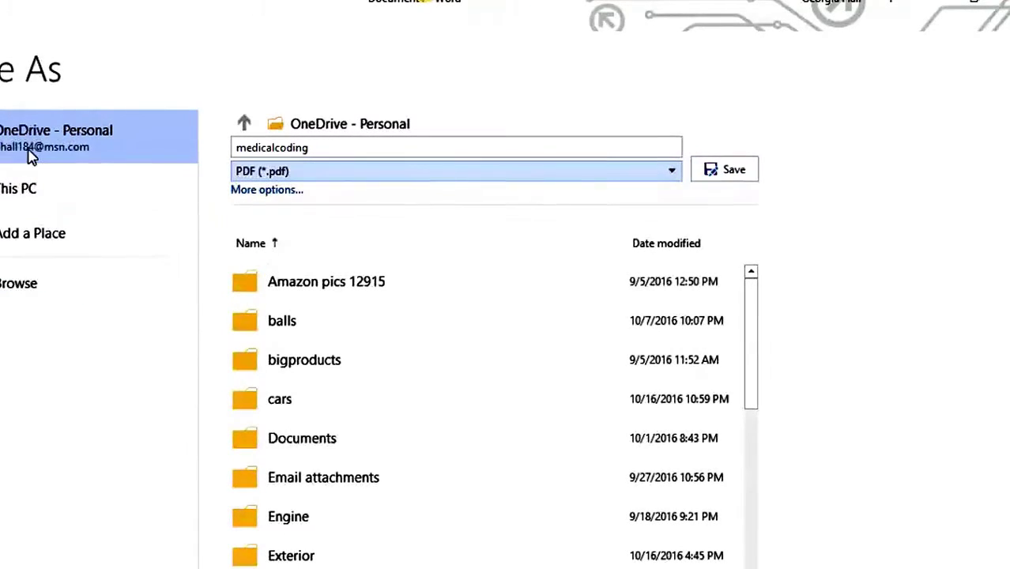
# - Save the article to the Desktop as a PDF, keeping the suggested name WHAT IS MEDICAL CODING AND BILLING TRAINING
pyautogui.click(18, 289)
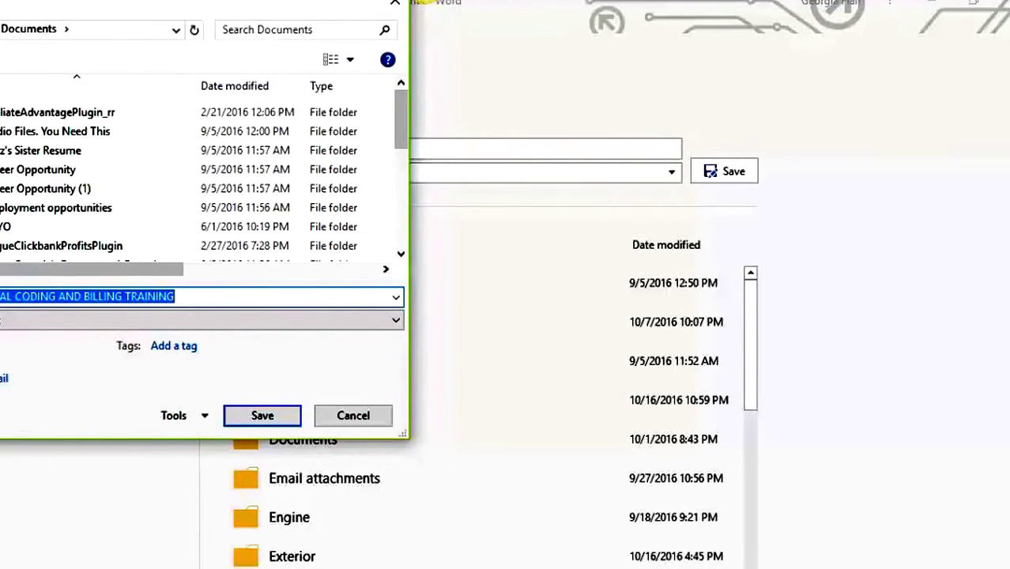
pyautogui.click(4, 419)
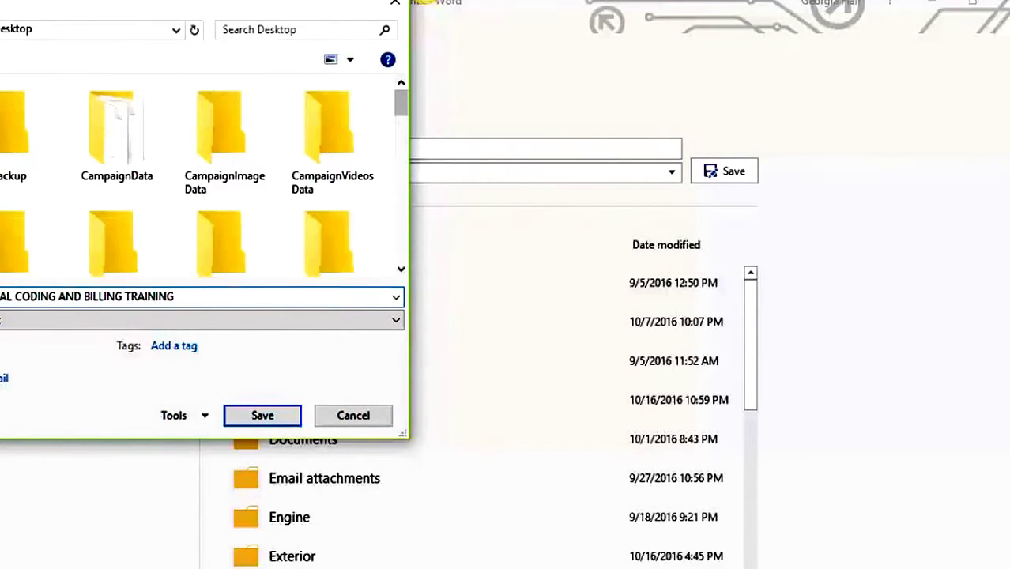
pyautogui.click(395, 320)
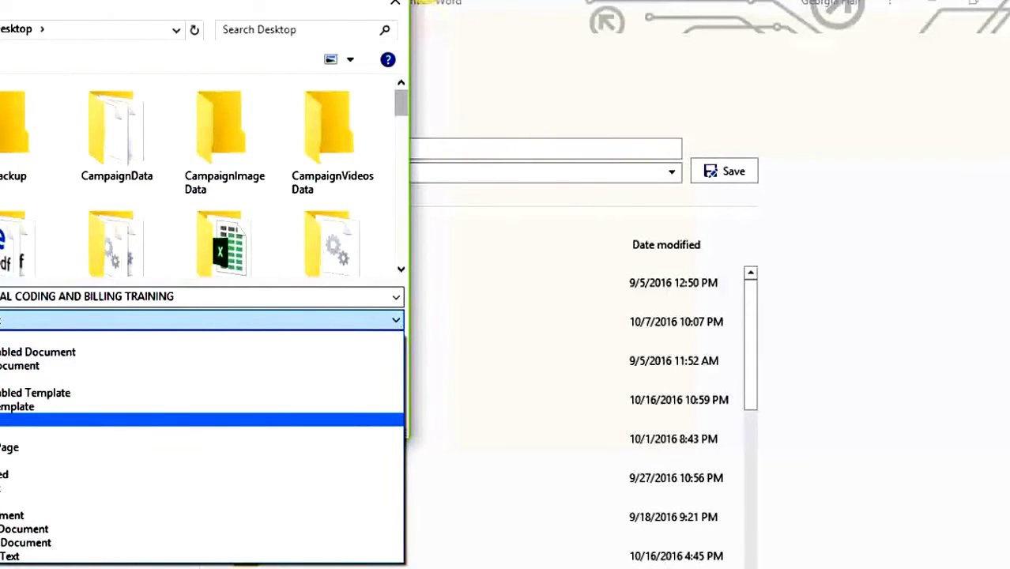
pyautogui.click(4, 419)
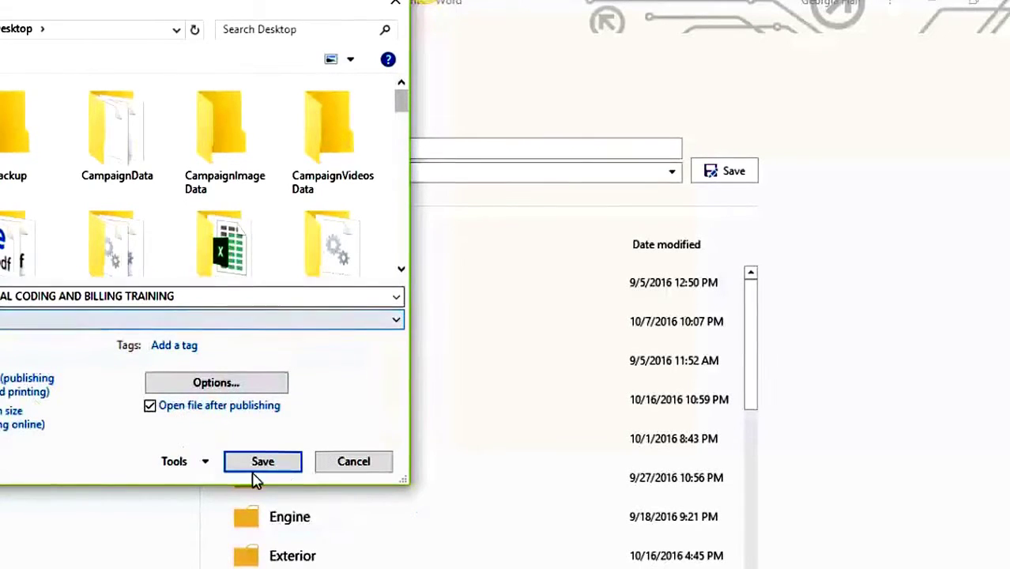
pyautogui.click(249, 467)
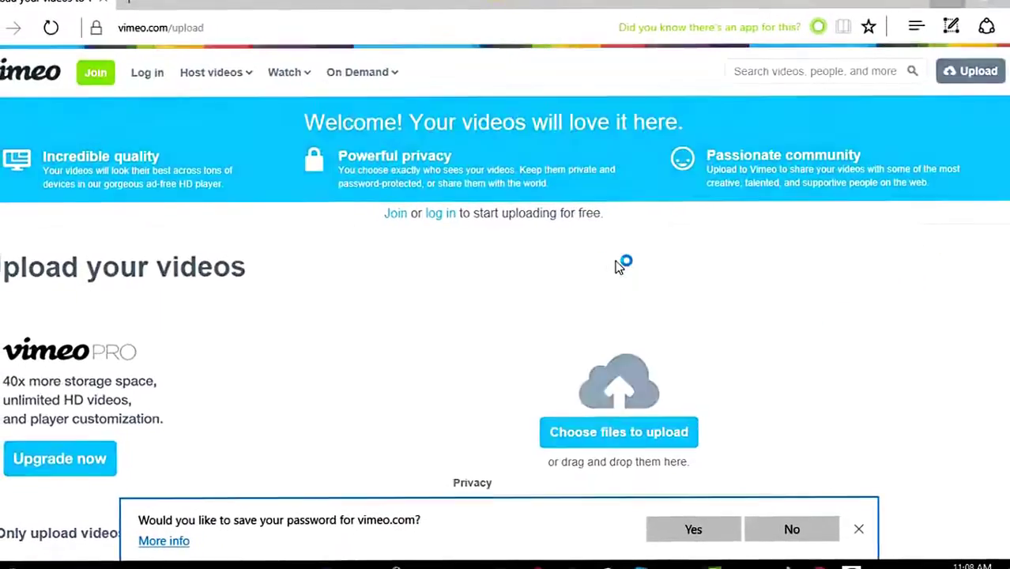
# - Switch to Chrome, open the SlideShare upload page and proceed to its sign-in
pyautogui.click(945, 5)
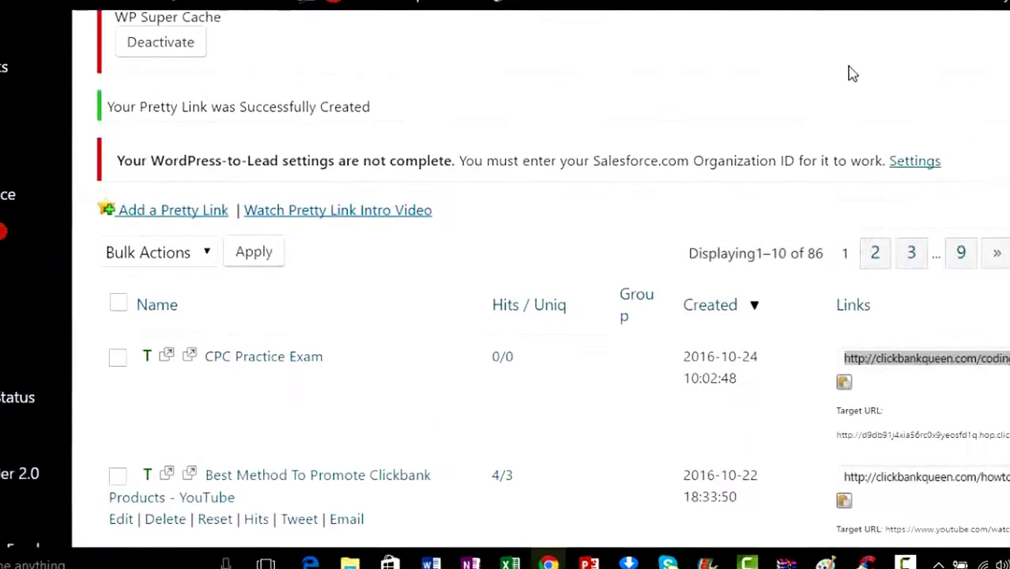
pyautogui.click(917, 358)
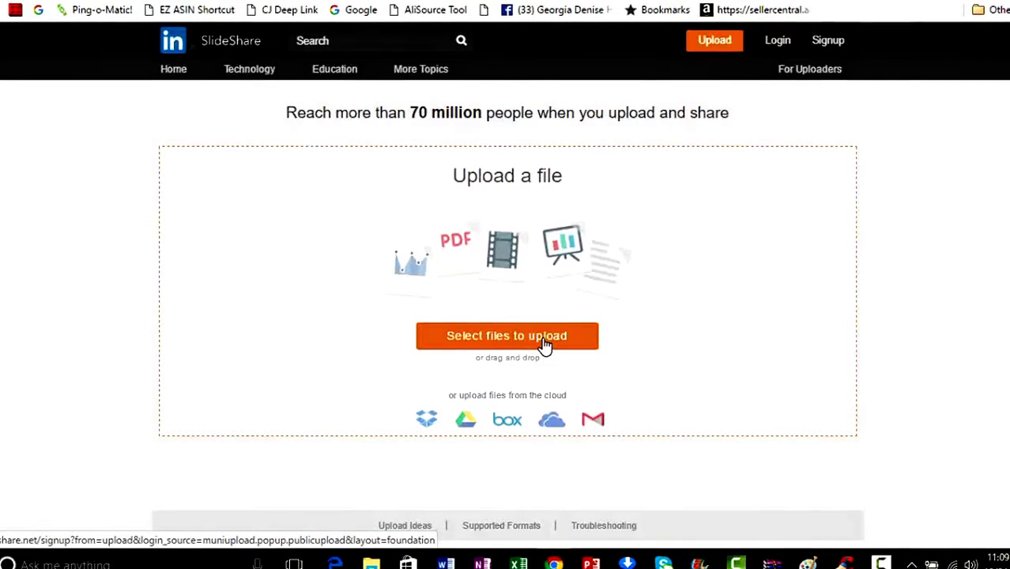
pyautogui.click(539, 345)
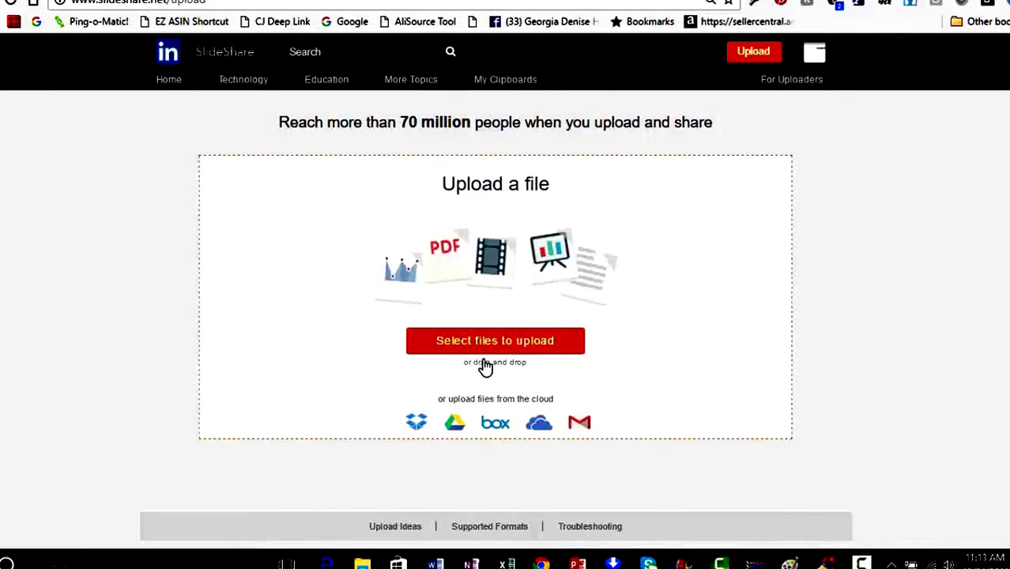
# - Upload the PDF WHAT IS MEDICAL CODING AND BILLING TRAINING from the Desktop, finding it with a search for "what"
pyautogui.click(478, 337)
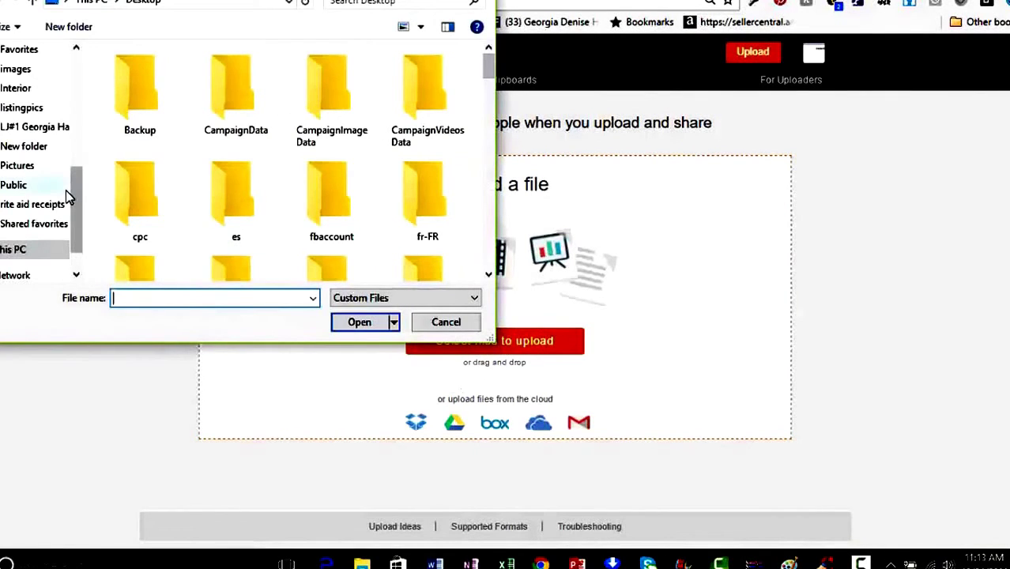
pyautogui.moveTo(73, 194); pyautogui.dragTo(72, 47)
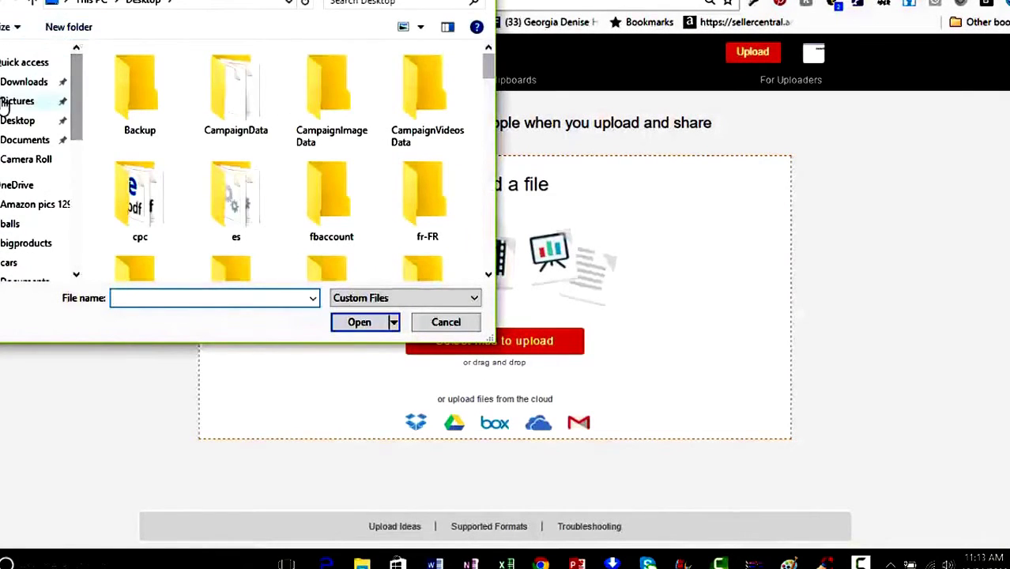
pyautogui.click(24, 122)
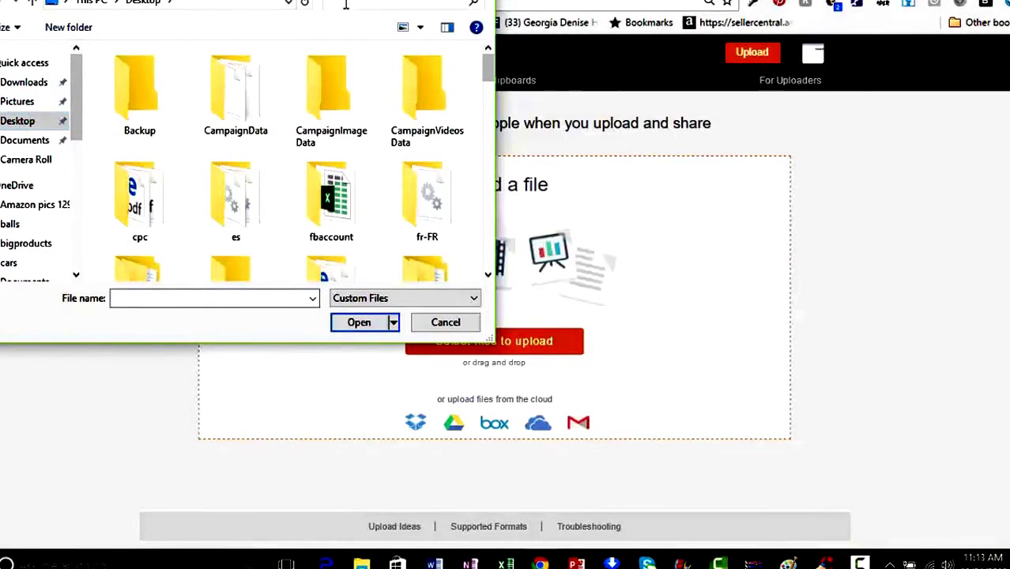
pyautogui.click(377, 3)
pyautogui.write('what')
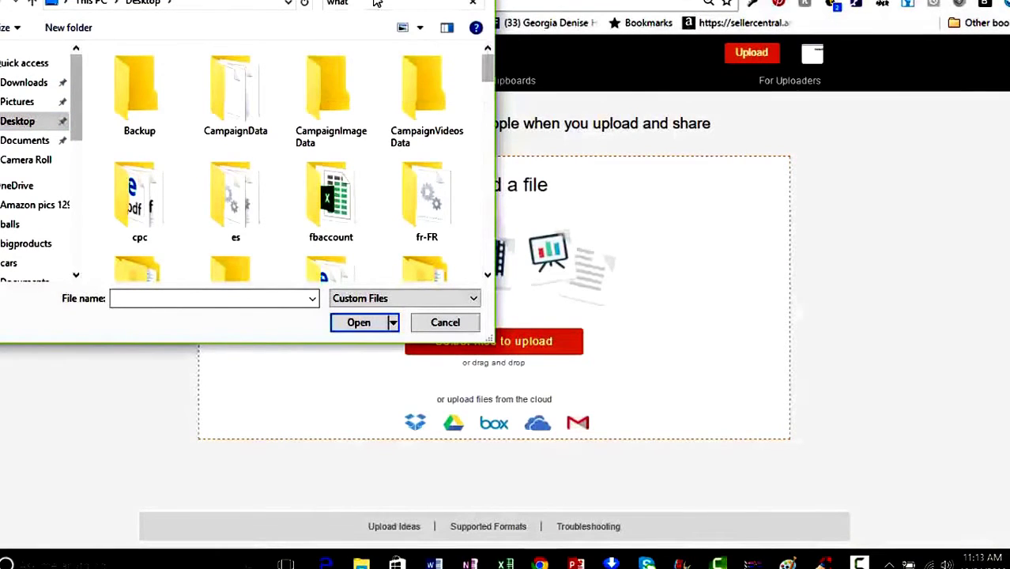
pyautogui.write(' is')
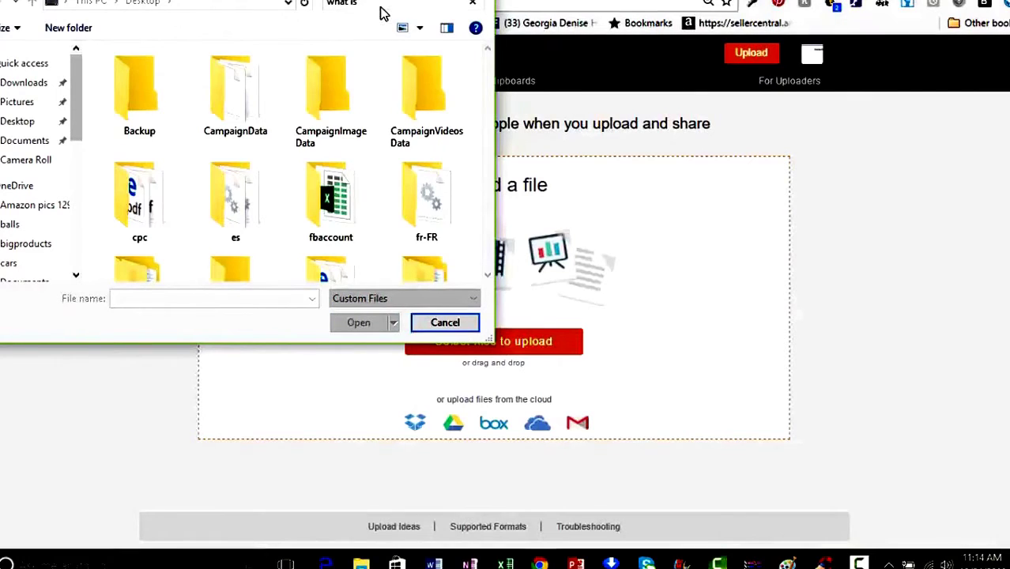
pyautogui.click(378, 7)
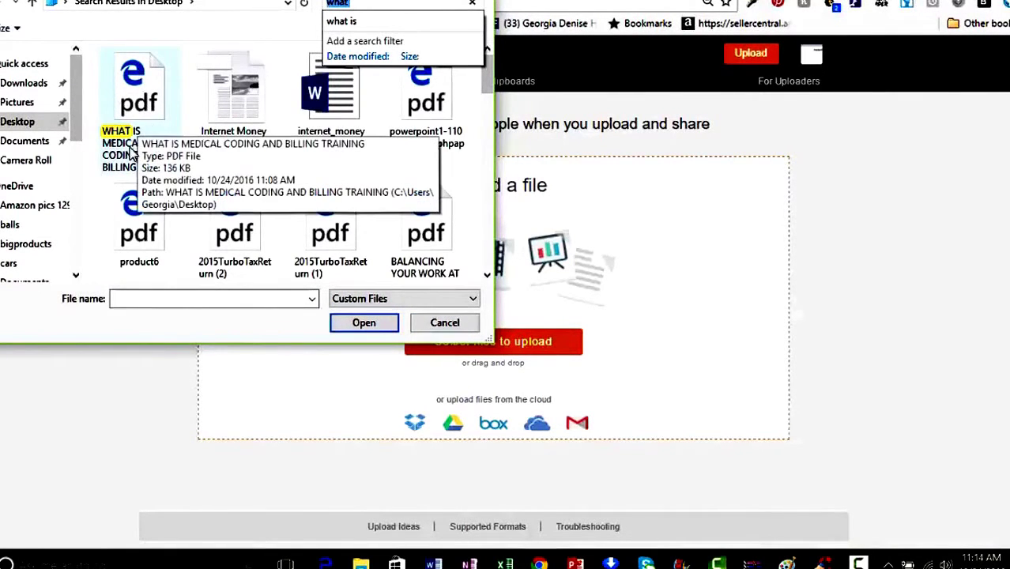
pyautogui.click(139, 98)
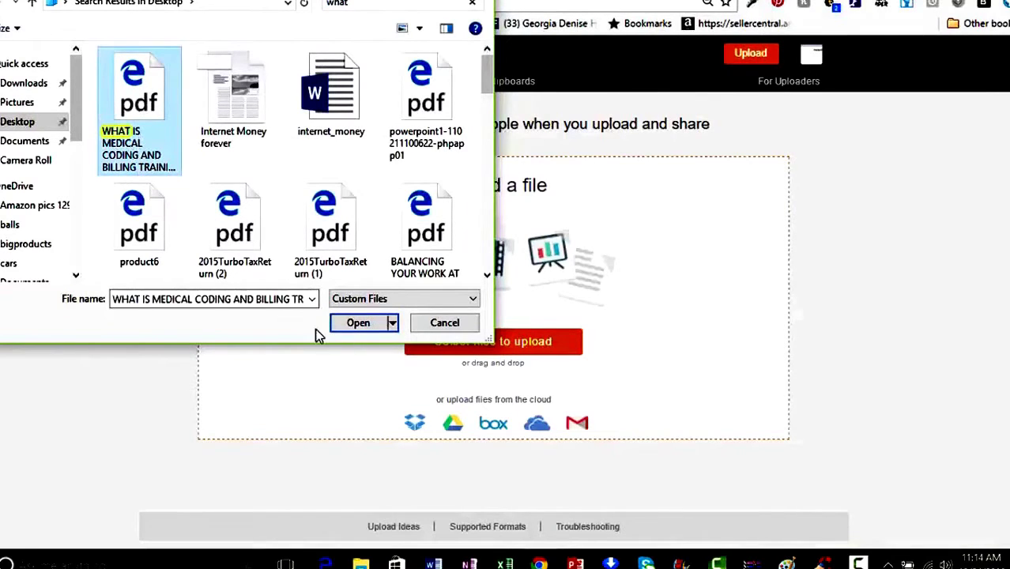
pyautogui.click(356, 324)
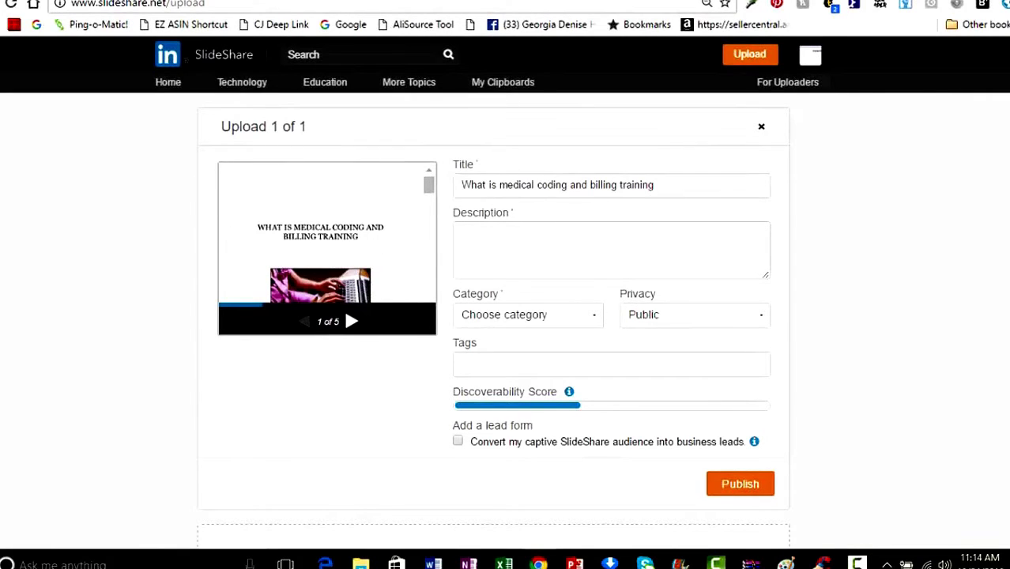
# - Set the upload's title to the capitalised version "What is Medical Coding and Billing Training"
pyautogui.click(511, 184)
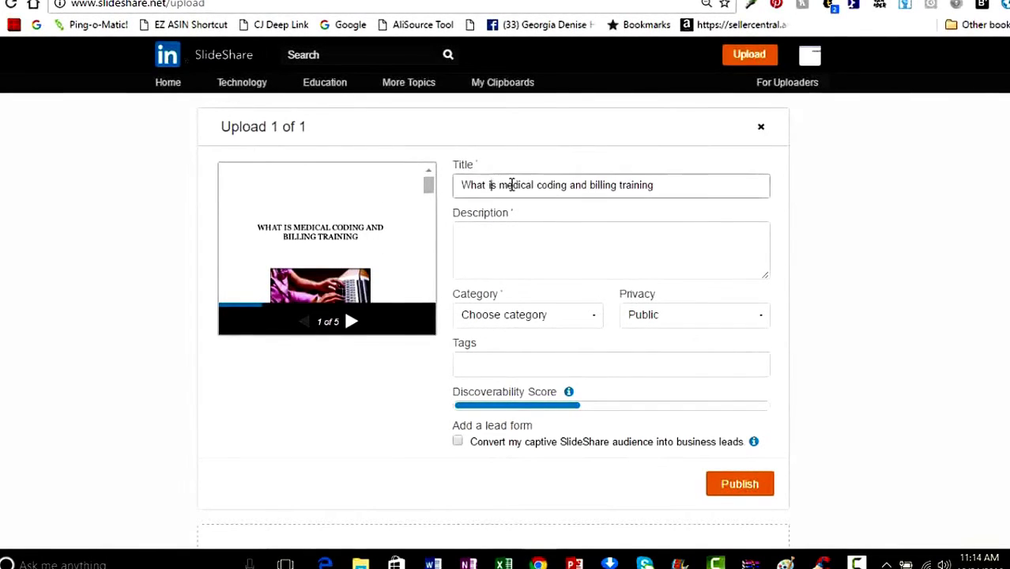
pyautogui.press('BackSpace')
pyautogui.write('I')
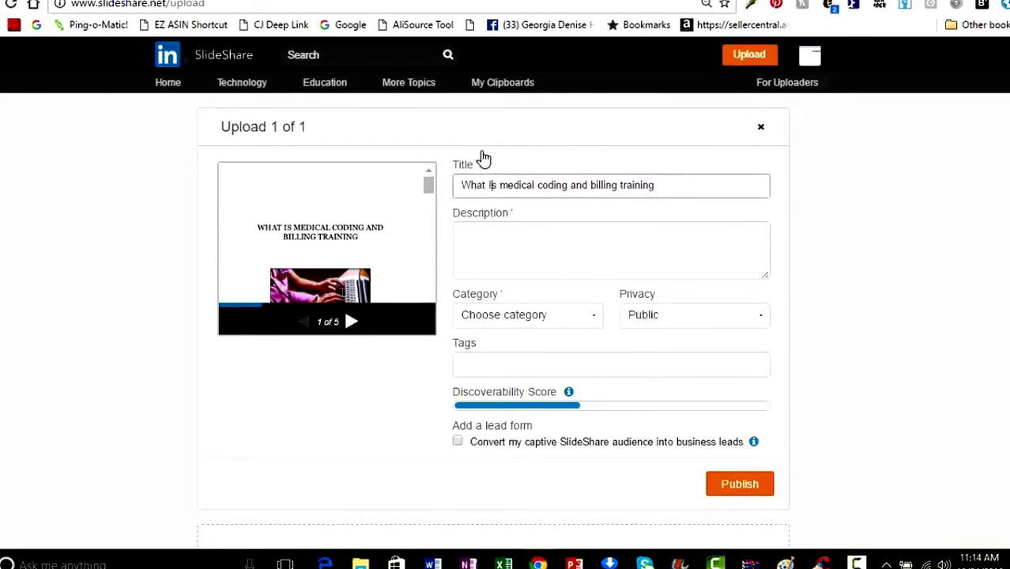
pyautogui.click(510, 186)
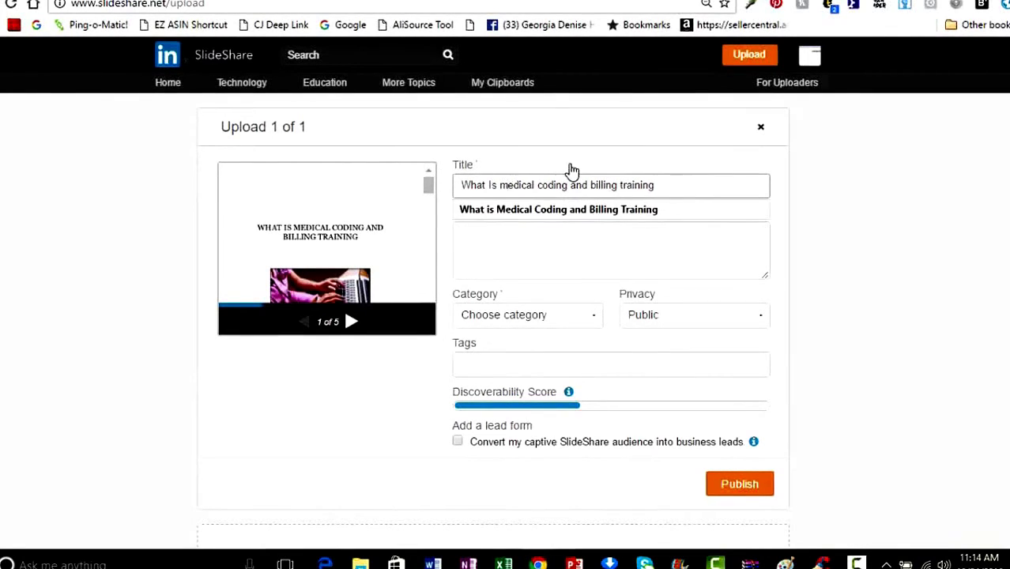
pyautogui.click(600, 211)
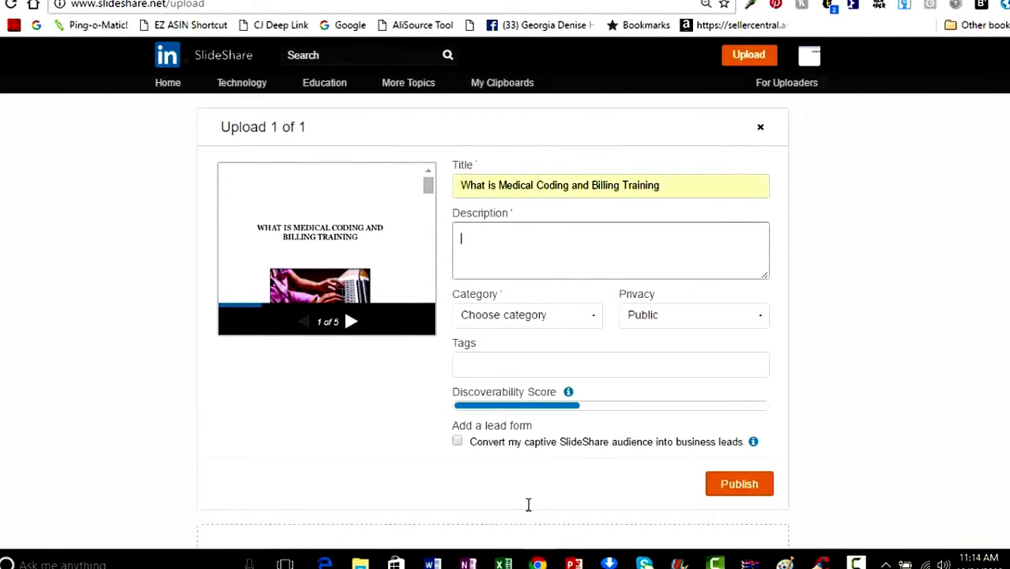
# - Switch to the article in Word and copy its second paragraph, the one beginning "Medical coding can be simply defined"
pyautogui.moveTo(432, 563)
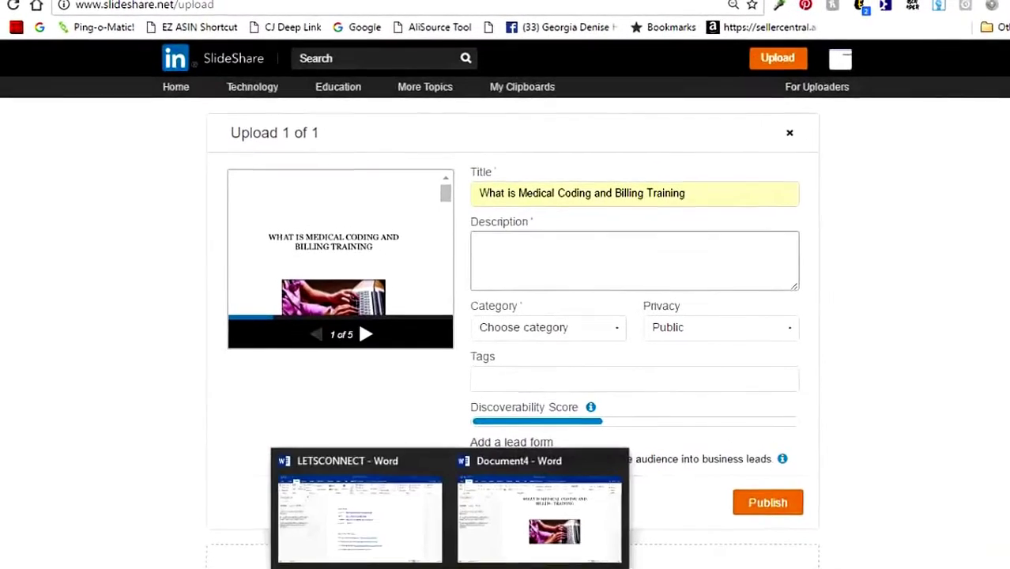
pyautogui.moveTo(537, 544)
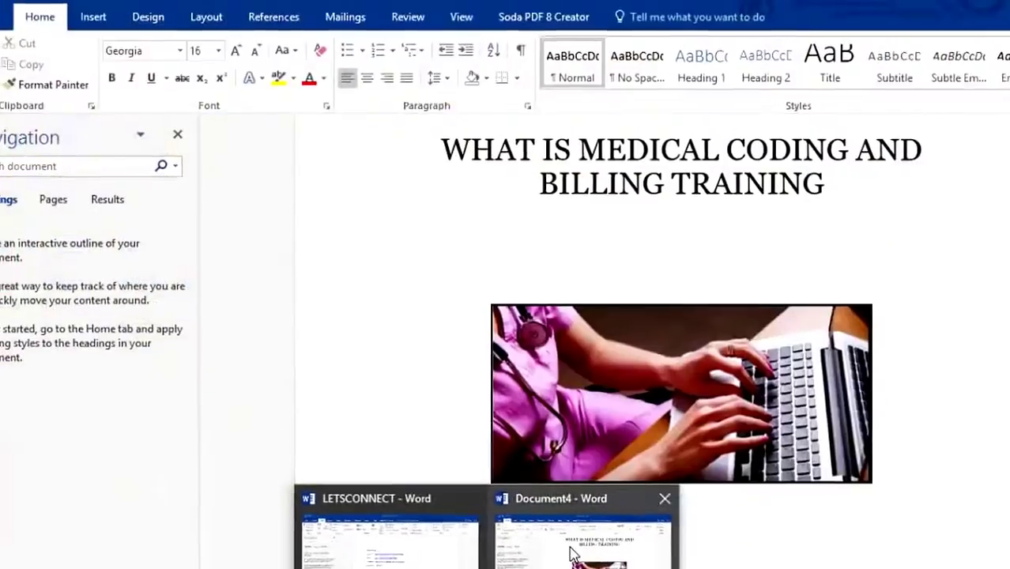
pyautogui.click(570, 549)
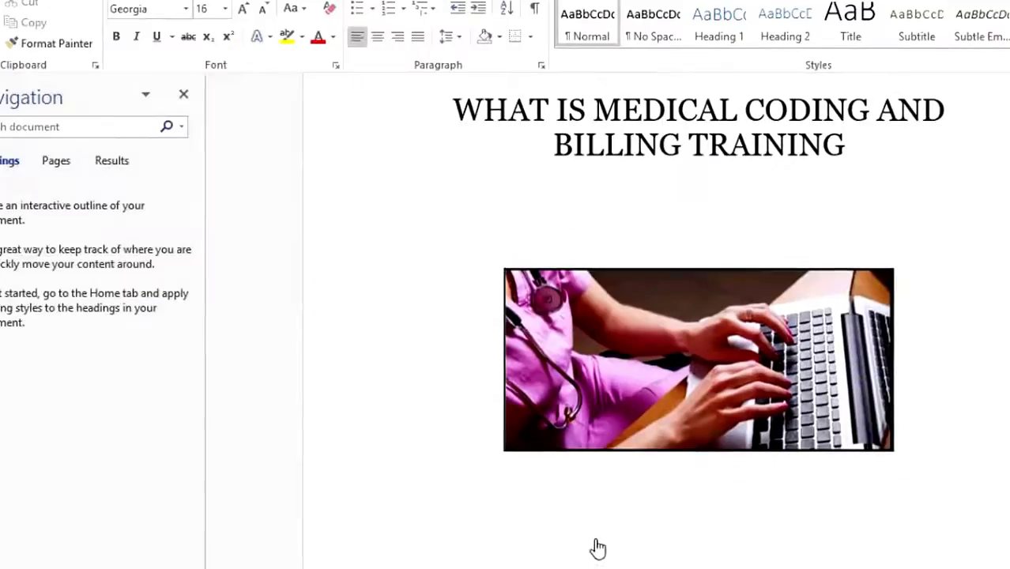
pyautogui.scroll(-3, 908, 269)
pyautogui.scroll(-6, 901, 297)
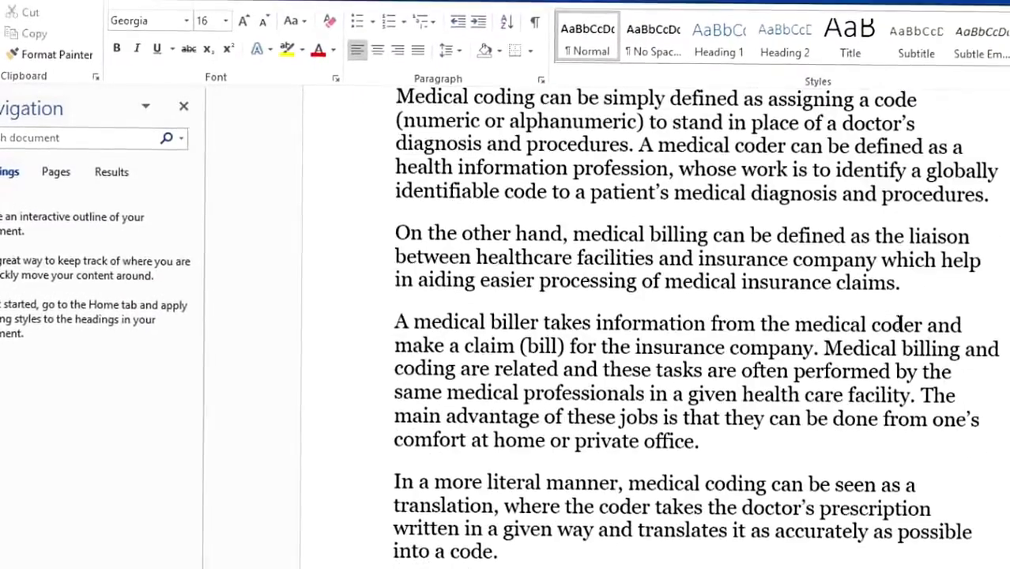
pyautogui.scroll(3, 897, 300)
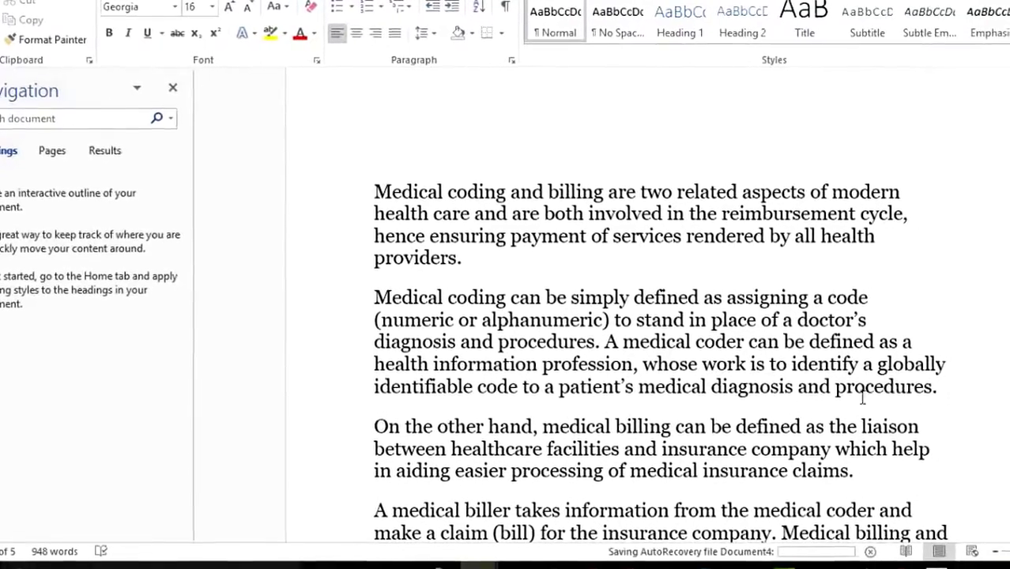
pyautogui.moveTo(862, 398); pyautogui.dragTo(377, 298)
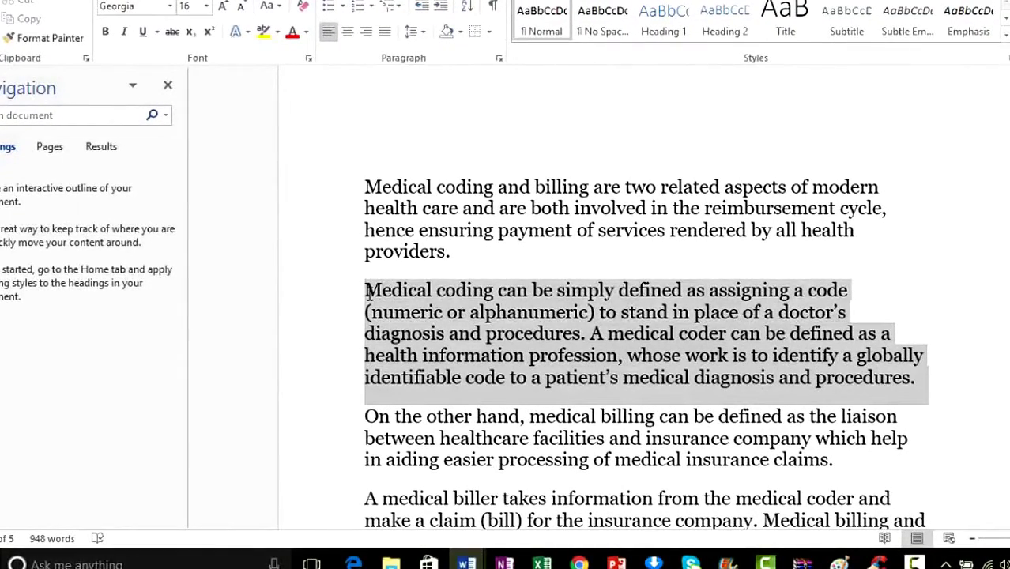
pyautogui.click(680, 272)
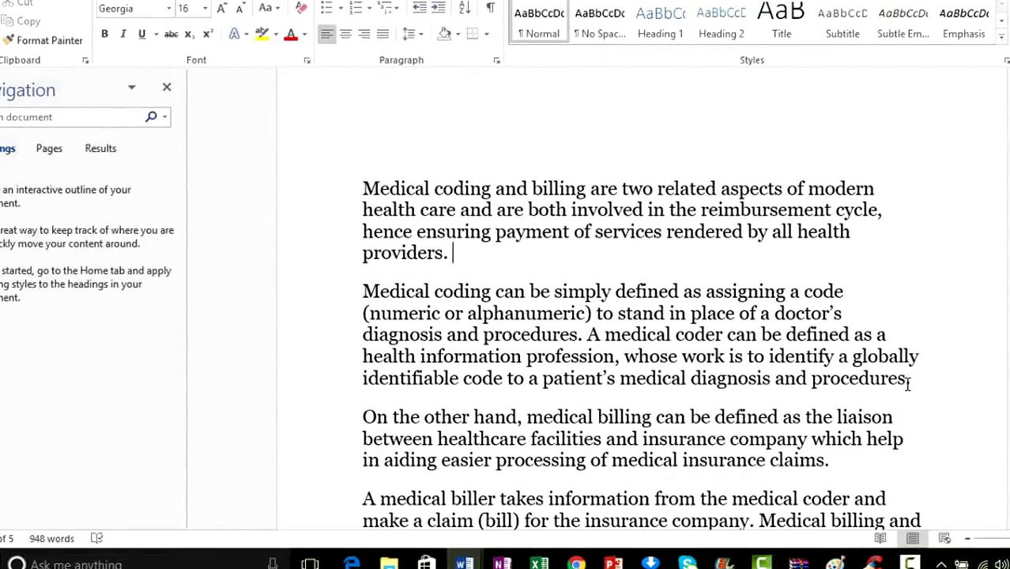
pyautogui.moveTo(911, 379); pyautogui.dragTo(377, 292)
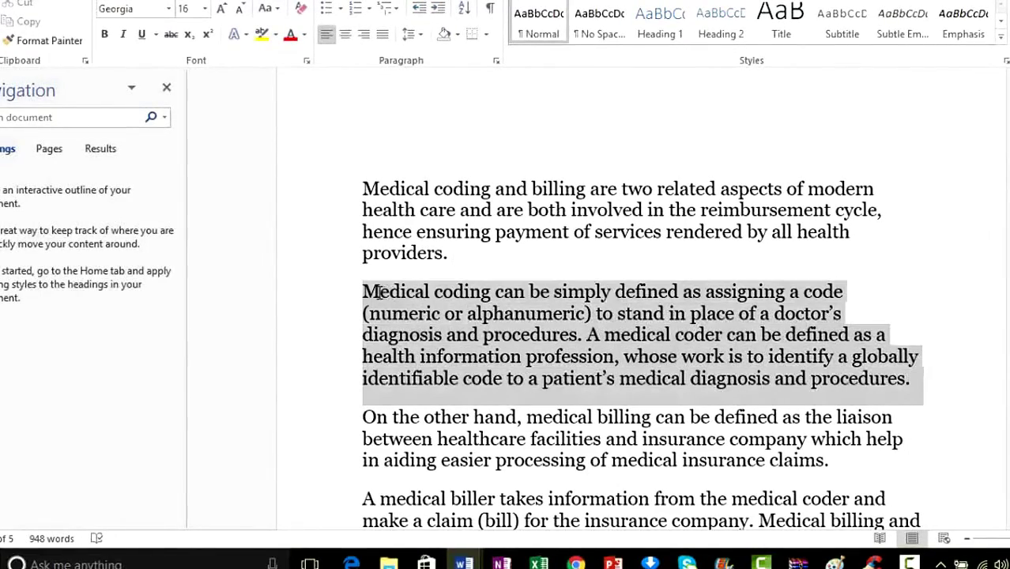
pyautogui.rightClick(432, 301)
pyautogui.click(465, 336)
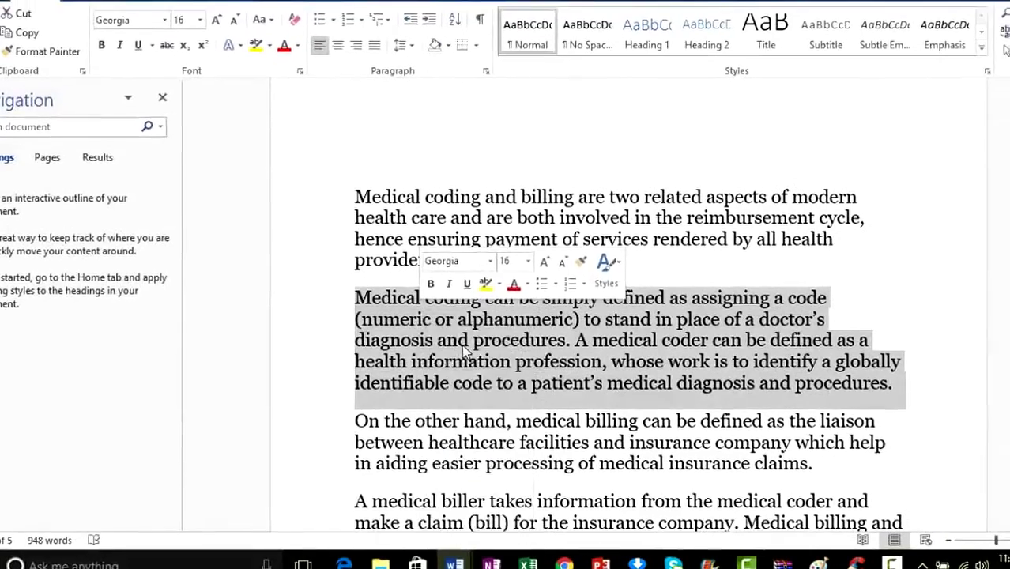
# - Switch back to the SlideShare form in Chrome, paste the copied paragraph as the description and set the category to Education
pyautogui.hotkey('alt', 'Tab')
pyautogui.click(587, 241)
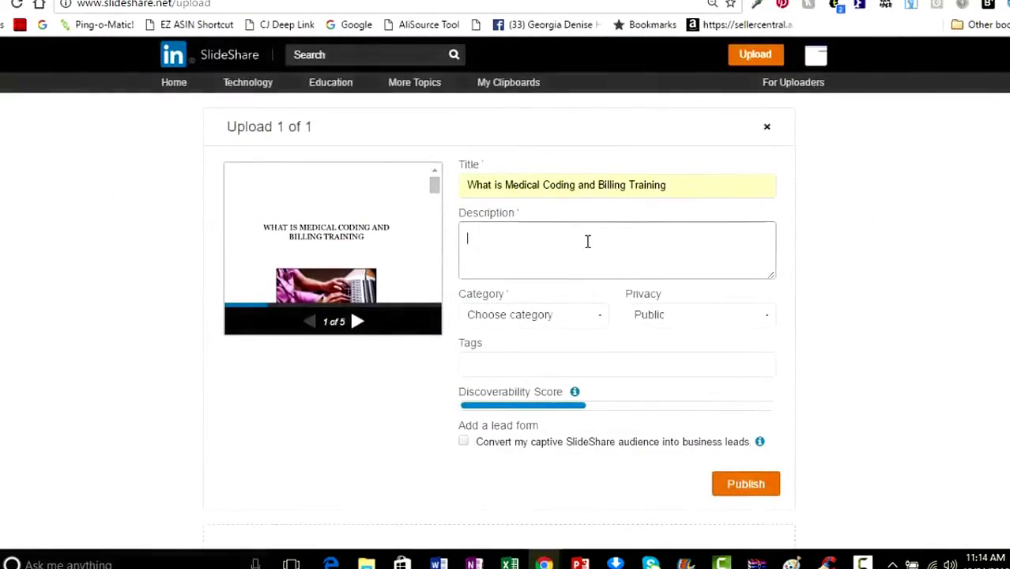
pyautogui.rightClick(588, 241)
pyautogui.click(646, 345)
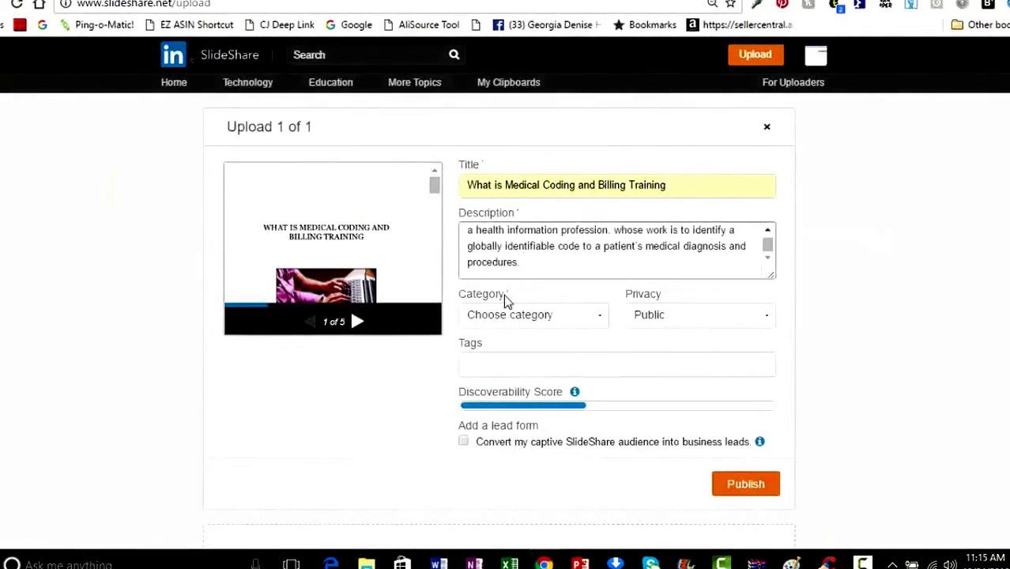
pyautogui.click(600, 316)
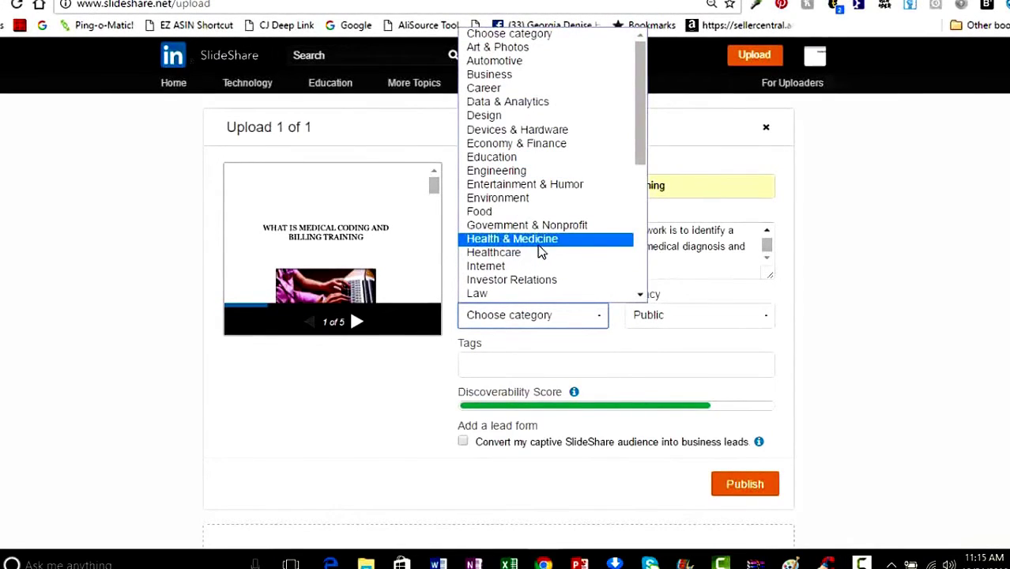
pyautogui.click(500, 159)
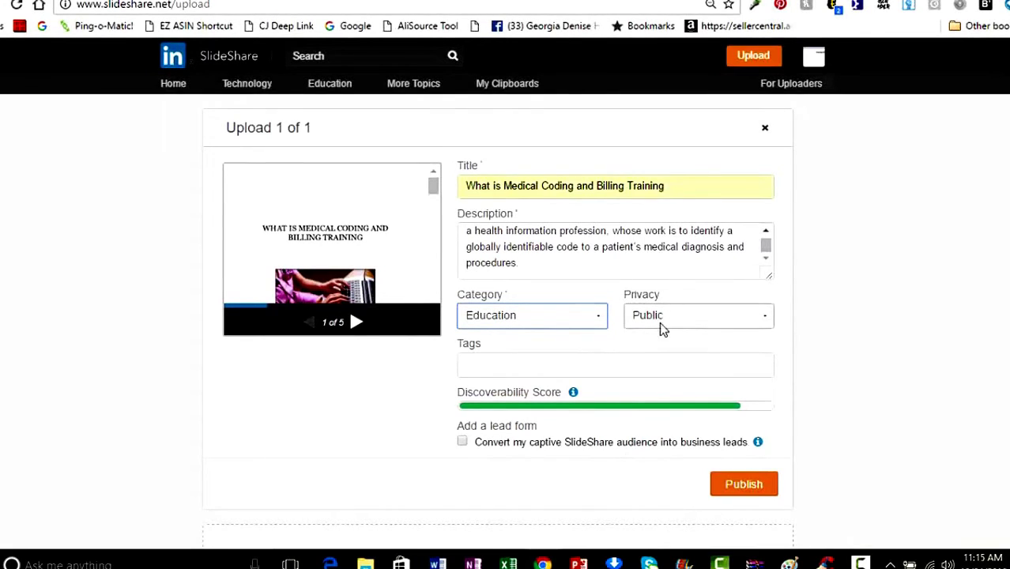
# - Add the tags healthcare, medicine, medical, and education and training to the upload
pyautogui.click(478, 368)
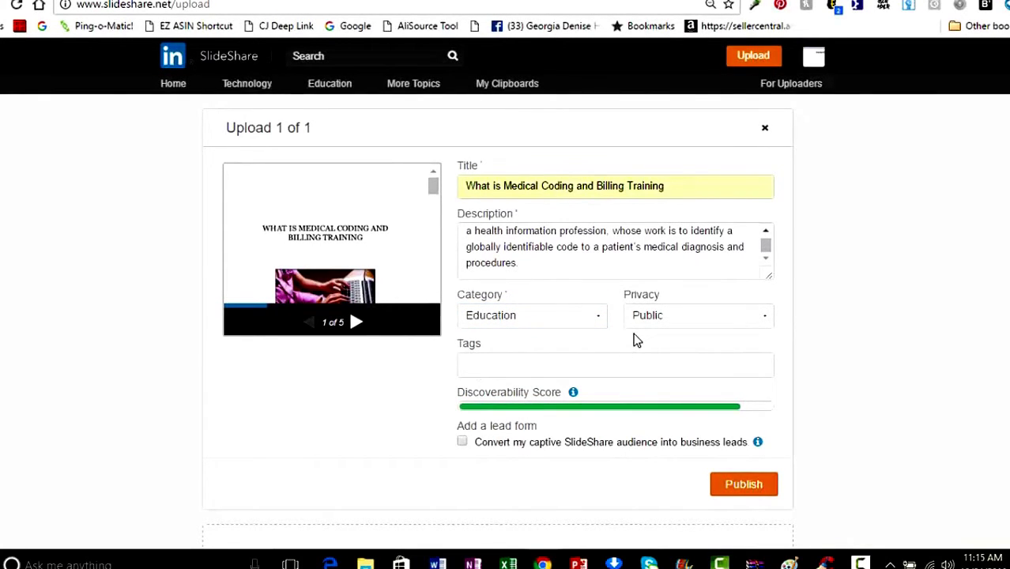
pyautogui.write('he')
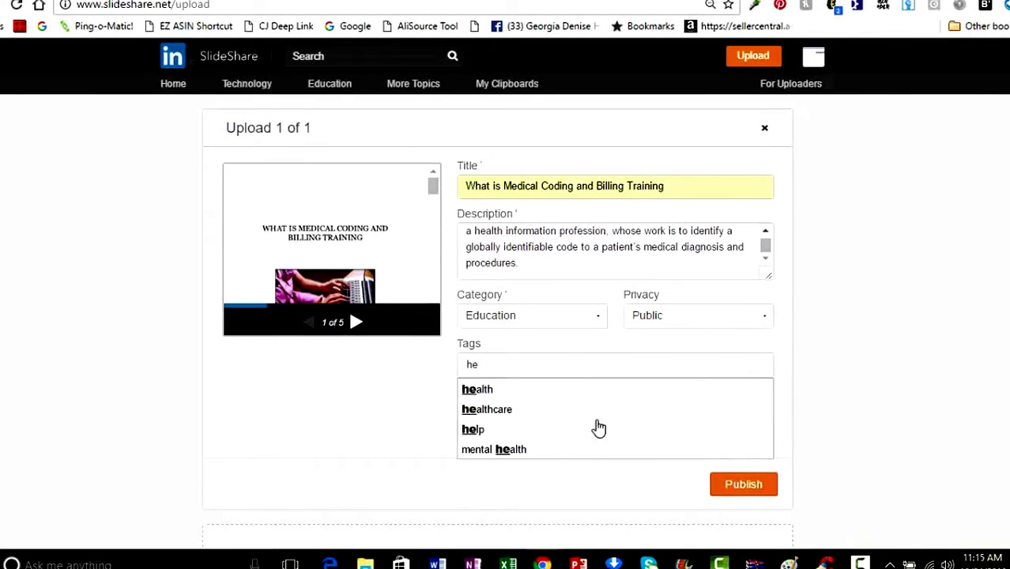
pyautogui.click(495, 411)
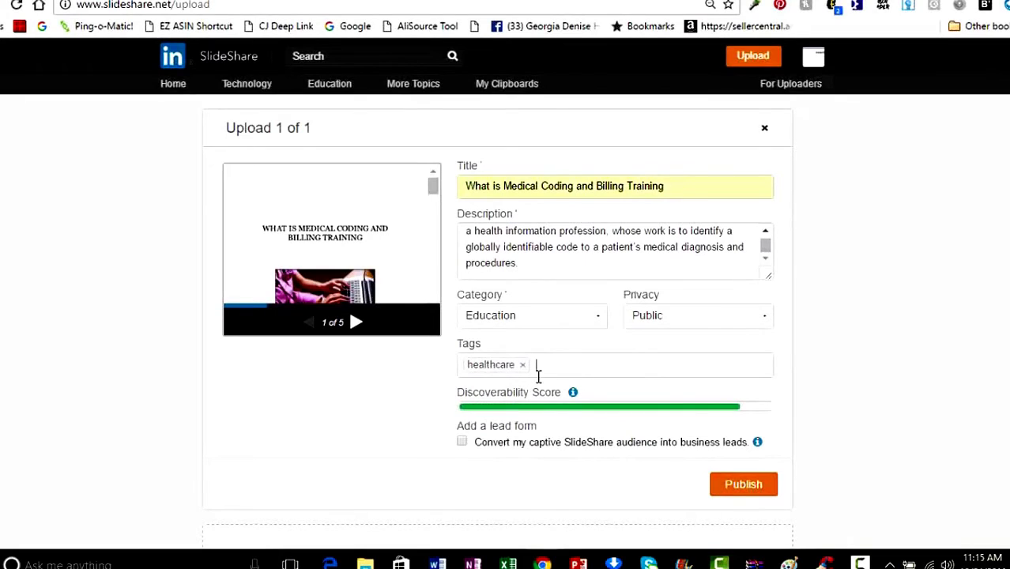
pyautogui.write('med')
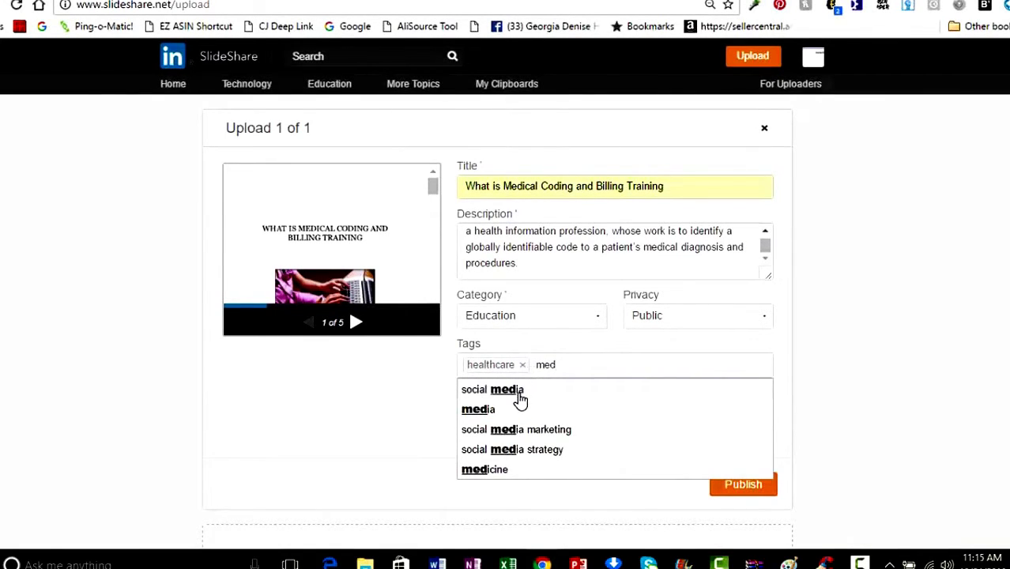
pyautogui.click(490, 472)
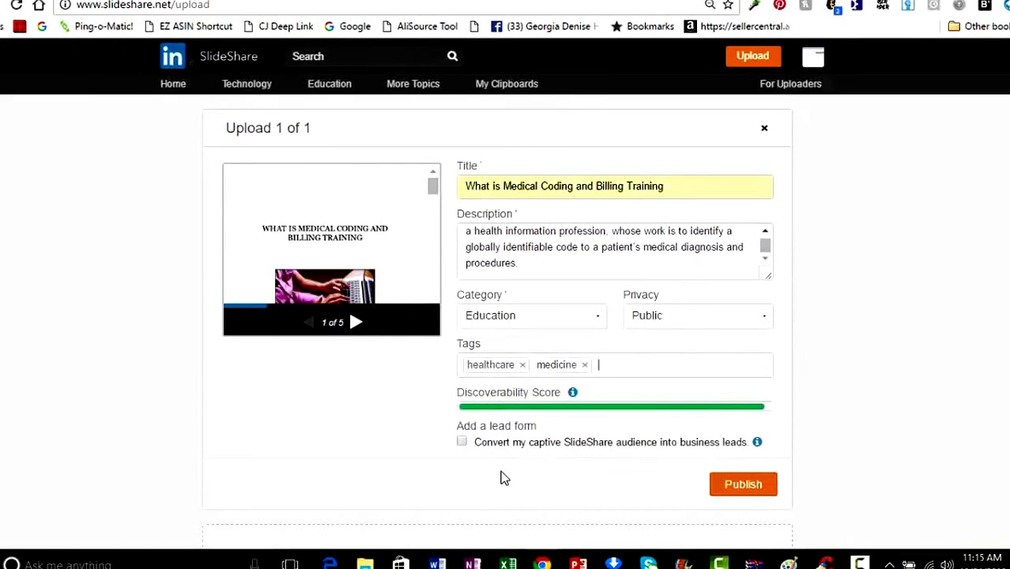
pyautogui.write('medical')
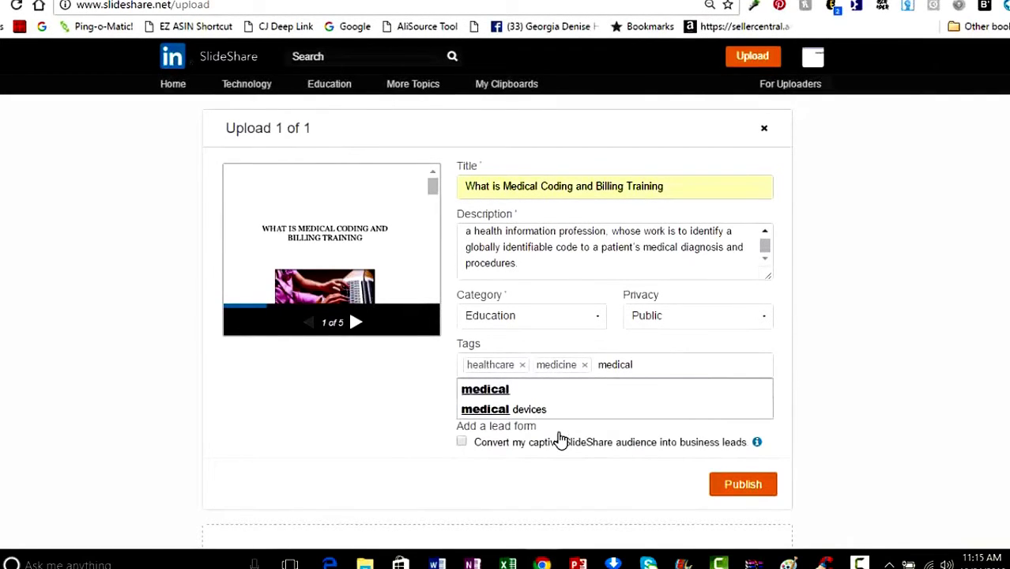
pyautogui.click(484, 391)
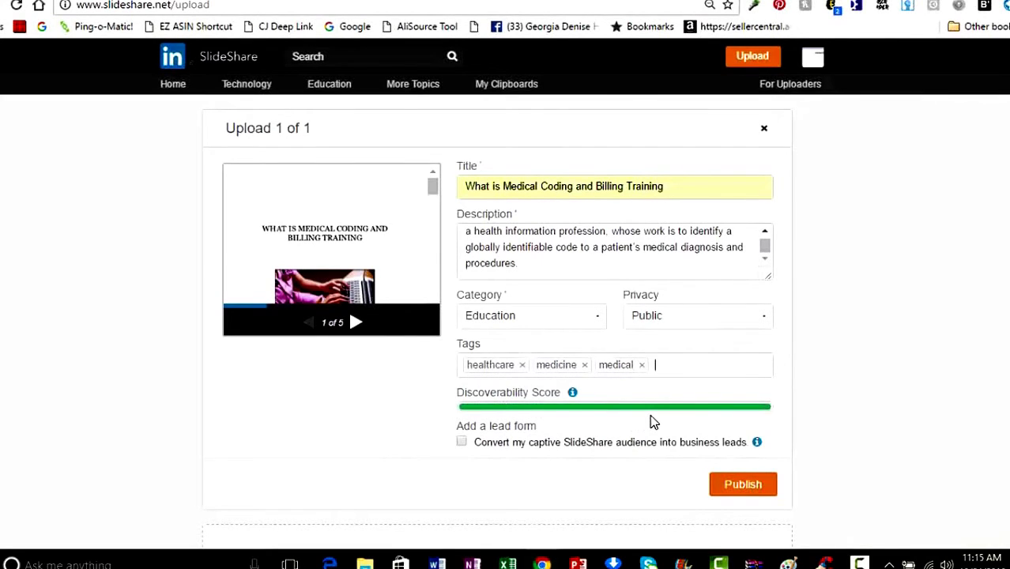
pyautogui.write('ed')
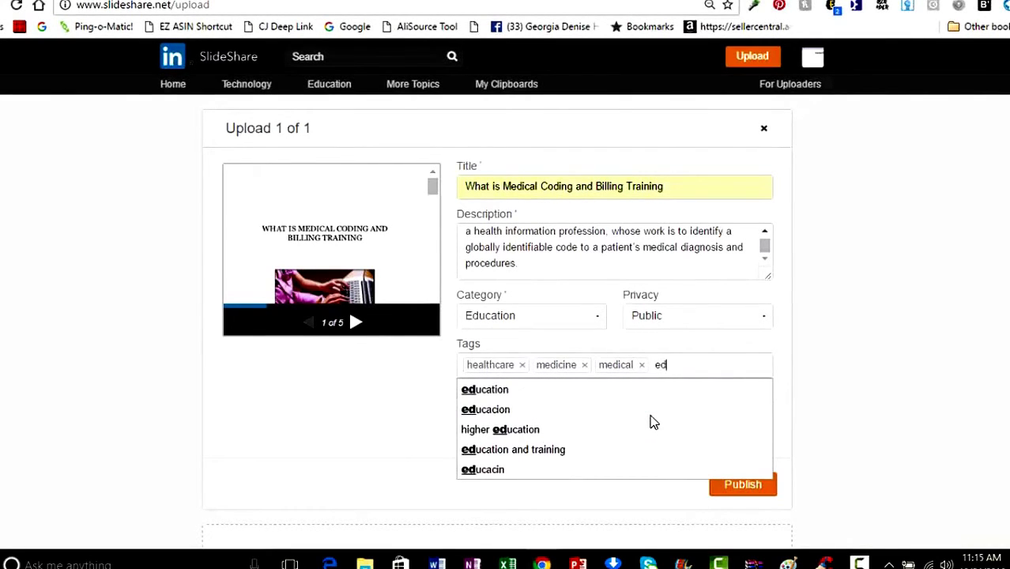
pyautogui.click(514, 449)
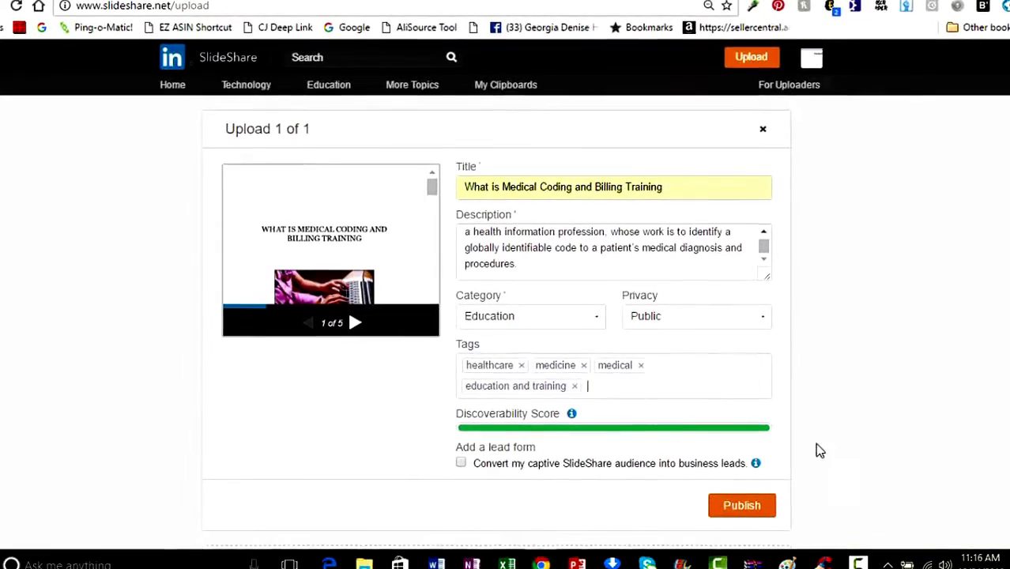
pyautogui.scroll(-3, 858, 404)
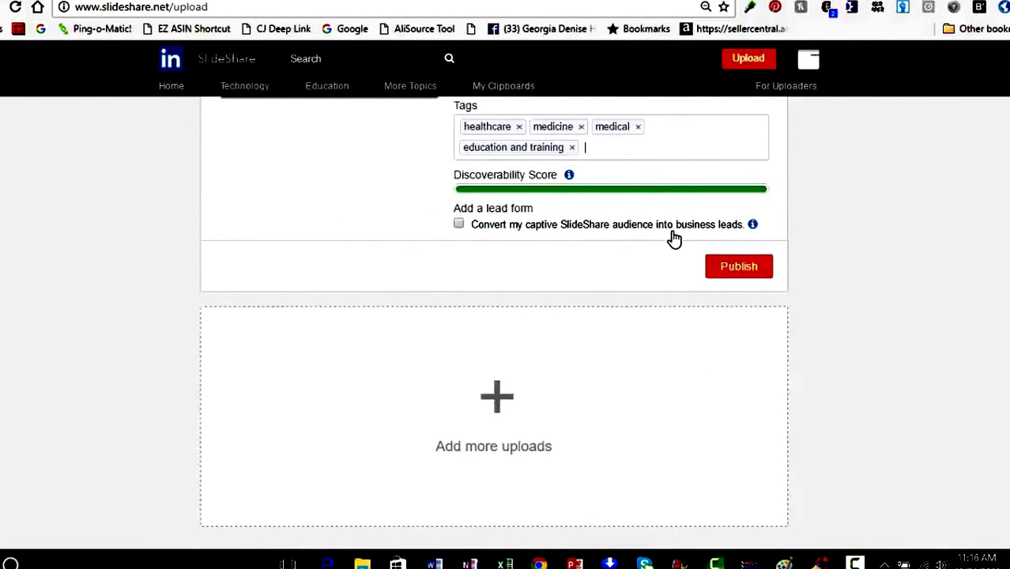
# - Publish the upload and look through the published article down to its closing section with the CPC Practice Exam image
pyautogui.click(747, 269)
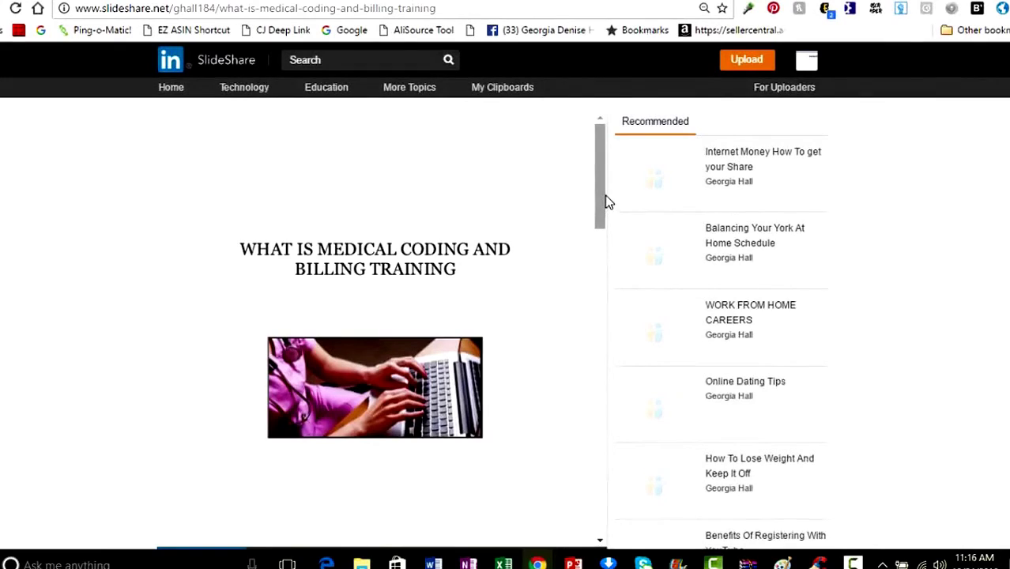
pyautogui.scroll(-2, 603, 207)
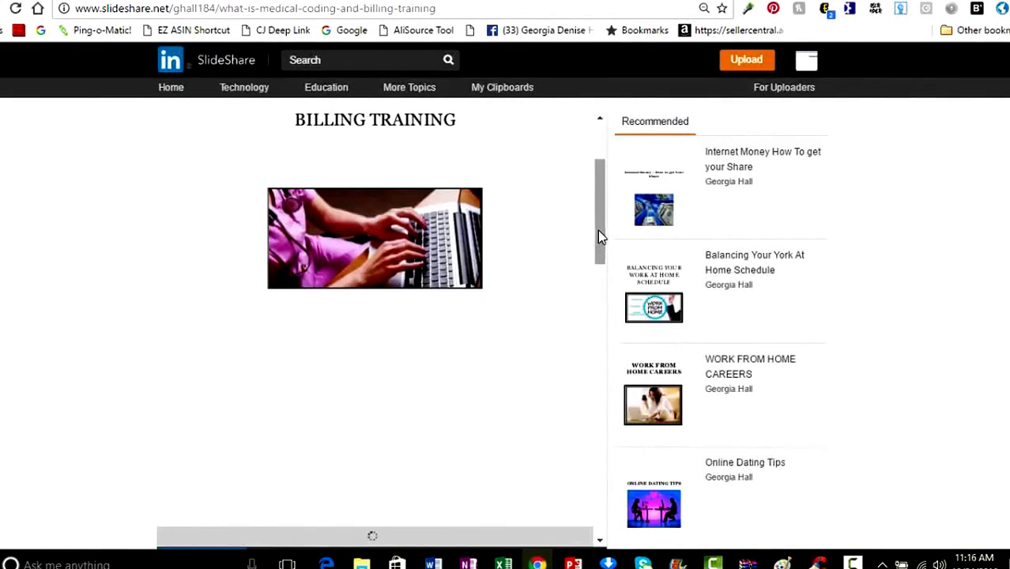
pyautogui.scroll(-1, 602, 238)
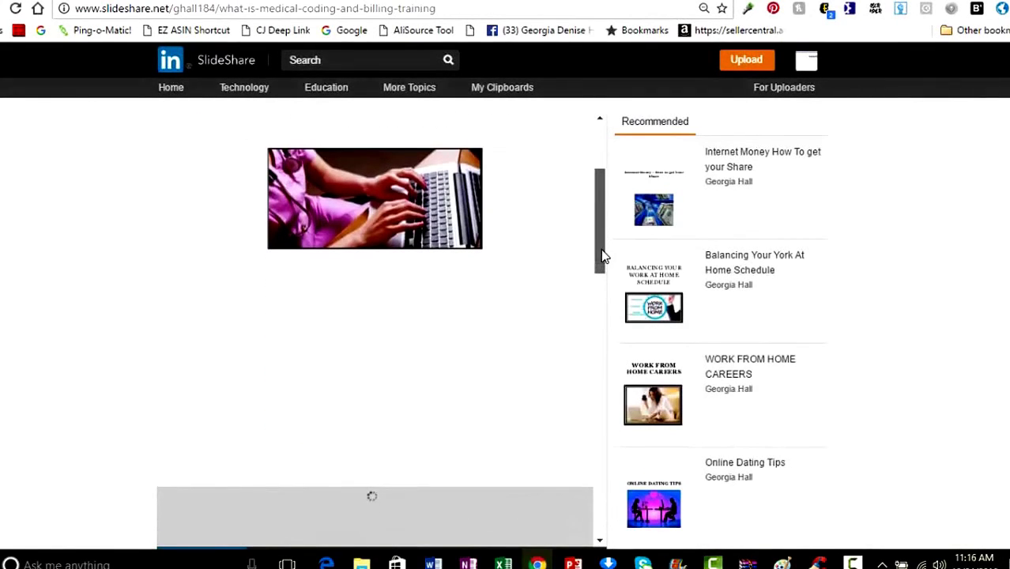
pyautogui.moveTo(602, 256); pyautogui.dragTo(590, 398)
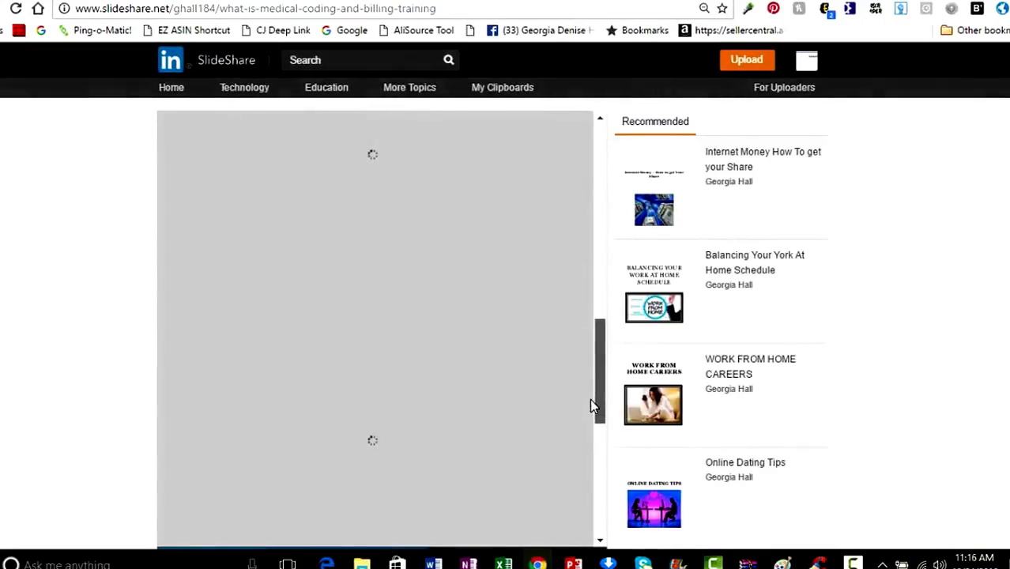
pyautogui.scroll(-5, 335, 237)
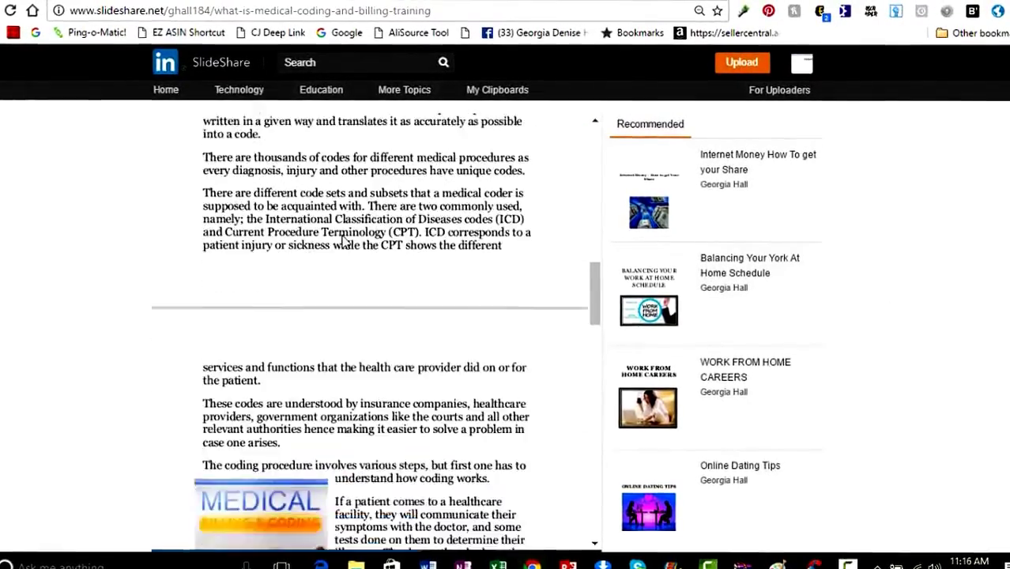
pyautogui.scroll(-9, 339, 250)
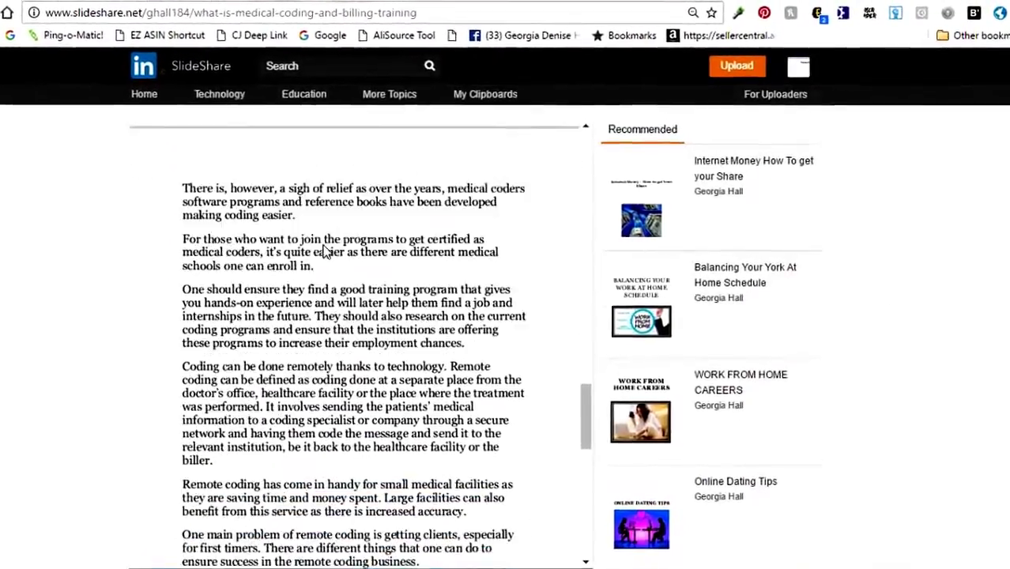
pyautogui.scroll(-7, 319, 261)
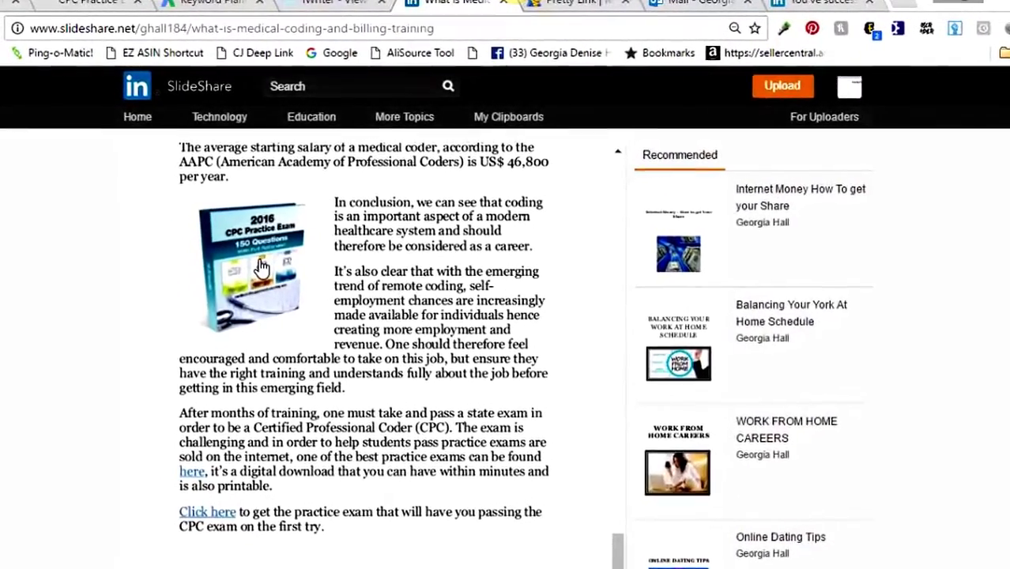
# - Test the links on the CPC Practice Exam image, "here" and "Click here" in the published article, and return to the article
pyautogui.click(269, 272)
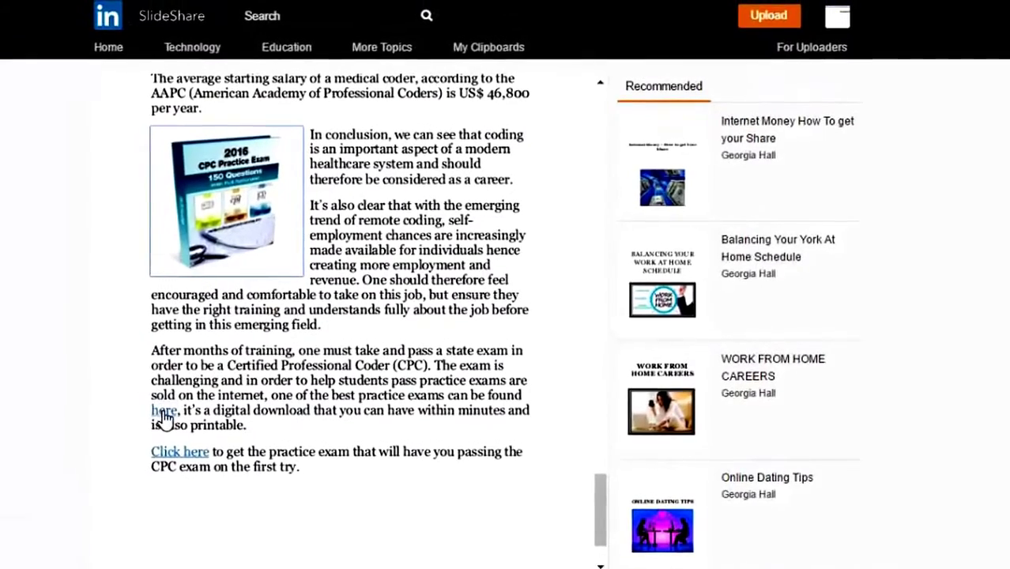
pyautogui.click(158, 403)
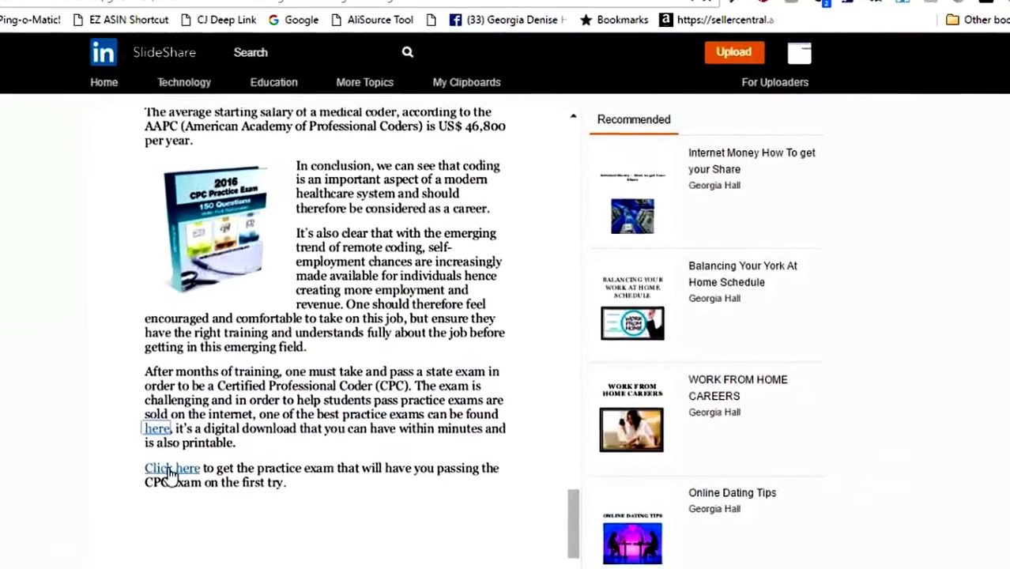
pyautogui.click(163, 464)
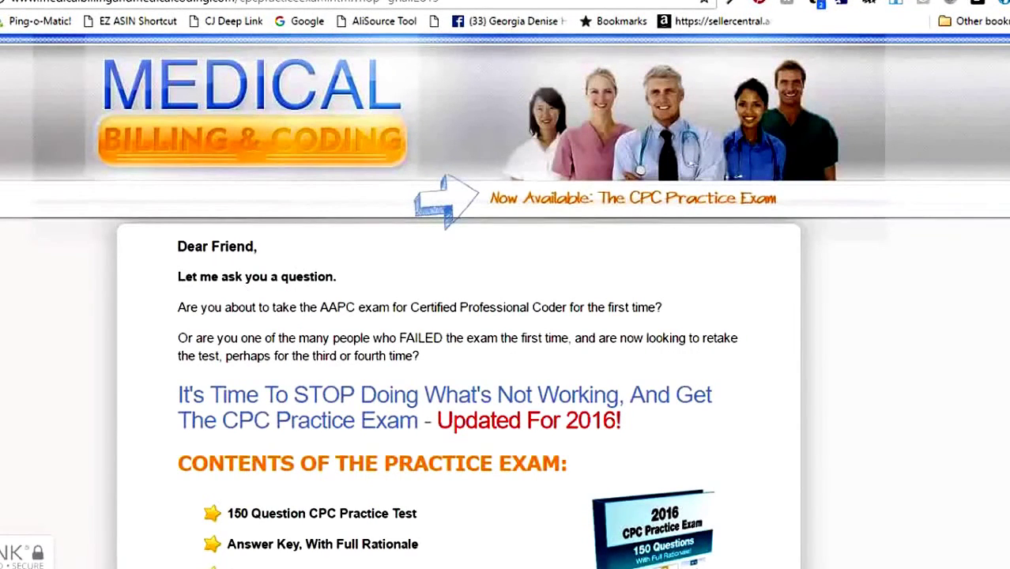
pyautogui.hotkey('alt', 'Left')
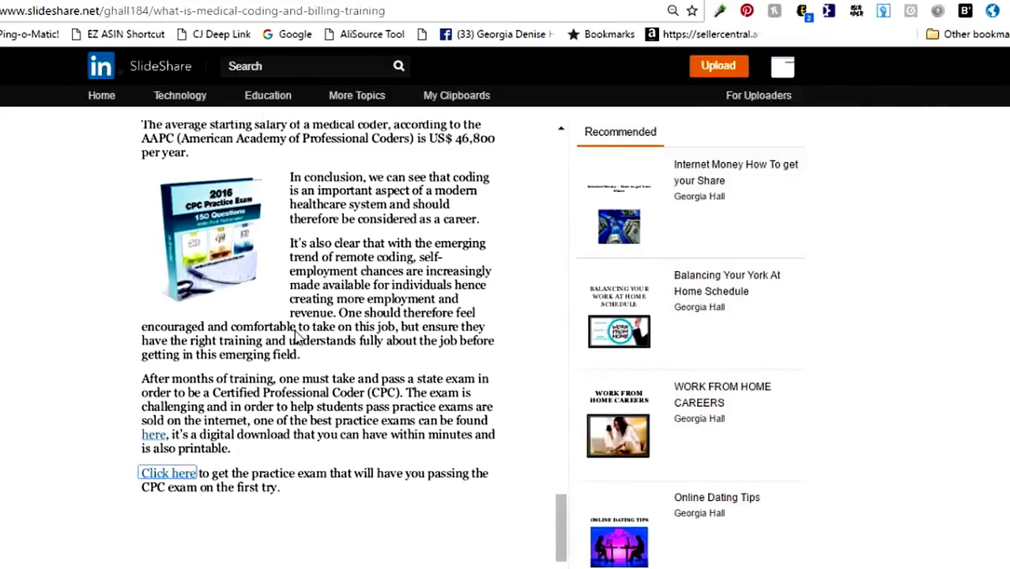
# - Review the published article's pages and images from the closing section back up to the title page
pyautogui.scroll(1, 298, 355)
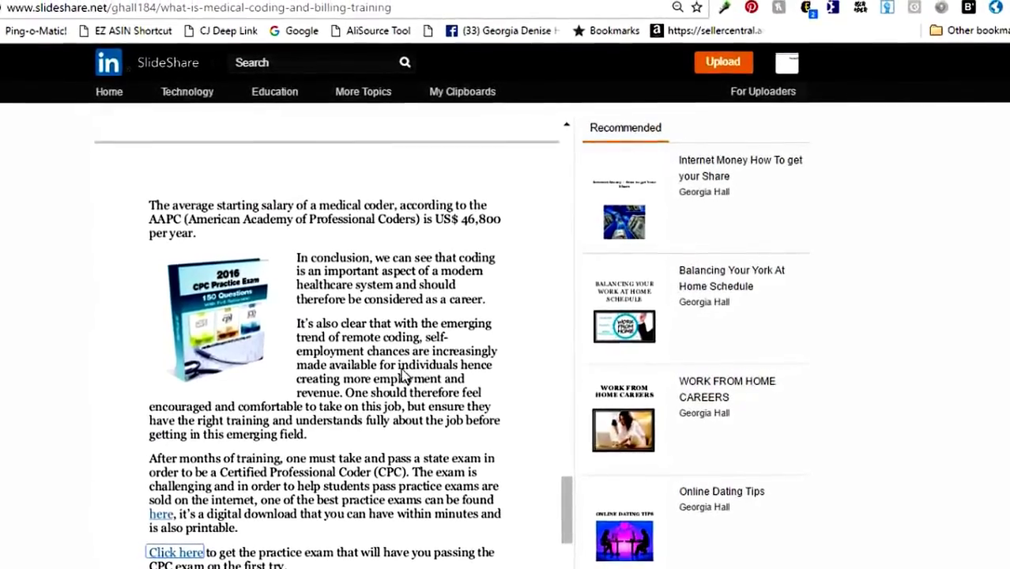
pyautogui.scroll(6, 332, 316)
pyautogui.scroll(8, 315, 288)
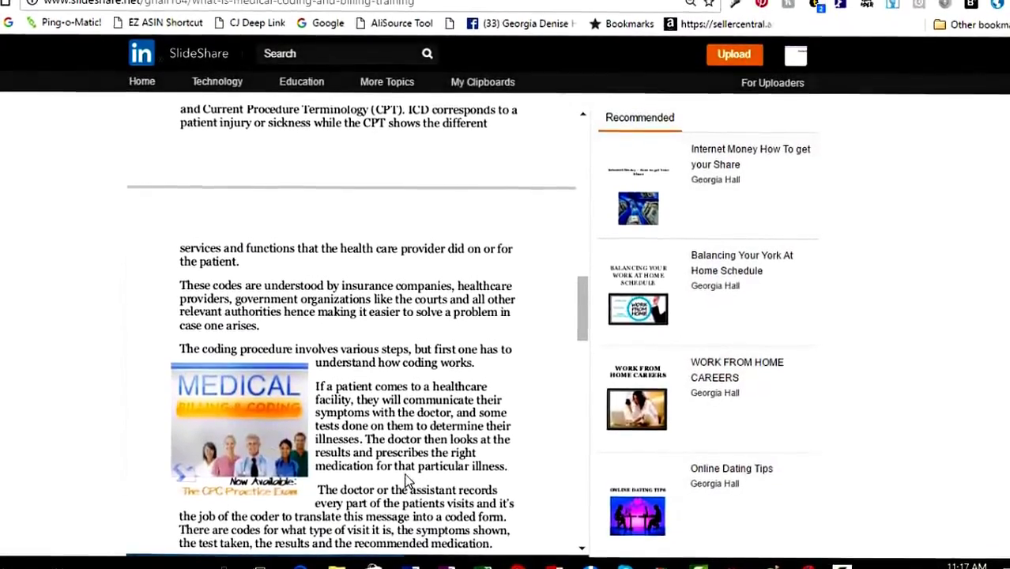
pyautogui.scroll(3, 409, 484)
pyautogui.scroll(6, 408, 484)
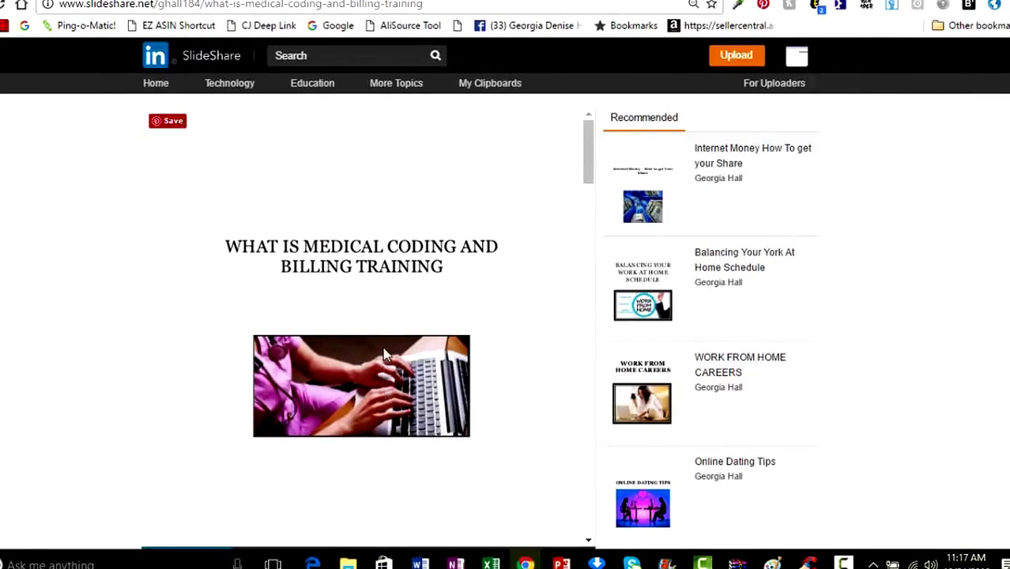
pyautogui.scroll(-1, 387, 447)
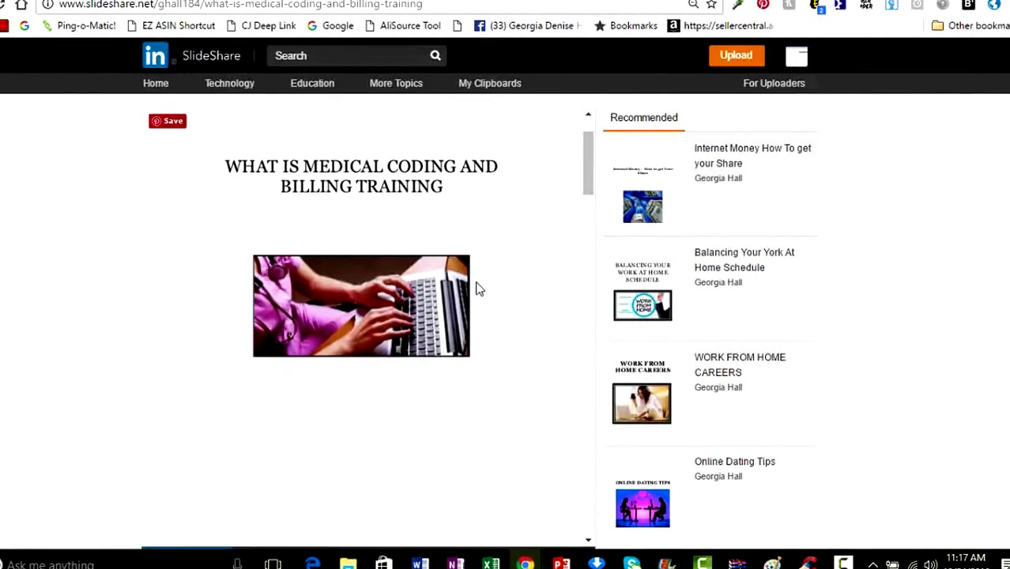